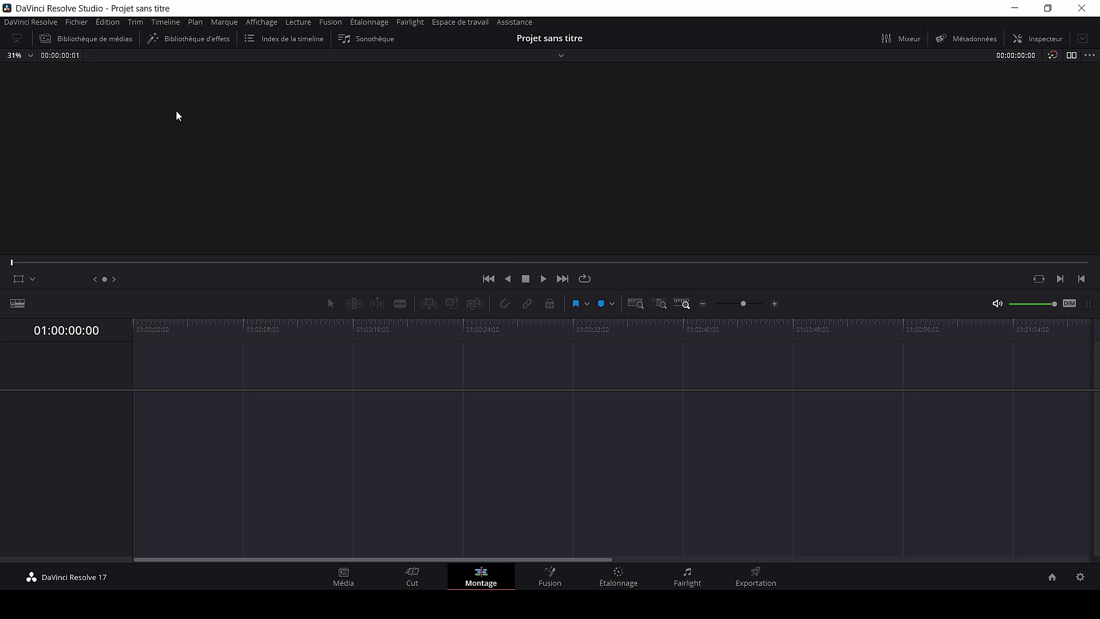
# Step: Stack DJI_0191.DNG, DJI_0194.MOV, DJI_0223.MOV and DJI_0203.MOV on video tracks 1 to 4, all starting at the beginning of a new timeline
pyautogui.click(112, 40)
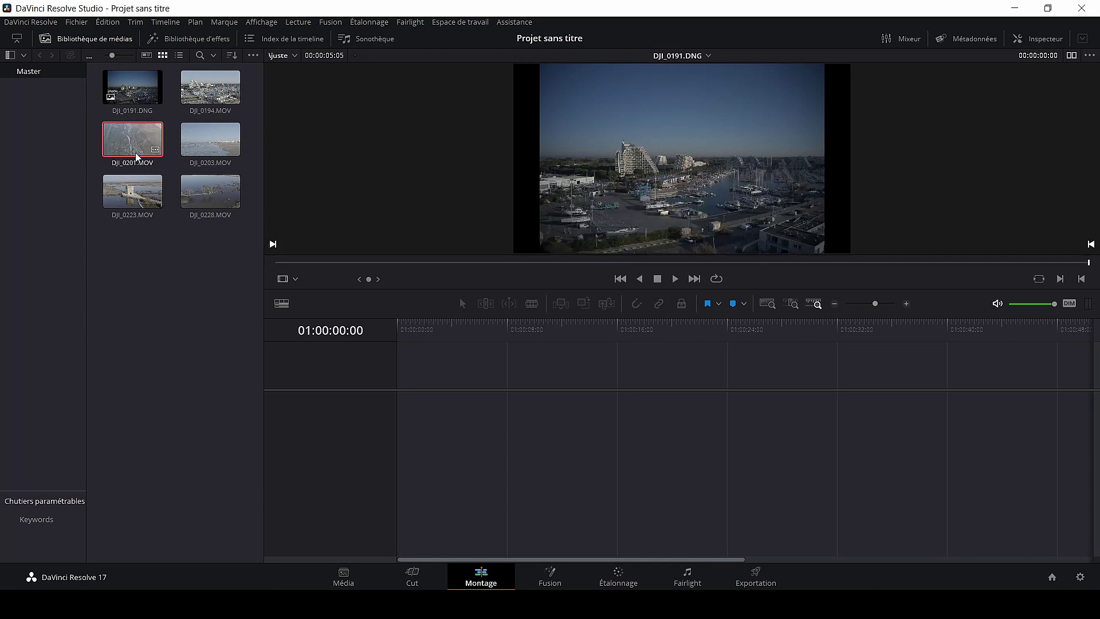
pyautogui.moveTo(136, 88); pyautogui.dragTo(438, 370)
pyautogui.moveTo(214, 87); pyautogui.dragTo(395, 379)
pyautogui.moveTo(134, 191); pyautogui.dragTo(261, 233)
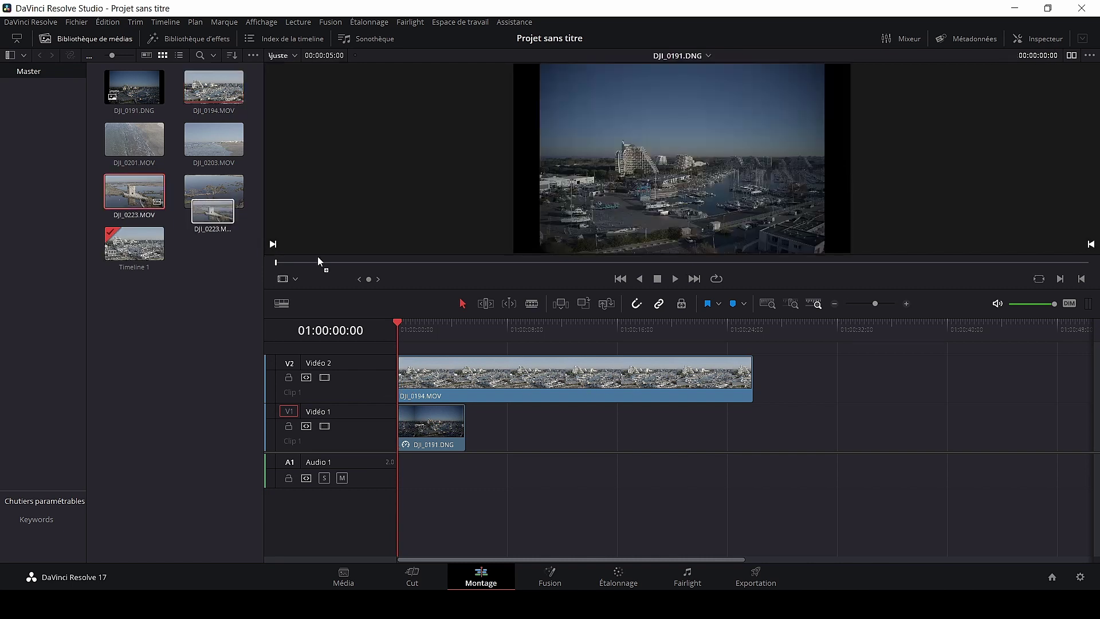
pyautogui.moveTo(456, 354); pyautogui.dragTo(546, 355)
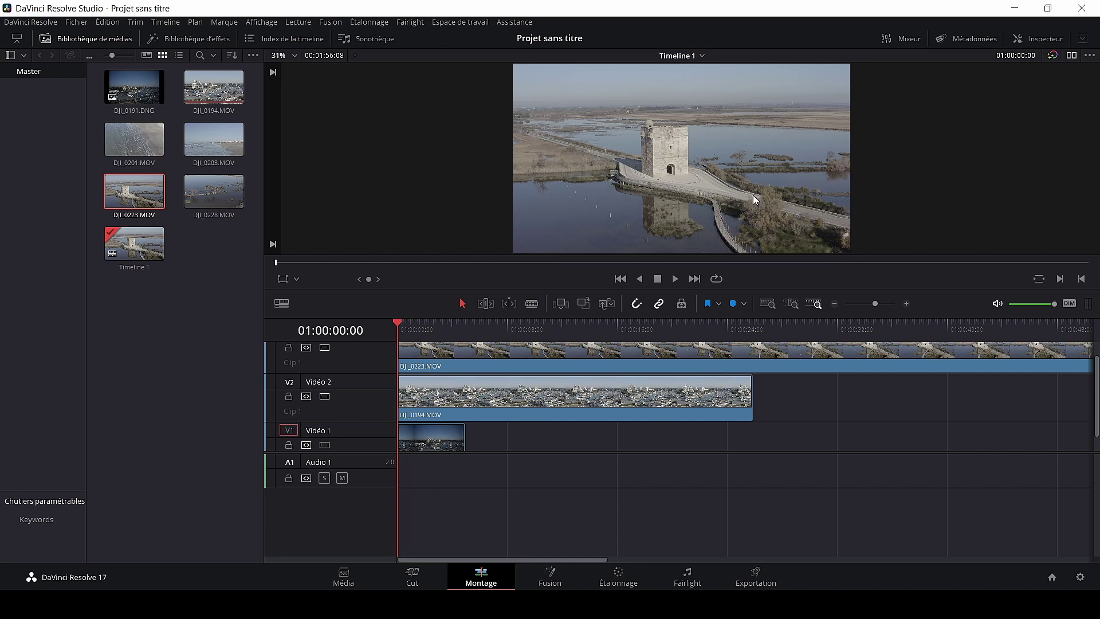
pyautogui.moveTo(229, 146); pyautogui.dragTo(403, 358)
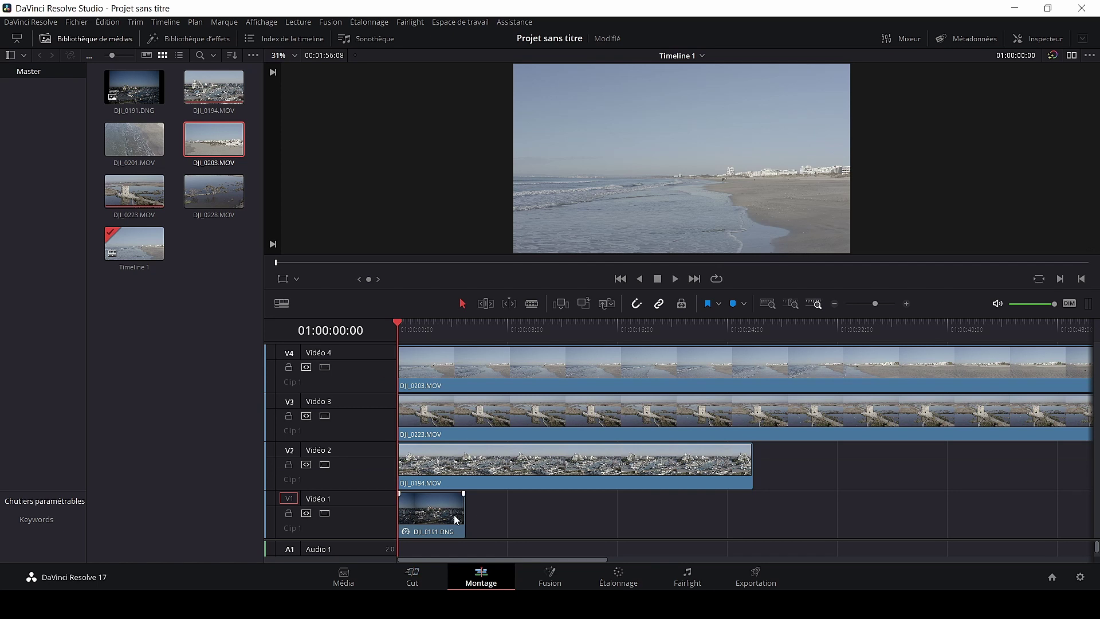
# Step: Extend the DJI_0191.DNG clip on video track 1 and give the four stacked clips a common duration of 00:00:10:11
pyautogui.moveTo(463, 515); pyautogui.dragTo(539, 515)
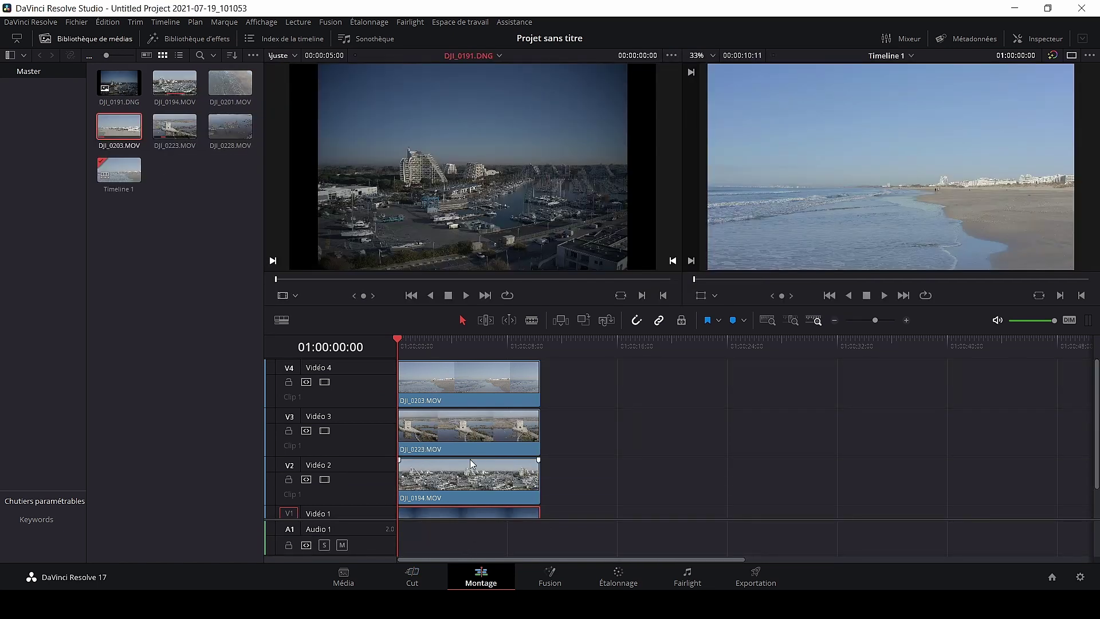
pyautogui.scroll(-1, 469, 428)
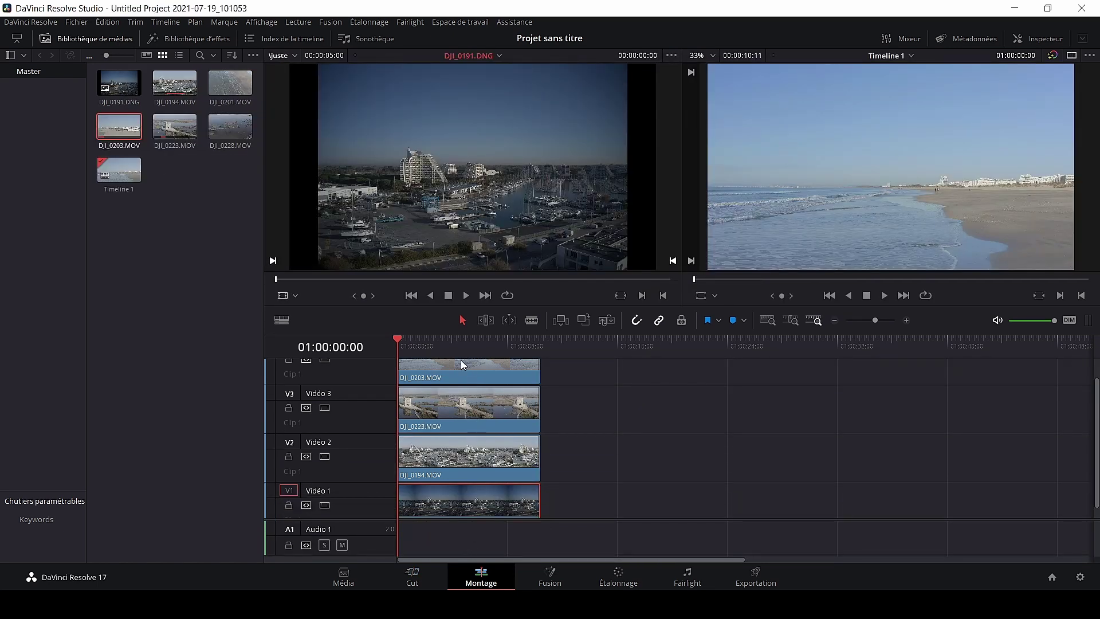
pyautogui.scroll(1, 452, 401)
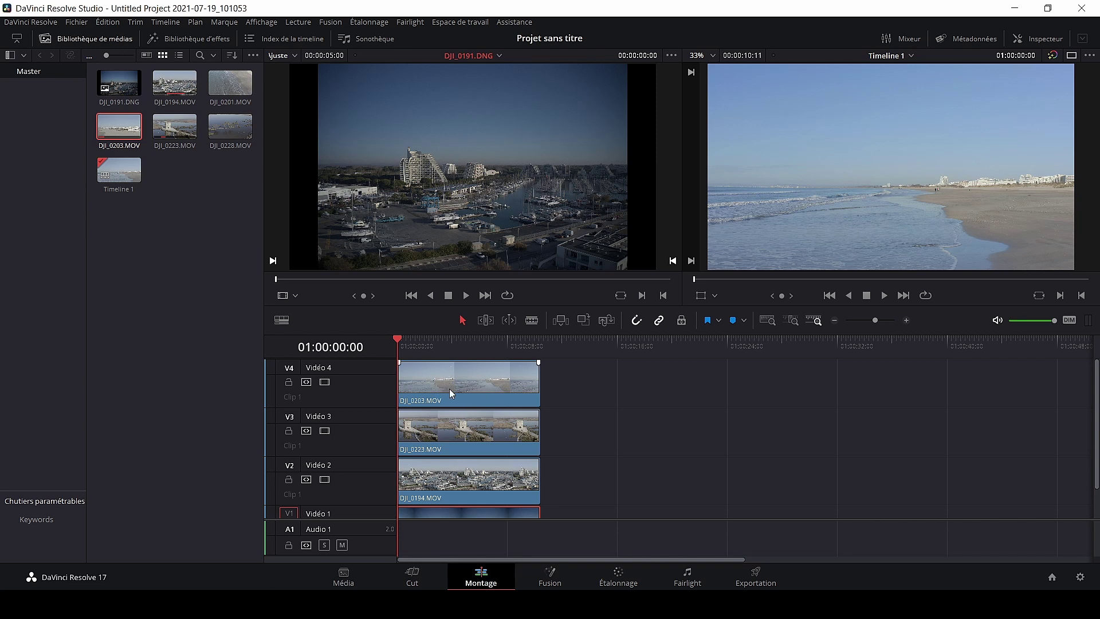
# Step: Add DJI_0201.MOV on video track 5, trim it to the length of the other clips, and move the playhead to 01:00:05:07
pyautogui.moveTo(229, 85); pyautogui.dragTo(401, 375)
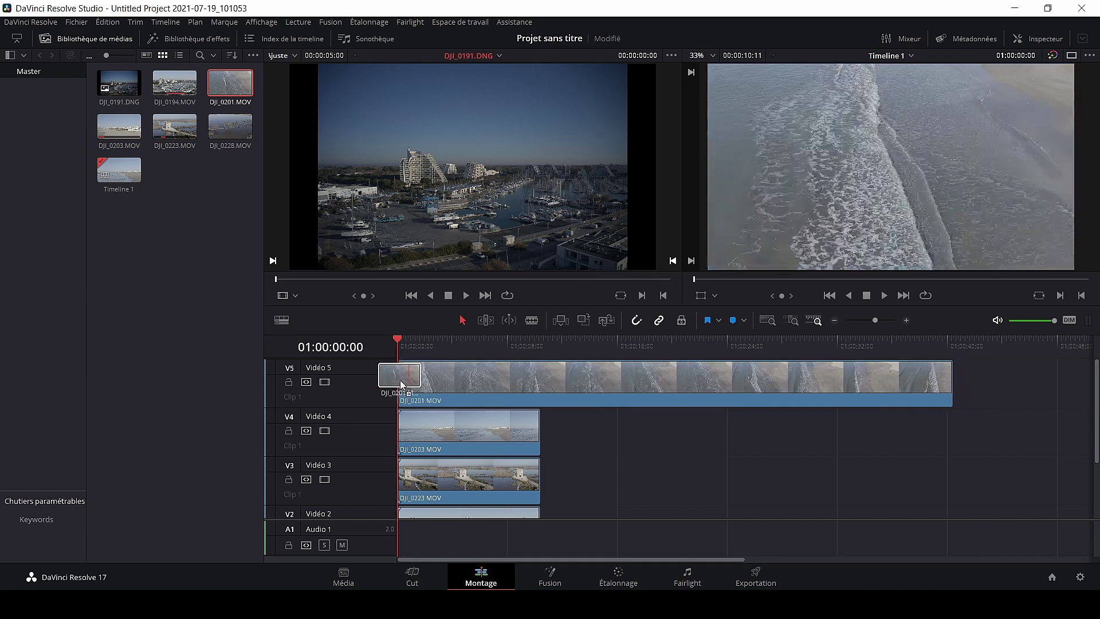
pyautogui.moveTo(950, 379); pyautogui.dragTo(529, 380)
pyautogui.moveTo(399, 338); pyautogui.dragTo(470, 349)
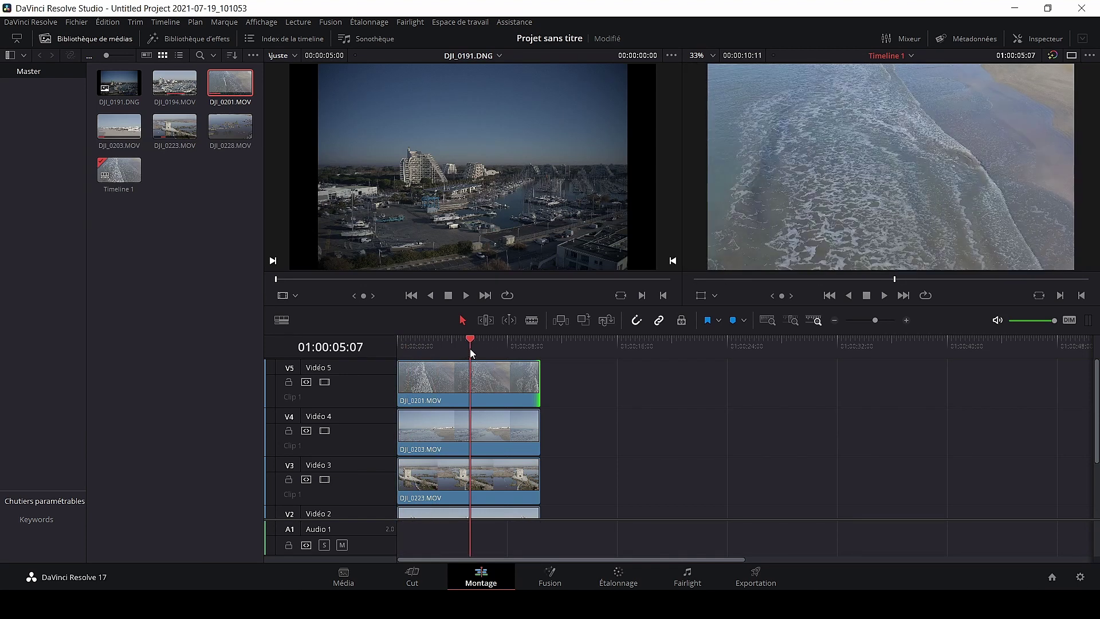
# Step: Apply the Open FX effect Collage vidéo to the DJI_0201.MOV clip on video track 5 and close the effects library
pyautogui.click(193, 40)
pyautogui.click(86, 40)
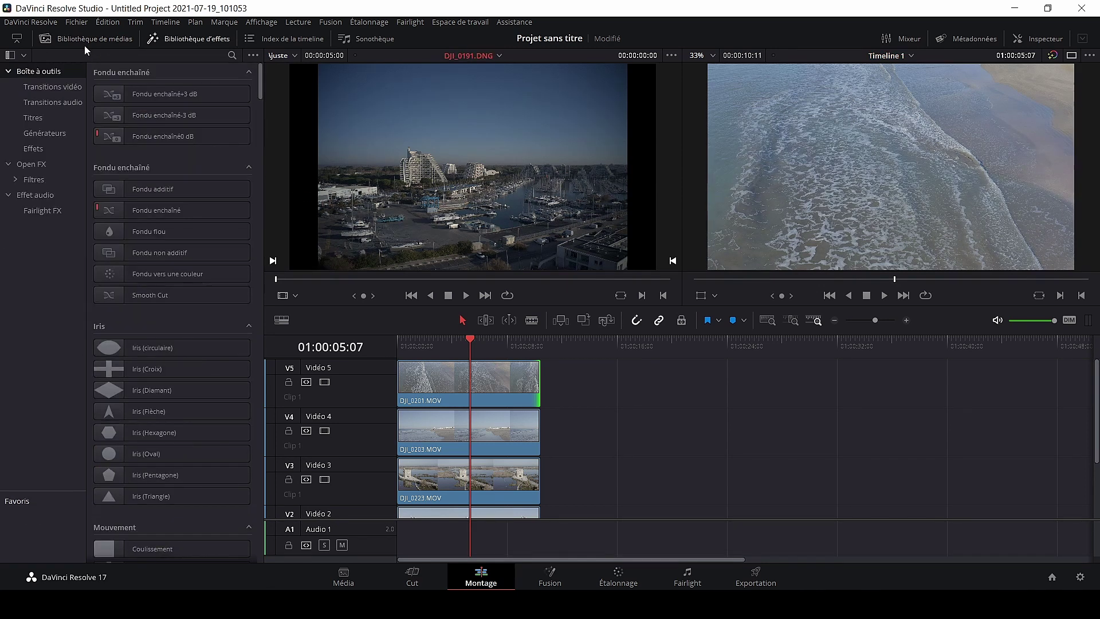
pyautogui.click(37, 166)
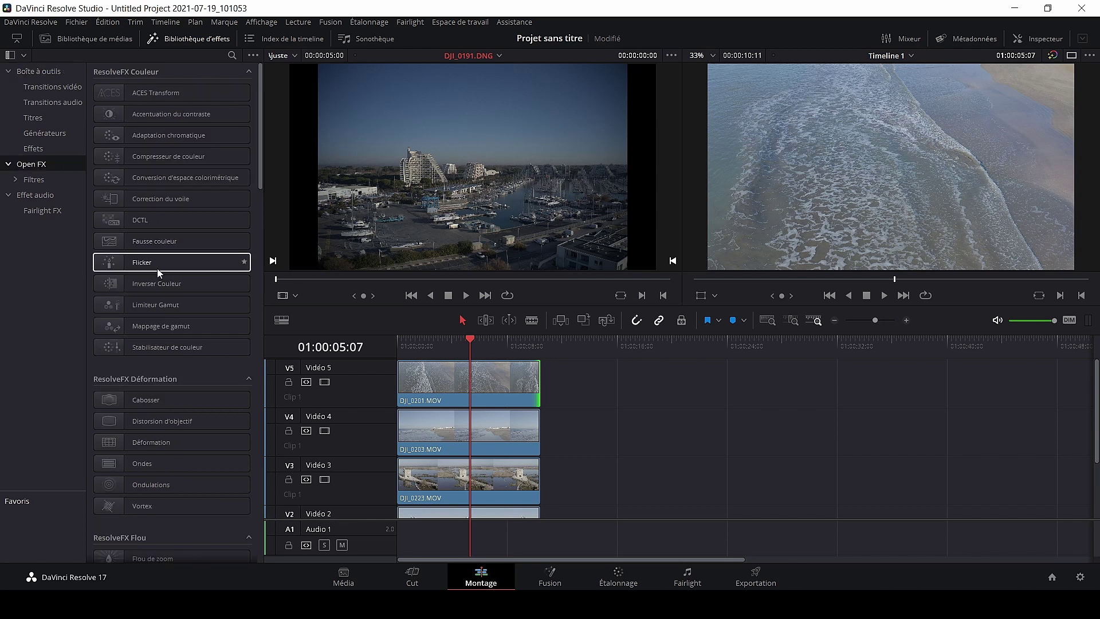
pyautogui.scroll(-5, 163, 279)
pyautogui.scroll(-6, 164, 279)
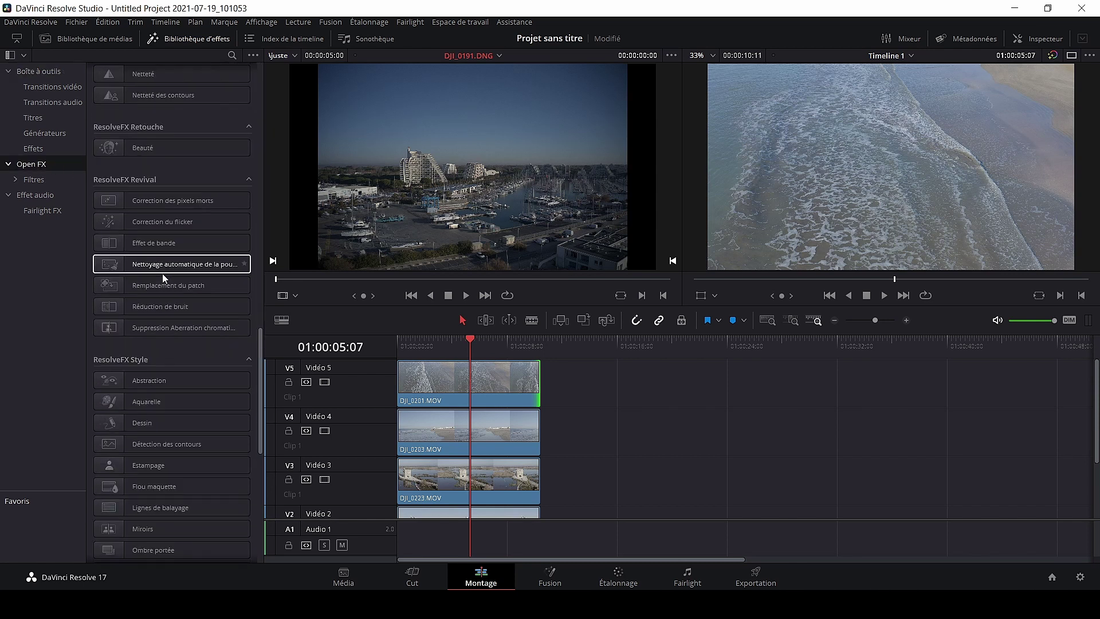
pyautogui.scroll(-6, 164, 279)
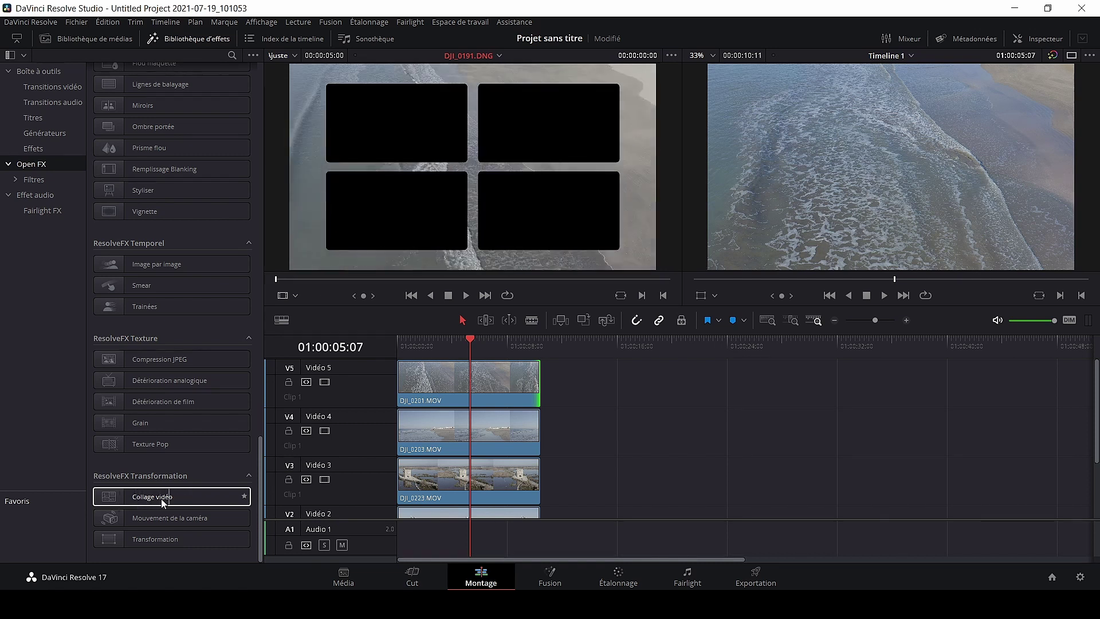
pyautogui.moveTo(159, 504); pyautogui.dragTo(491, 381)
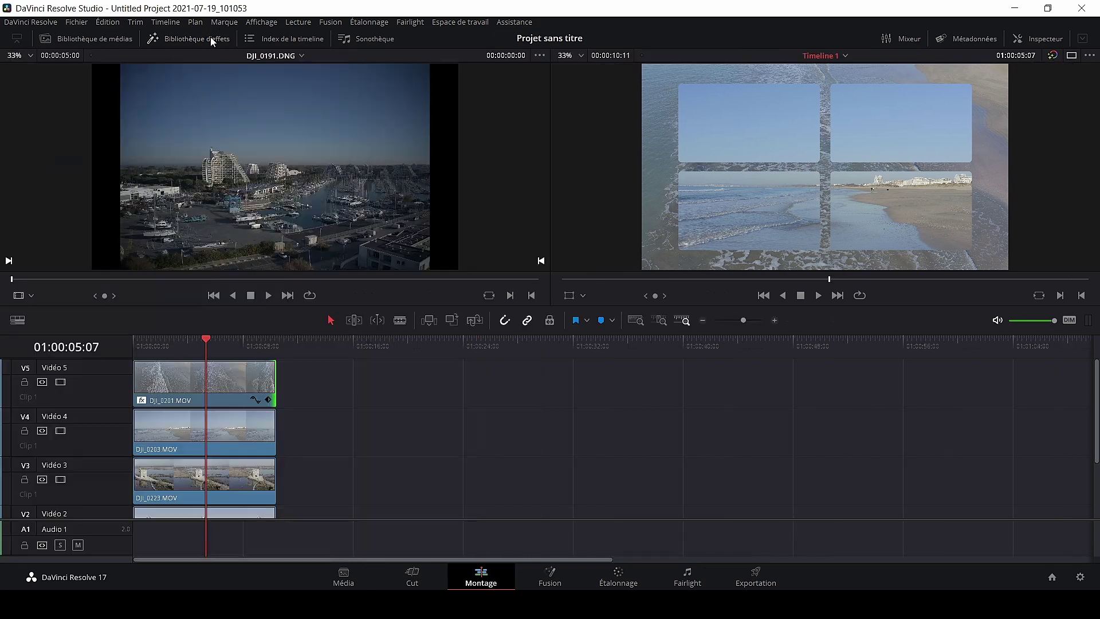
pyautogui.click(213, 40)
# Step: Show the Collage vidéo effect settings of the DJI_0201.MOV clip in the inspector
pyautogui.scroll(-3, 198, 408)
pyautogui.scroll(3, 206, 435)
pyautogui.click(206, 389)
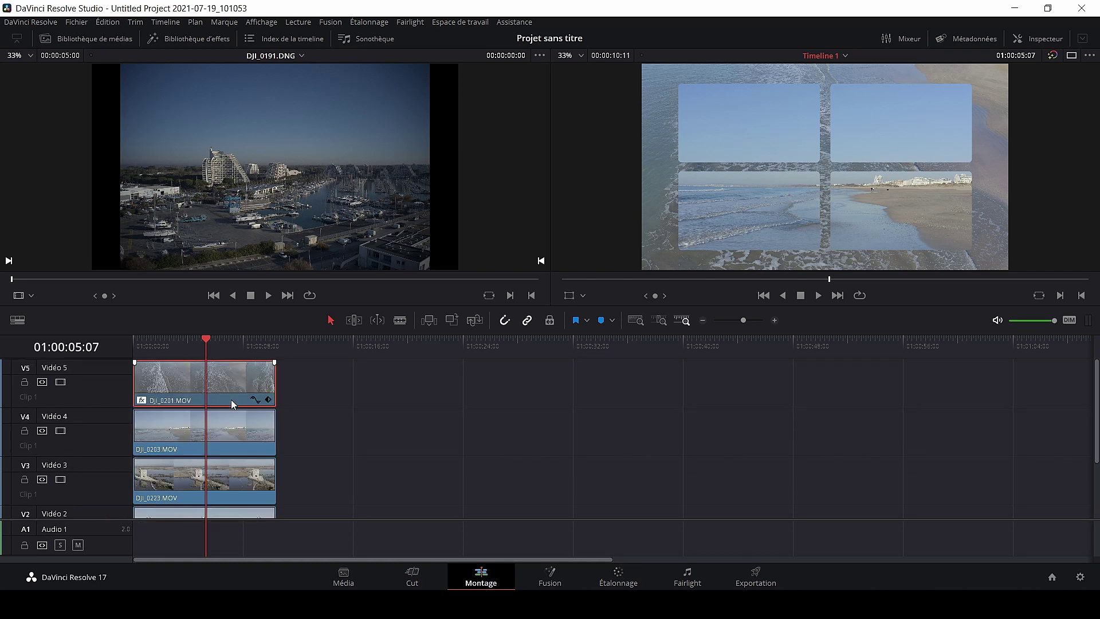
pyautogui.click(1046, 41)
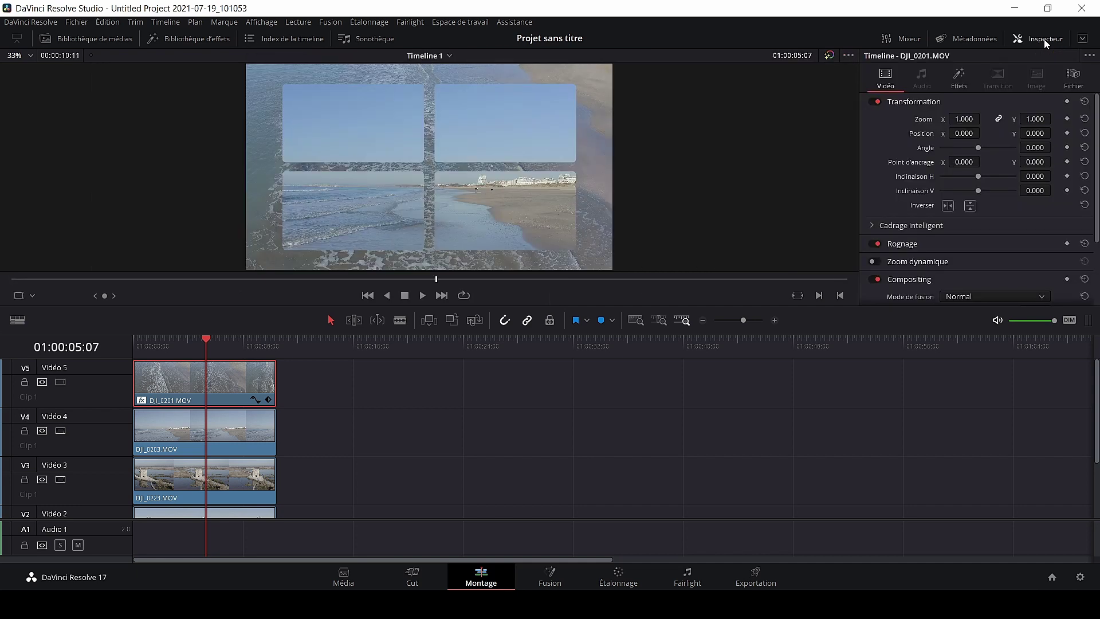
pyautogui.click(962, 86)
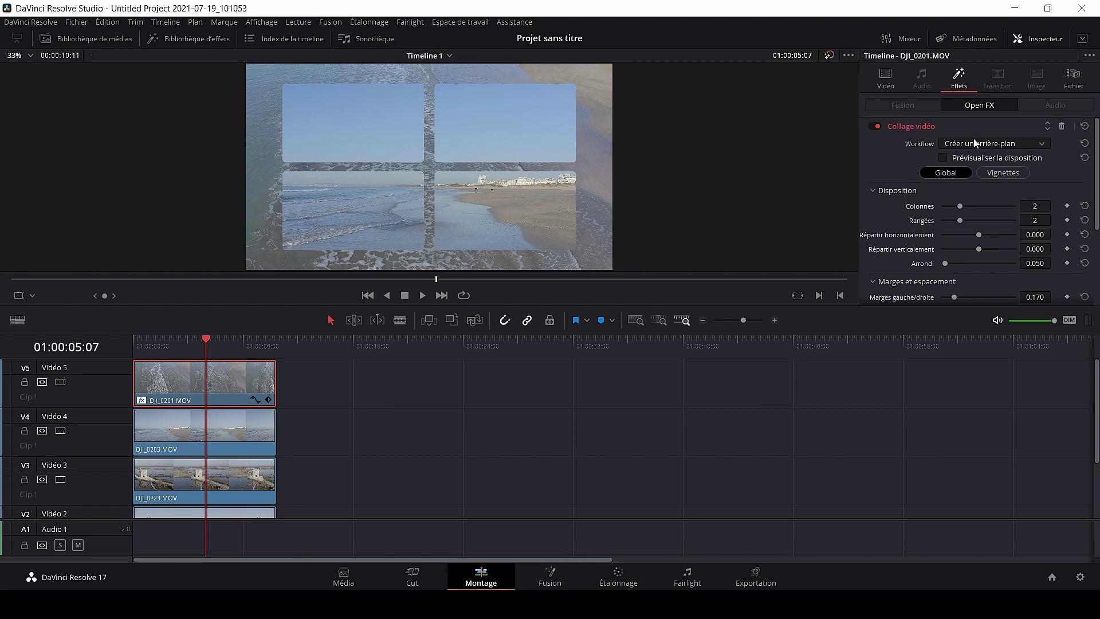
# Step: Check the Workflow options of Collage vidéo and the DJI_0203.MOV clip beneath it, then return to the effect settings of DJI_0201.MOV
pyautogui.click(1007, 149)
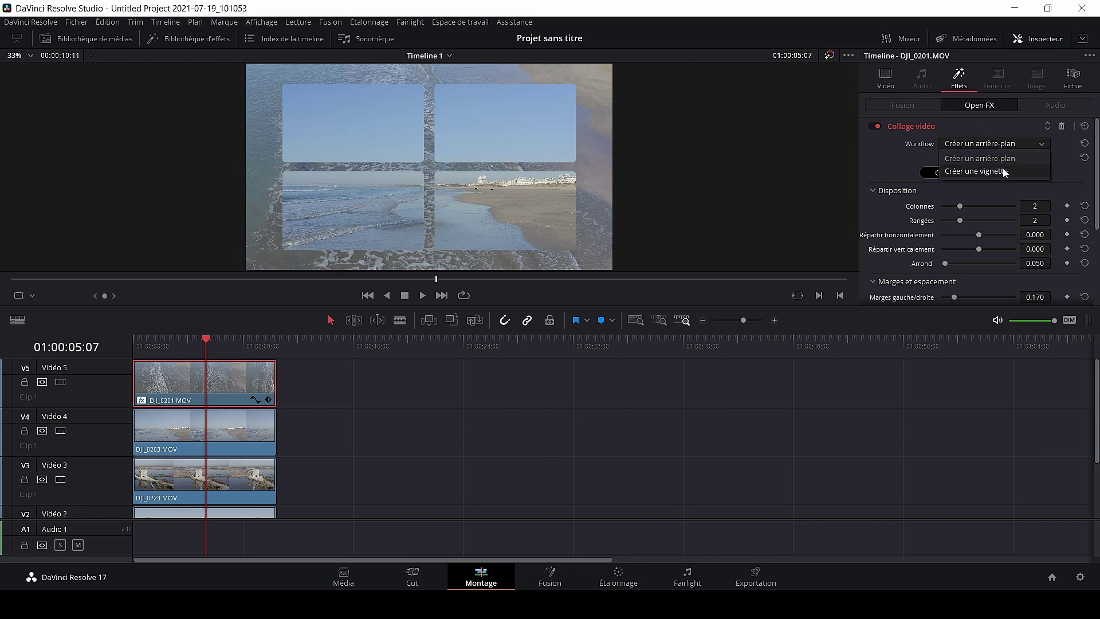
pyautogui.click(1007, 143)
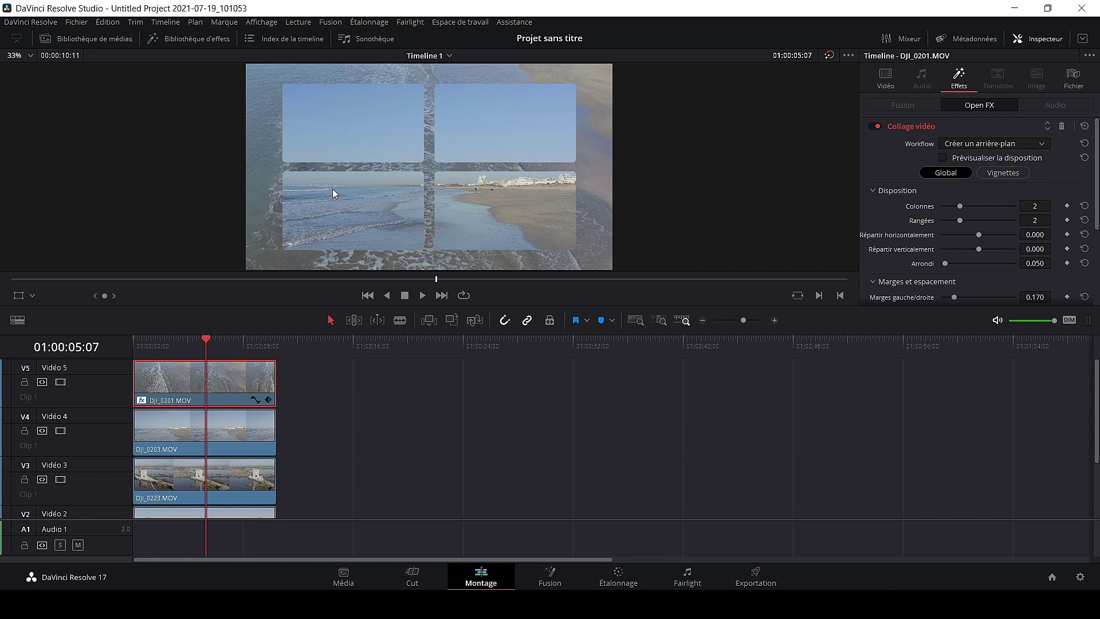
pyautogui.click(198, 436)
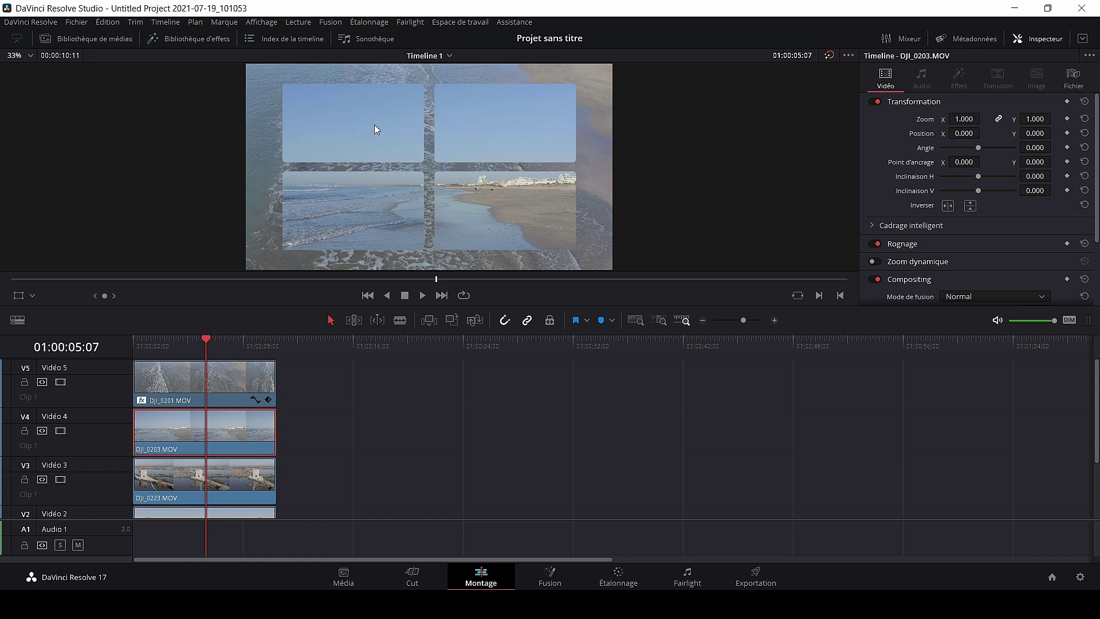
pyautogui.click(196, 388)
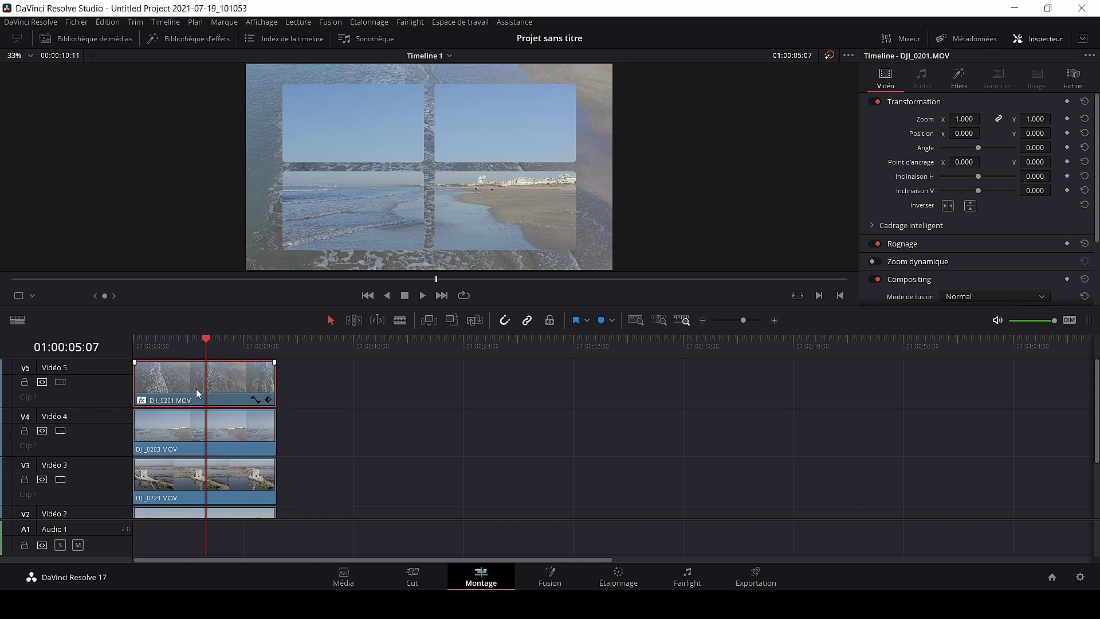
pyautogui.click(958, 77)
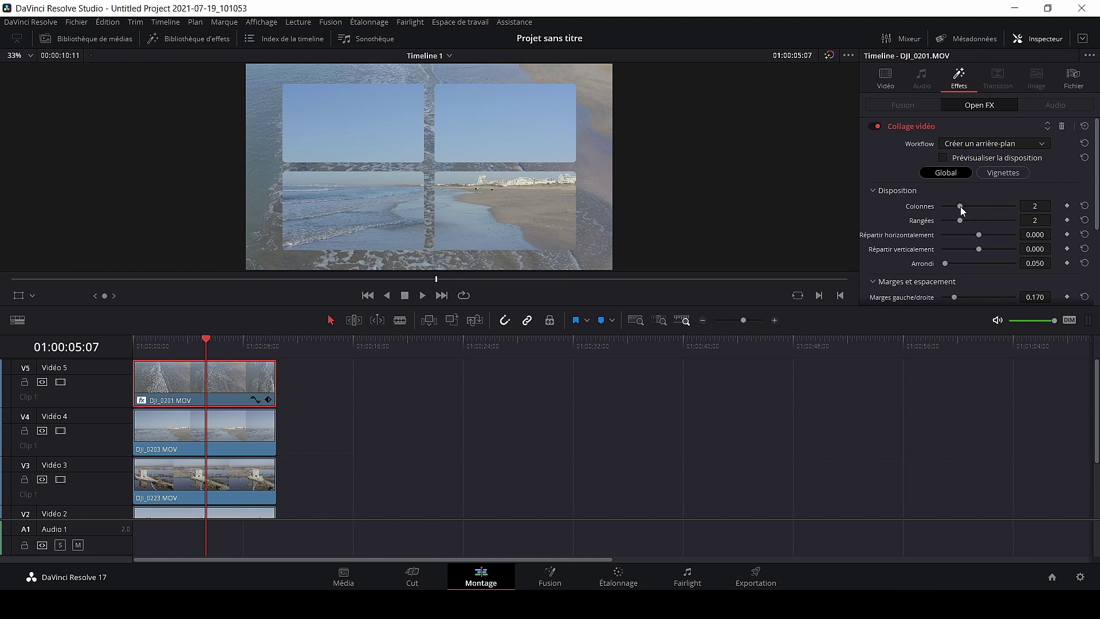
# Step: Set the collage to 3 columns and 4 rows, horizontal distribution -0.008 and vertical -0.039, trying a rounding of 1.000 before setting 0.050
pyautogui.moveTo(960, 206); pyautogui.dragTo(978, 245)
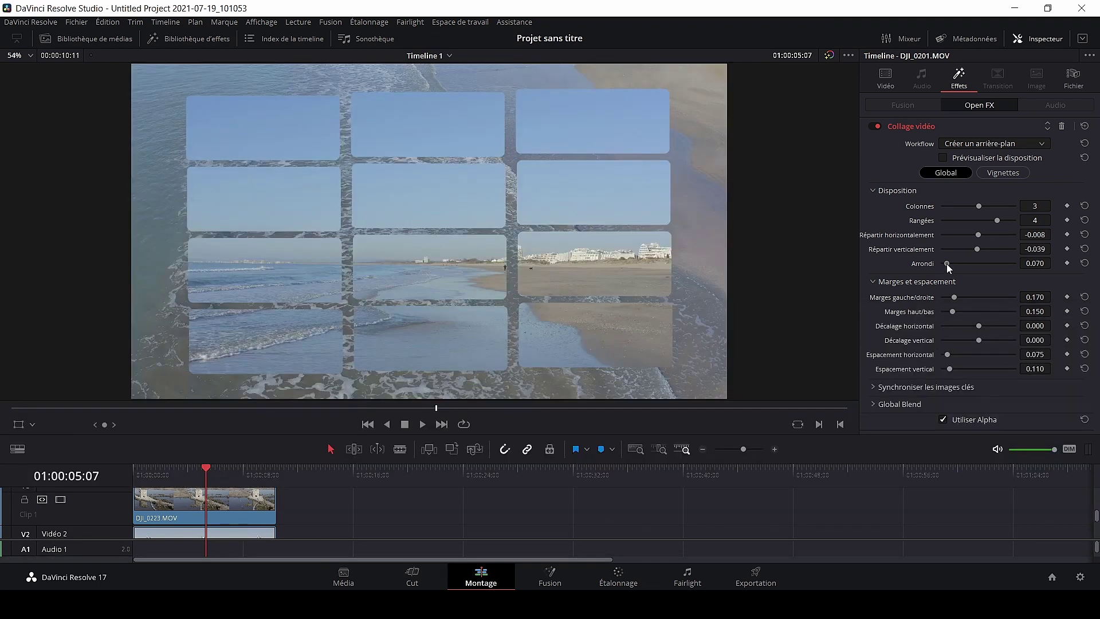
pyautogui.moveTo(947, 263); pyautogui.dragTo(1087, 279)
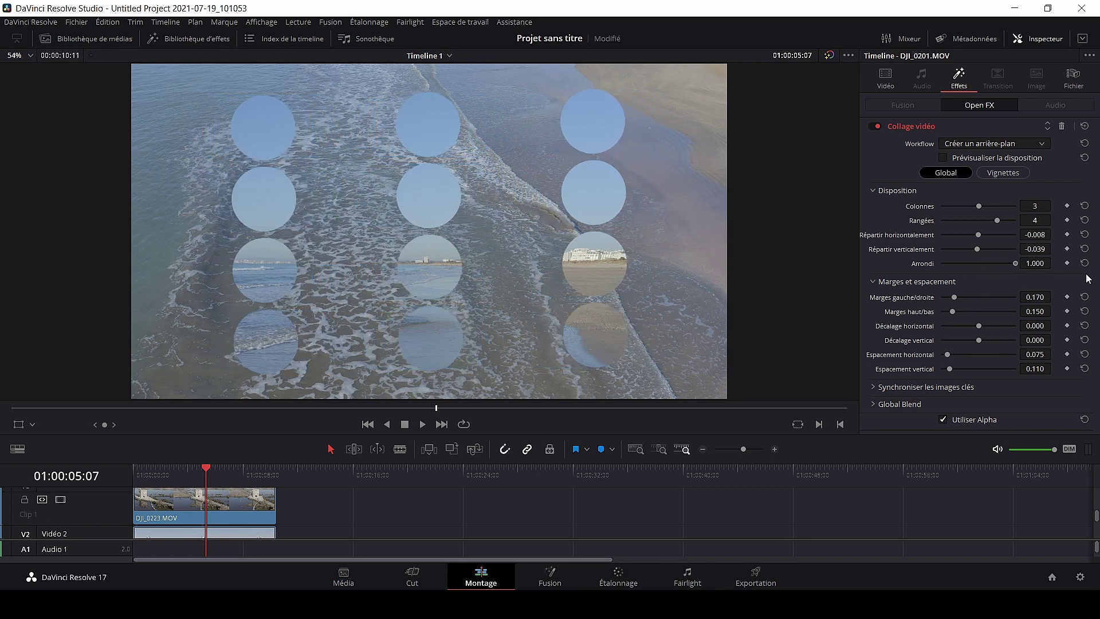
pyautogui.moveTo(1019, 263); pyautogui.dragTo(871, 258)
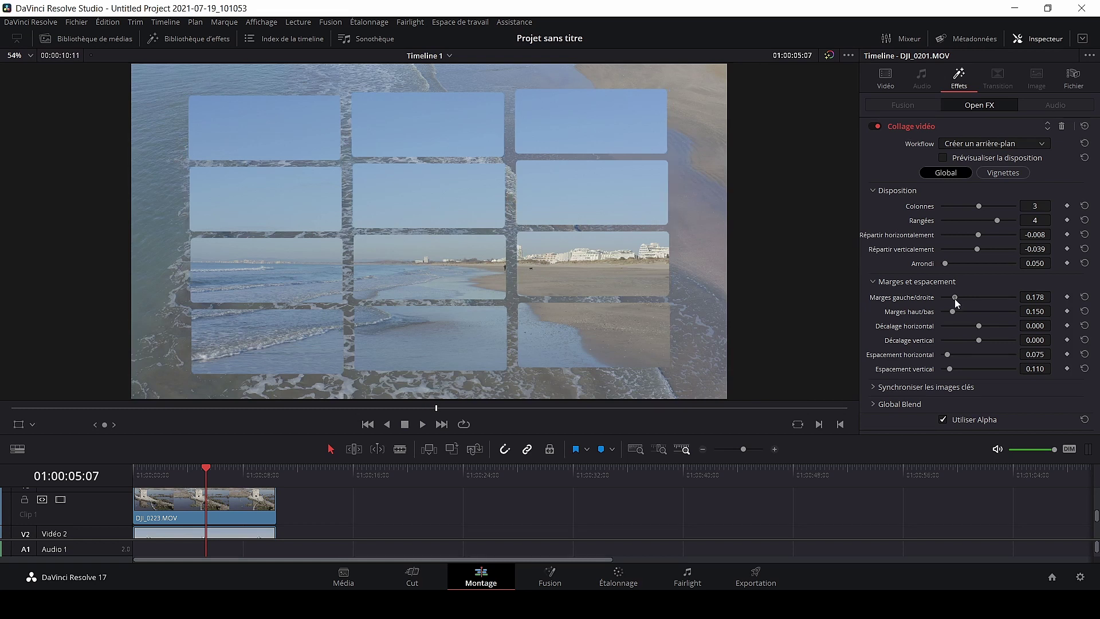
# Step: Set the collage's left/right and top/bottom margins to 0.000 and its vertical spacing to 0.449
pyautogui.moveTo(954, 298); pyautogui.dragTo(978, 340)
pyautogui.moveTo(947, 354); pyautogui.dragTo(974, 366)
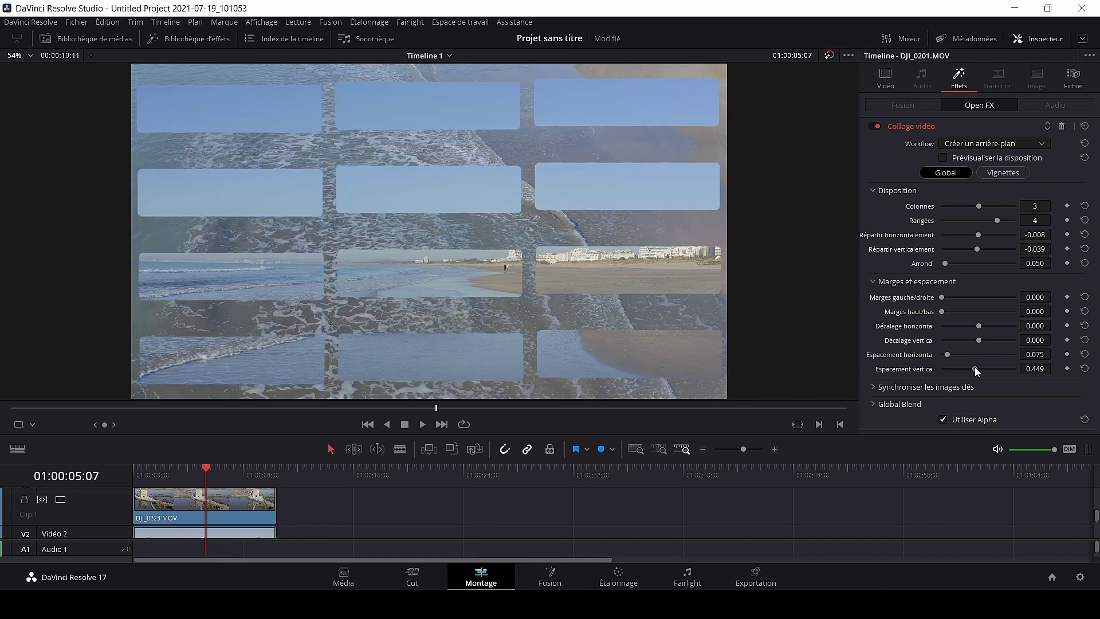
# Step: Reset the collage's vertical spacing, rows and columns to their default values
pyautogui.doubleClick(917, 368)
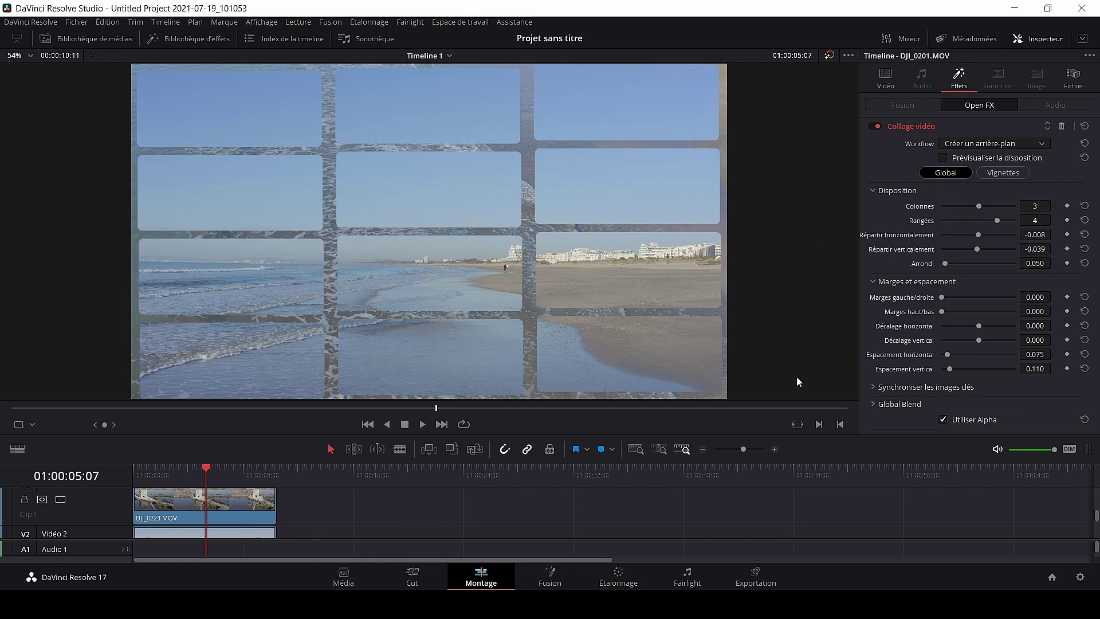
pyautogui.doubleClick(919, 223)
pyautogui.doubleClick(919, 206)
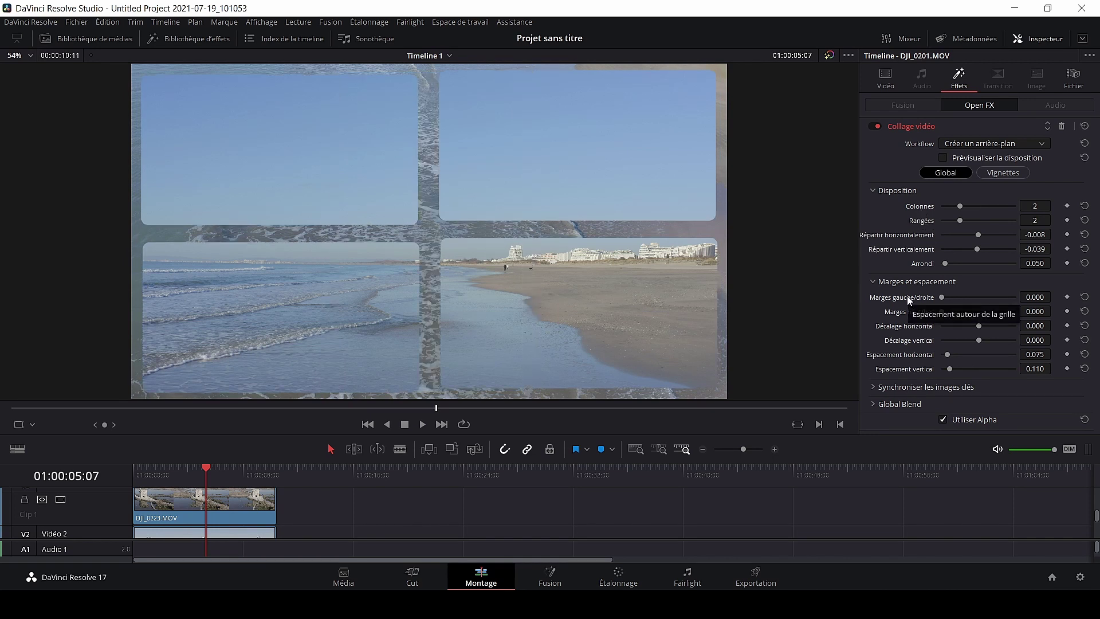
# Step: Preview the numbered tile layout in the global settings and again in the Vignettes settings, hiding the preview each time
pyautogui.click(944, 157)
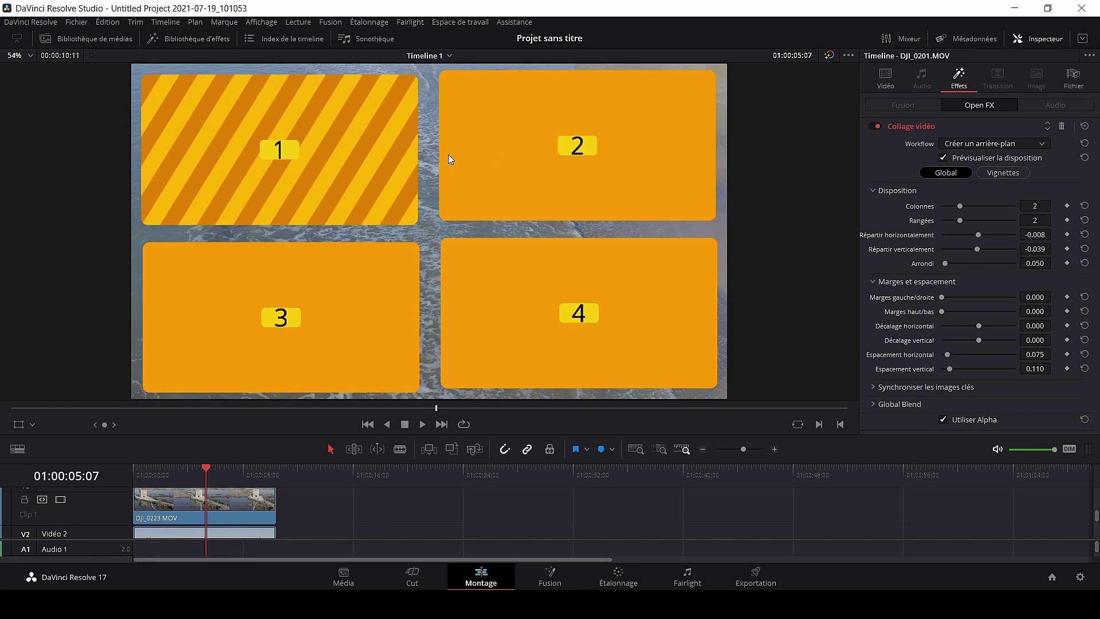
pyautogui.click(943, 158)
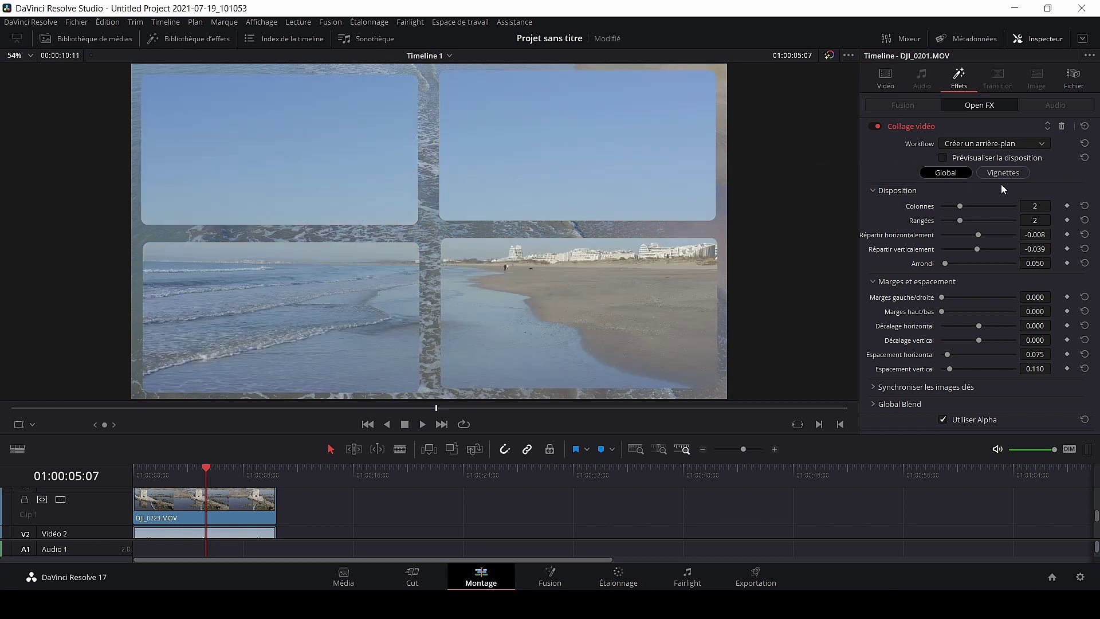
pyautogui.click(1005, 174)
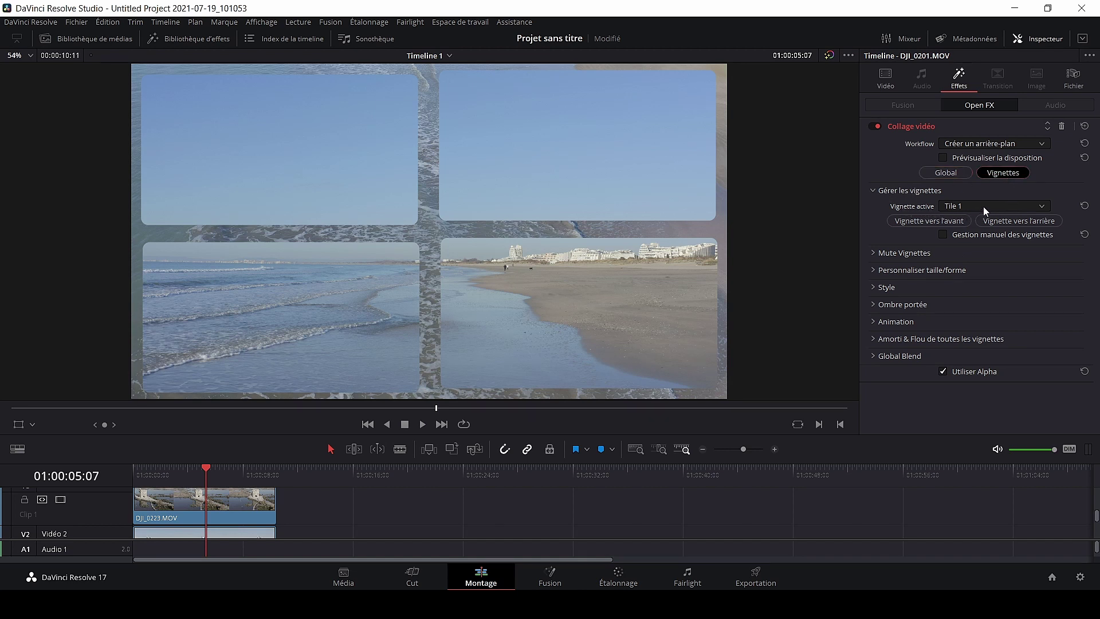
pyautogui.click(943, 158)
pyautogui.click(943, 158)
# Step: Try muting Tile 1 of the collage with the Mute Vignette option
pyautogui.click(877, 253)
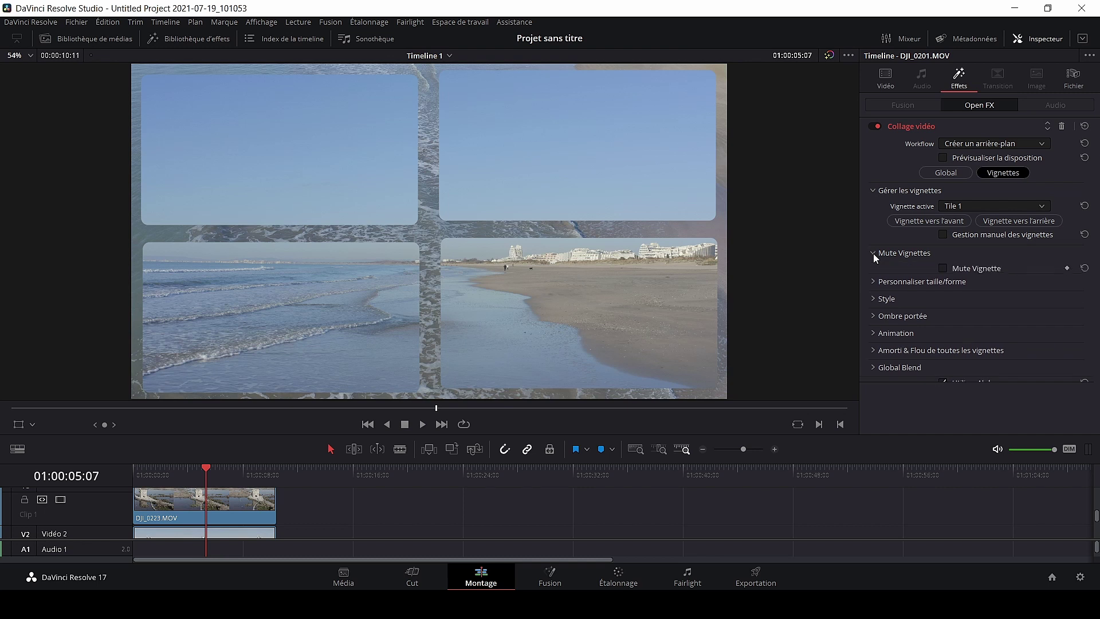
pyautogui.click(943, 269)
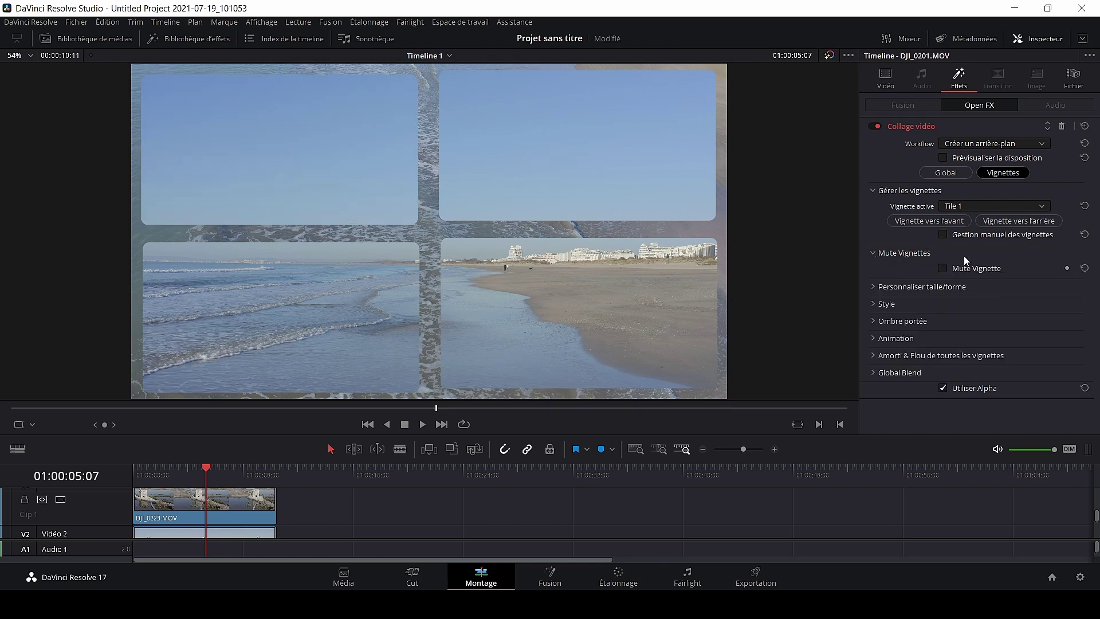
# Step: Enable custom size and shape for Tile 1, with a custom scale of 0.717 and a custom rounding of 0.589
pyautogui.click(875, 285)
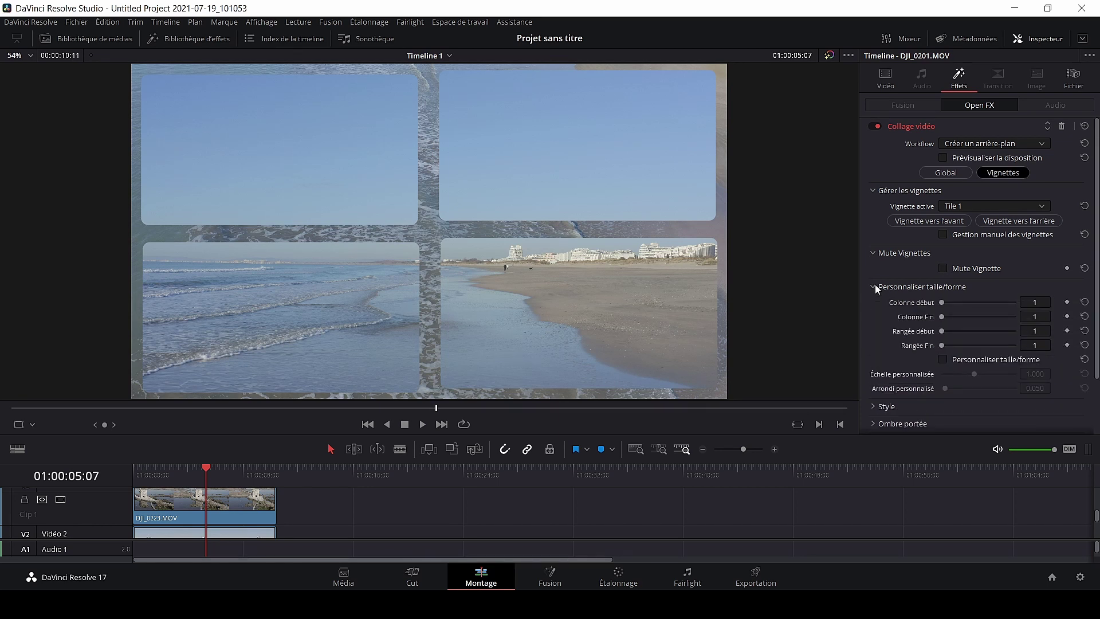
pyautogui.click(944, 361)
pyautogui.moveTo(971, 373)
pyautogui.mouseDown()
pyautogui.moveTo(954, 387)
pyautogui.moveTo(969, 385)
pyautogui.moveTo(934, 387)
pyautogui.moveTo(999, 386)
pyautogui.moveTo(981, 370)
pyautogui.mouseUp()
# Step: Style all collage tiles with a yellow border of 0.018 at opacity 1.000
pyautogui.scroll(-3, 916, 356)
pyautogui.click(875, 339)
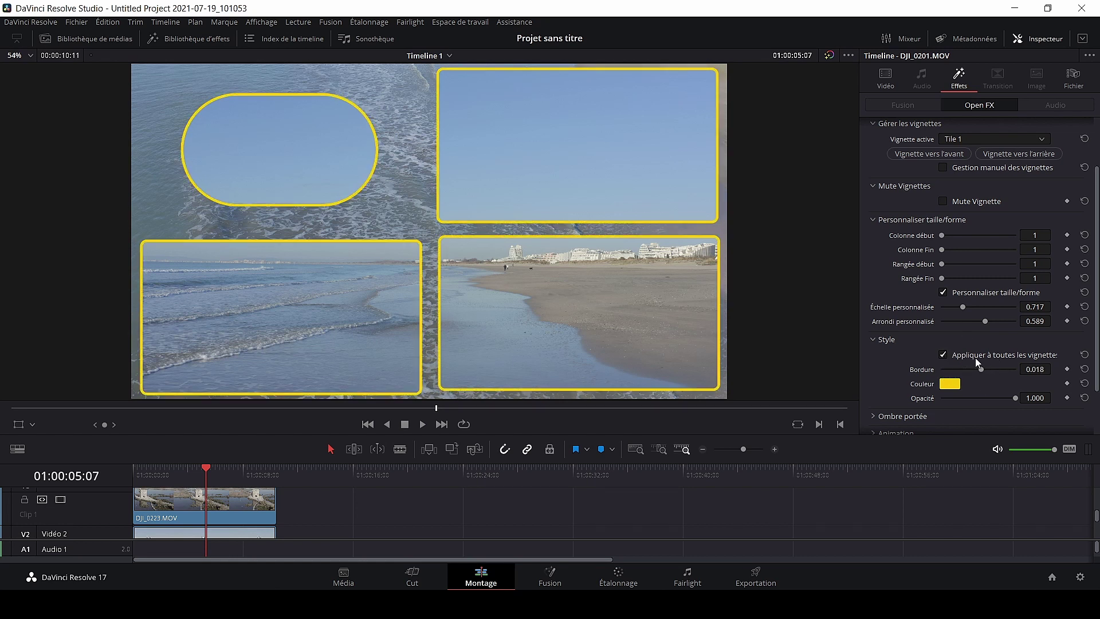
# Step: Reset the border shared by all tiles, stop applying the style to all tiles, and give only Tile 1 a 0.033 border
pyautogui.doubleClick(929, 370)
pyautogui.click(943, 355)
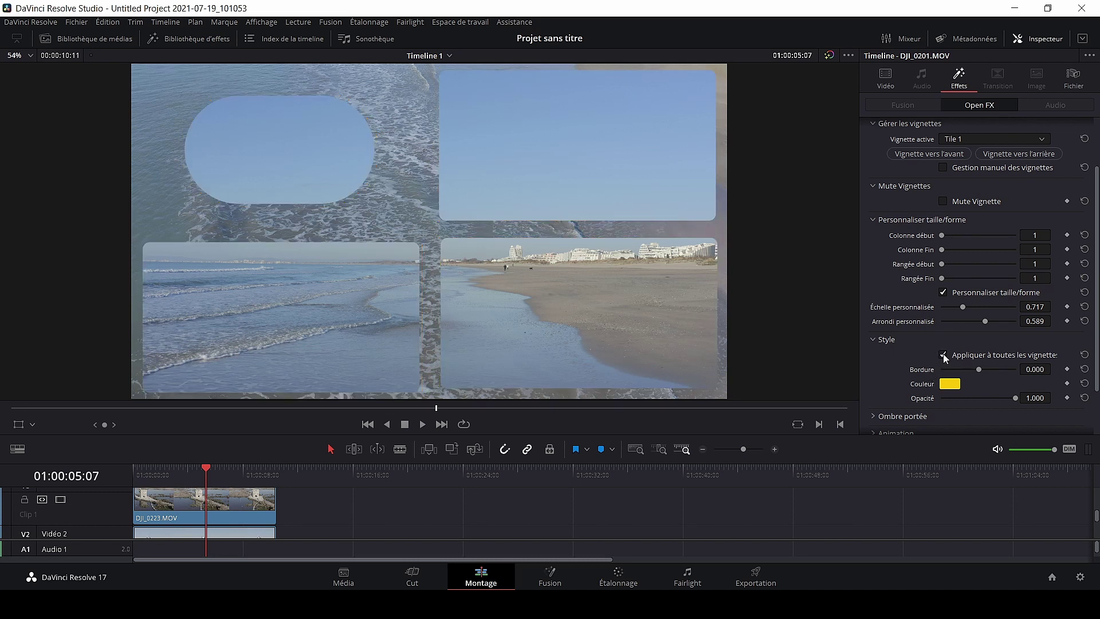
pyautogui.moveTo(978, 370); pyautogui.dragTo(983, 370)
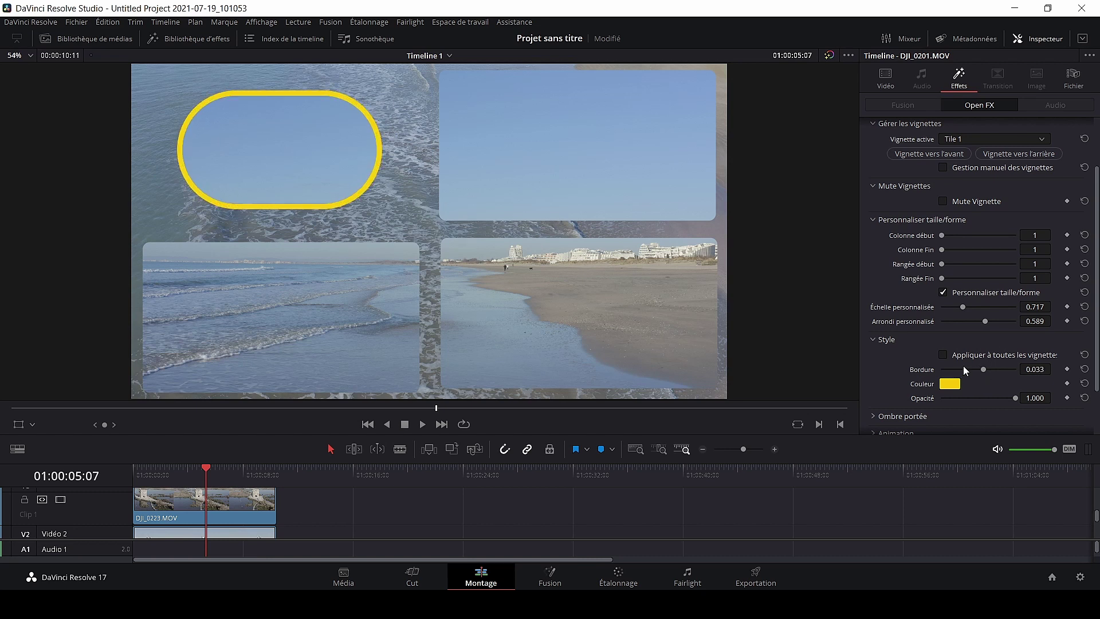
# Step: Change Tile 1's border colour to light blue #3496ff and adjust the border's opacity
pyautogui.click(950, 383)
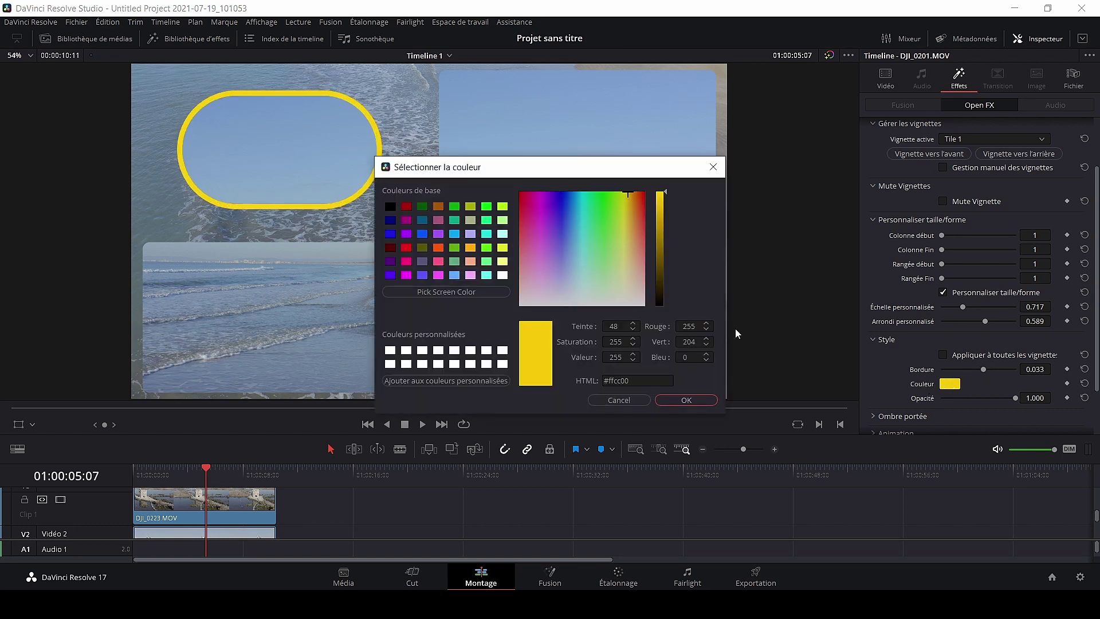
pyautogui.click(571, 214)
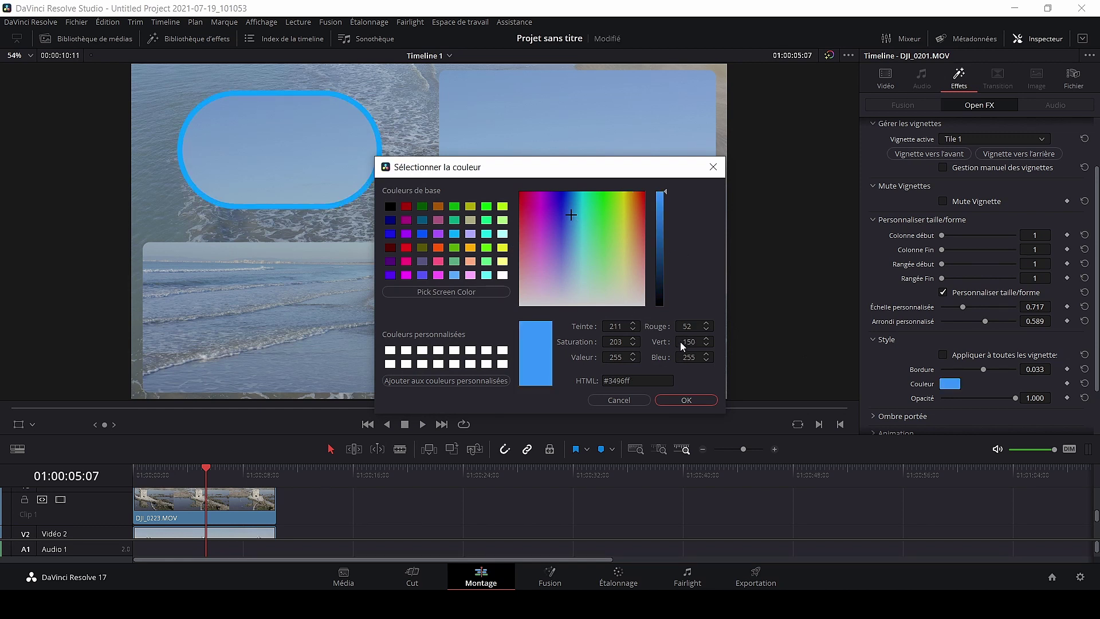
pyautogui.click(693, 400)
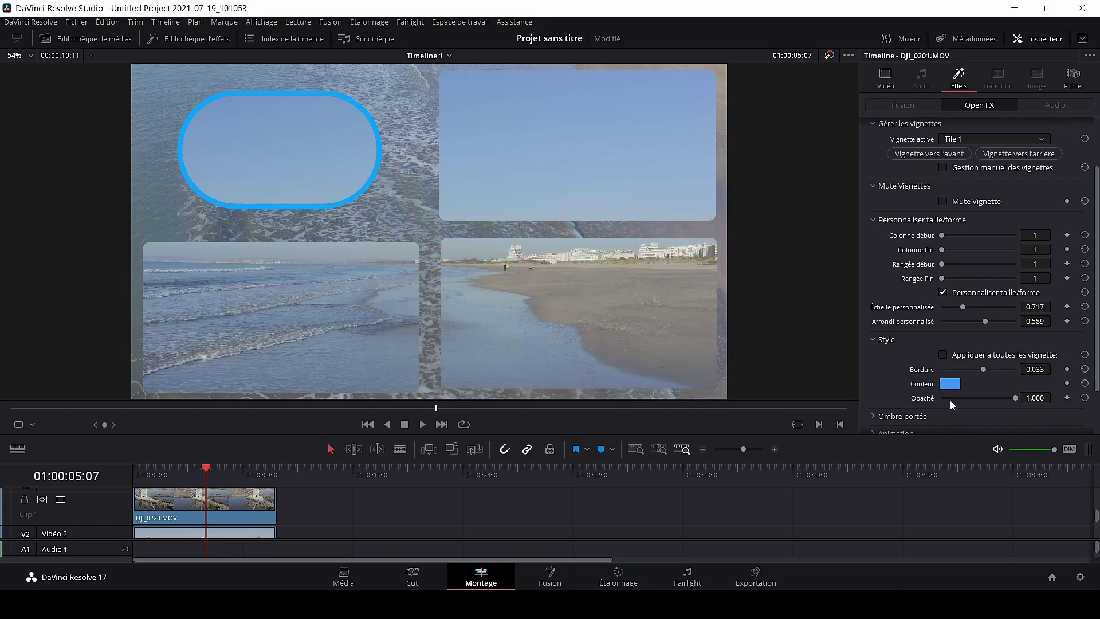
pyautogui.moveTo(1015, 397)
pyautogui.mouseDown()
pyautogui.moveTo(985, 399)
pyautogui.moveTo(1001, 402)
pyautogui.mouseUp()
# Step: Make Tile 2 the active tile and enable its custom size and shape with a custom scale of 0.856
pyautogui.scroll(2, 904, 356)
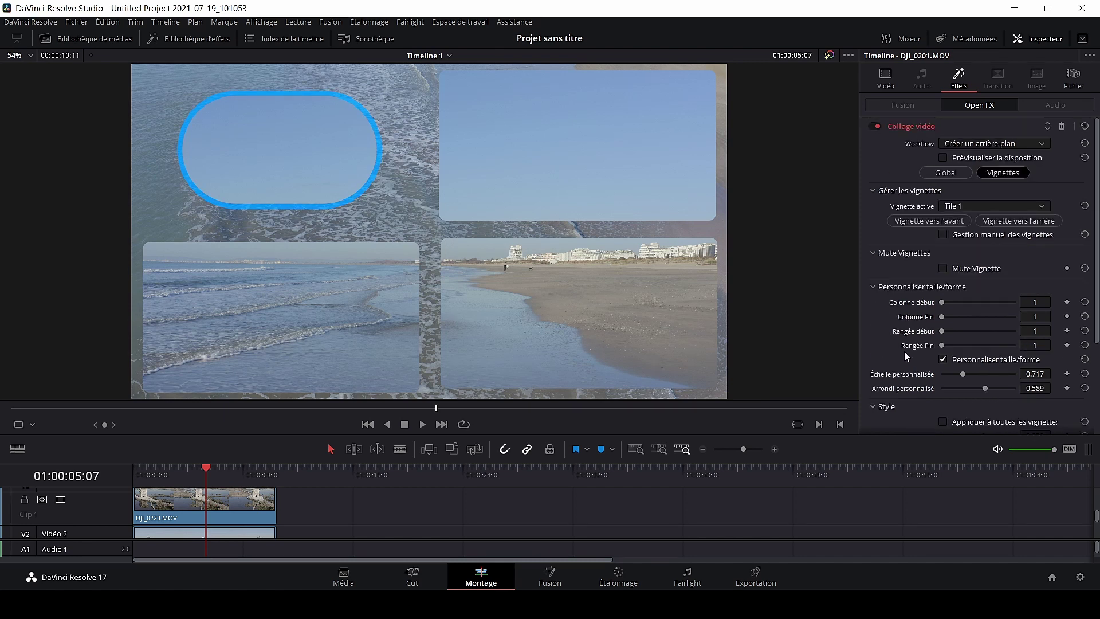
pyautogui.click(978, 205)
pyautogui.click(981, 237)
pyautogui.scroll(-2, 906, 290)
pyautogui.scroll(-1, 906, 290)
pyautogui.click(943, 256)
pyautogui.moveTo(975, 273); pyautogui.dragTo(968, 272)
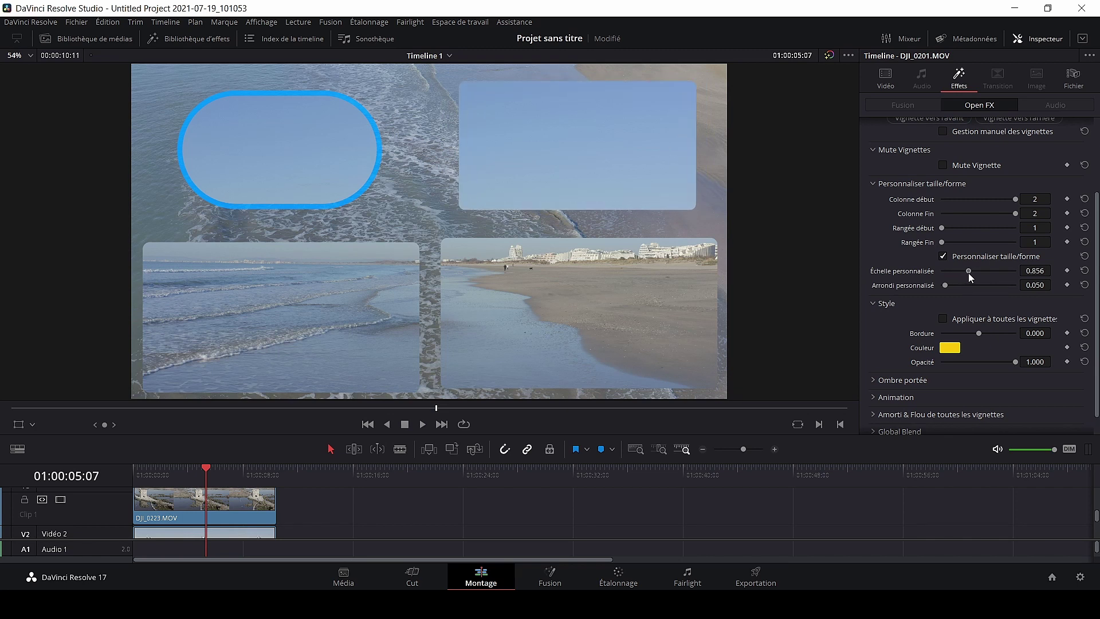
# Step: Give Tile 2 a 0.021 border in dark blue #0818ff
pyautogui.moveTo(978, 334); pyautogui.dragTo(982, 335)
pyautogui.click(950, 348)
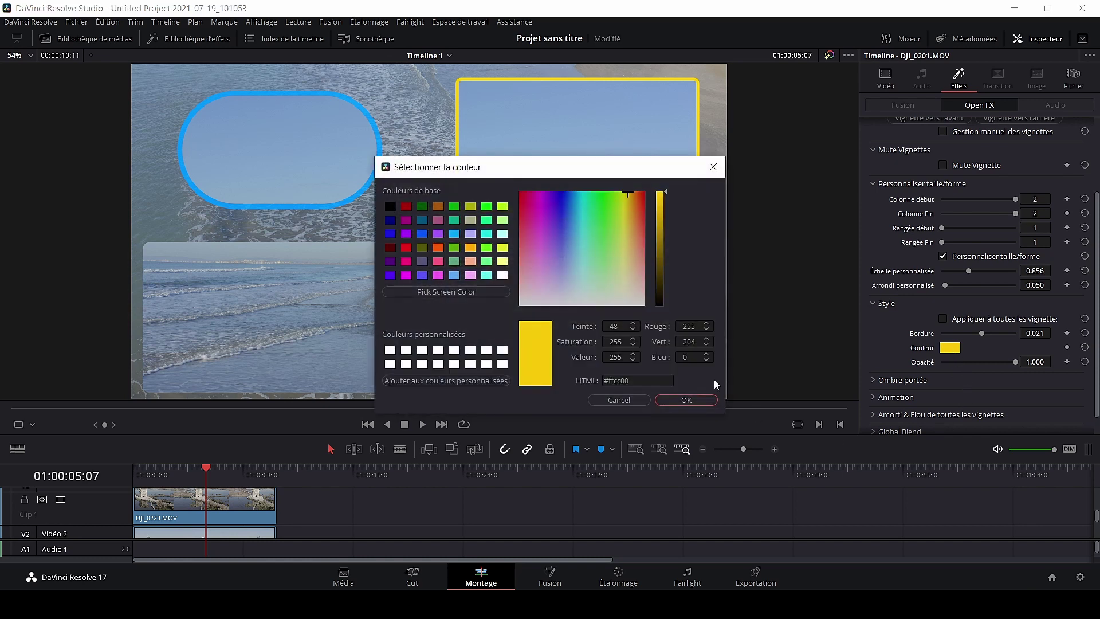
pyautogui.click(561, 196)
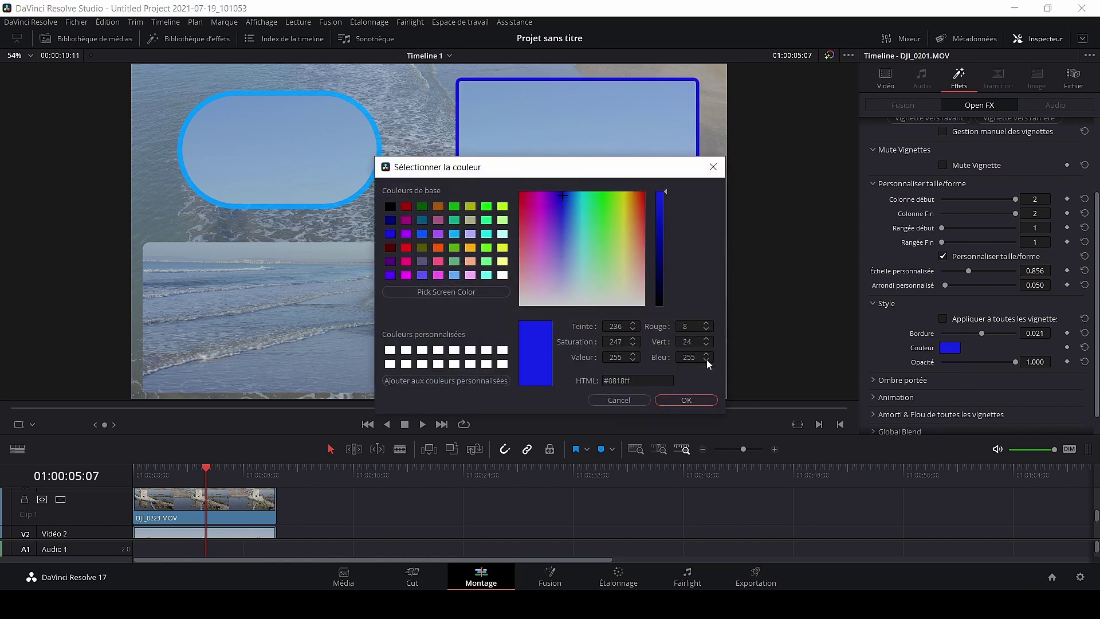
pyautogui.click(694, 400)
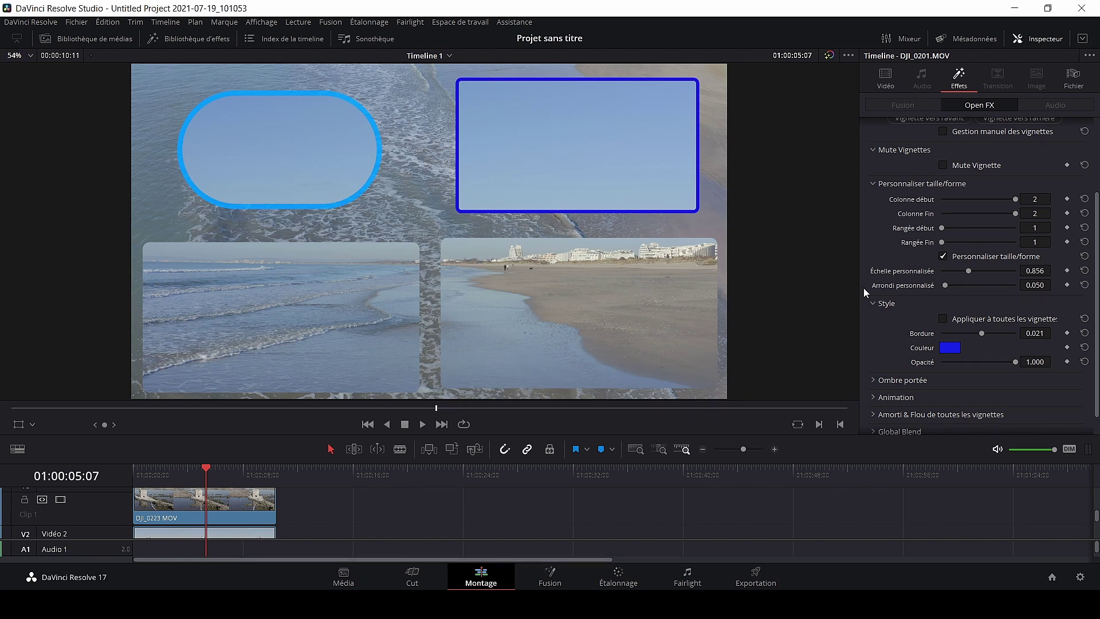
# Step: Apply a black drop shadow with an intensity of 0.597 to all collage tiles
pyautogui.scroll(3, 884, 175)
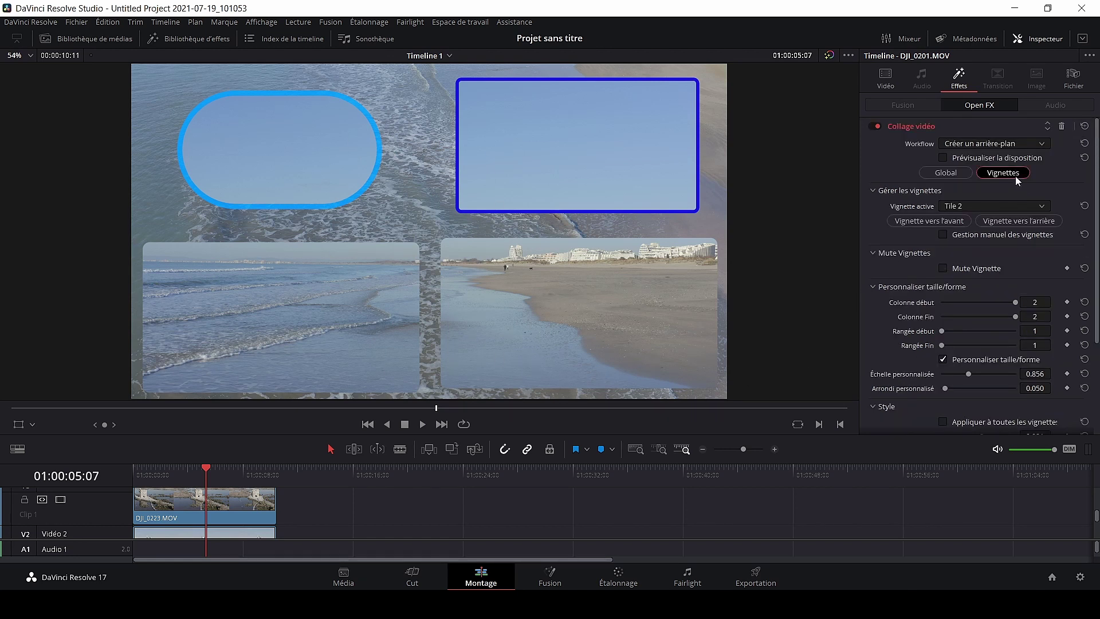
pyautogui.scroll(-3, 949, 294)
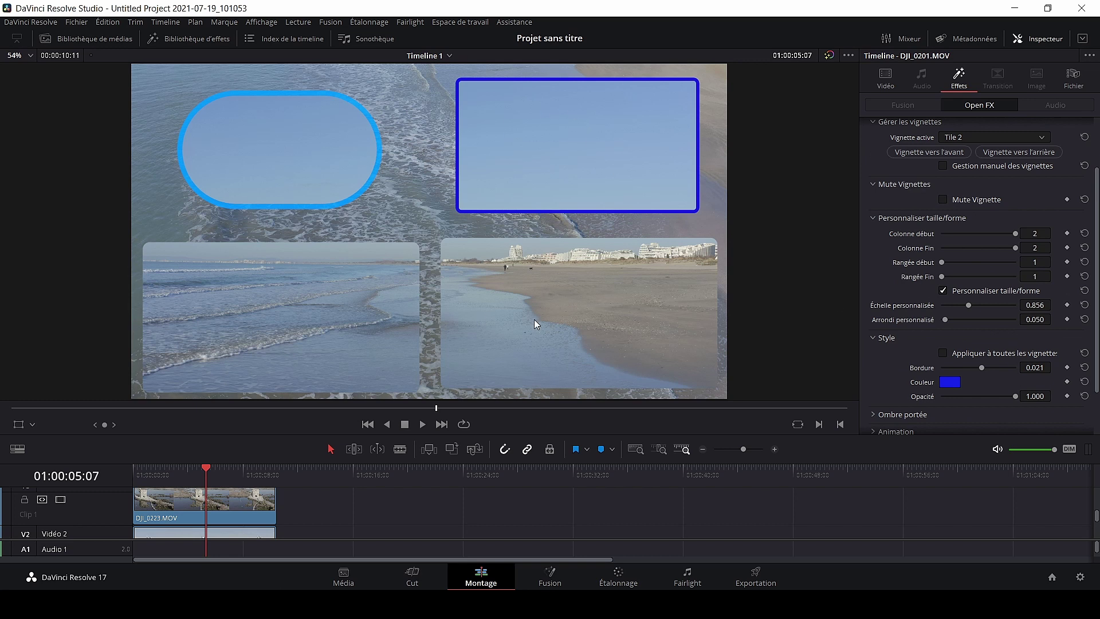
pyautogui.scroll(-3, 906, 325)
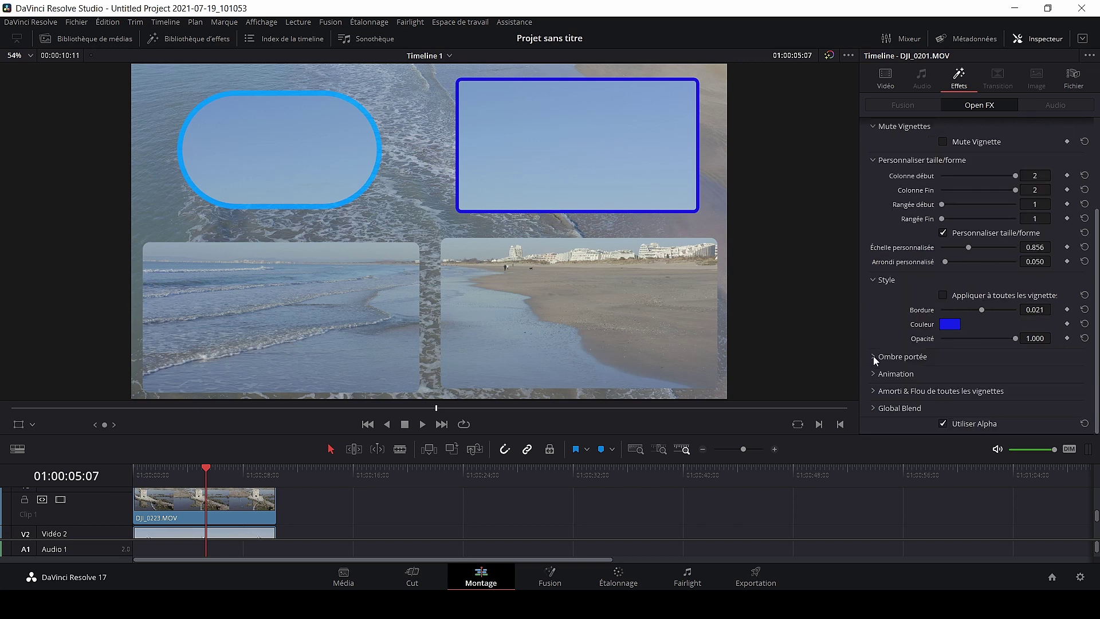
pyautogui.click(876, 357)
pyautogui.scroll(-2, 971, 347)
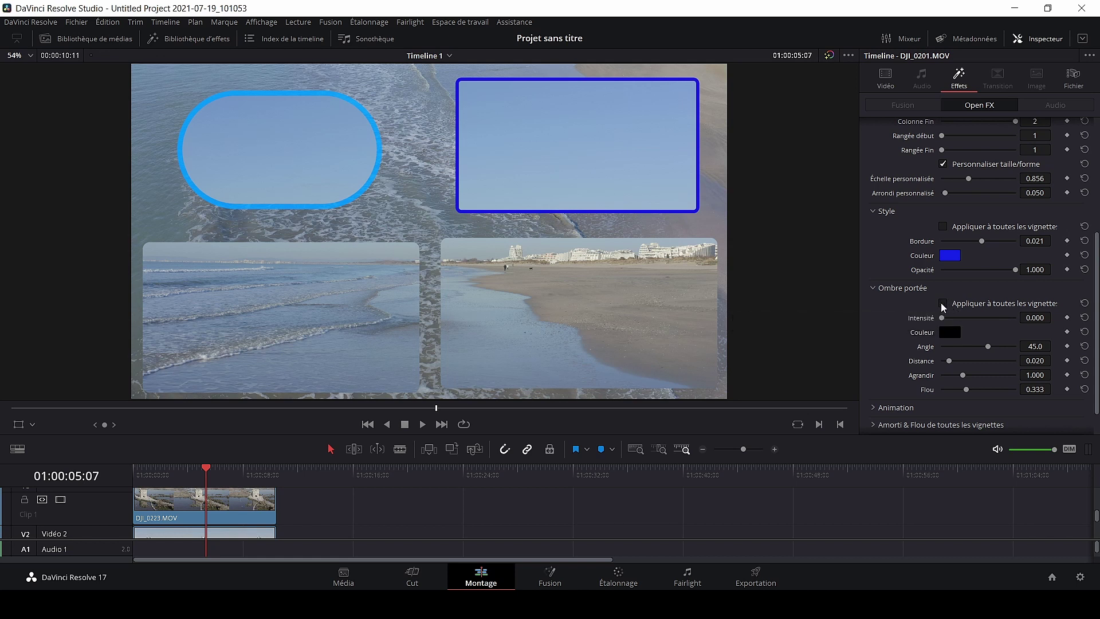
pyautogui.moveTo(943, 318); pyautogui.dragTo(986, 324)
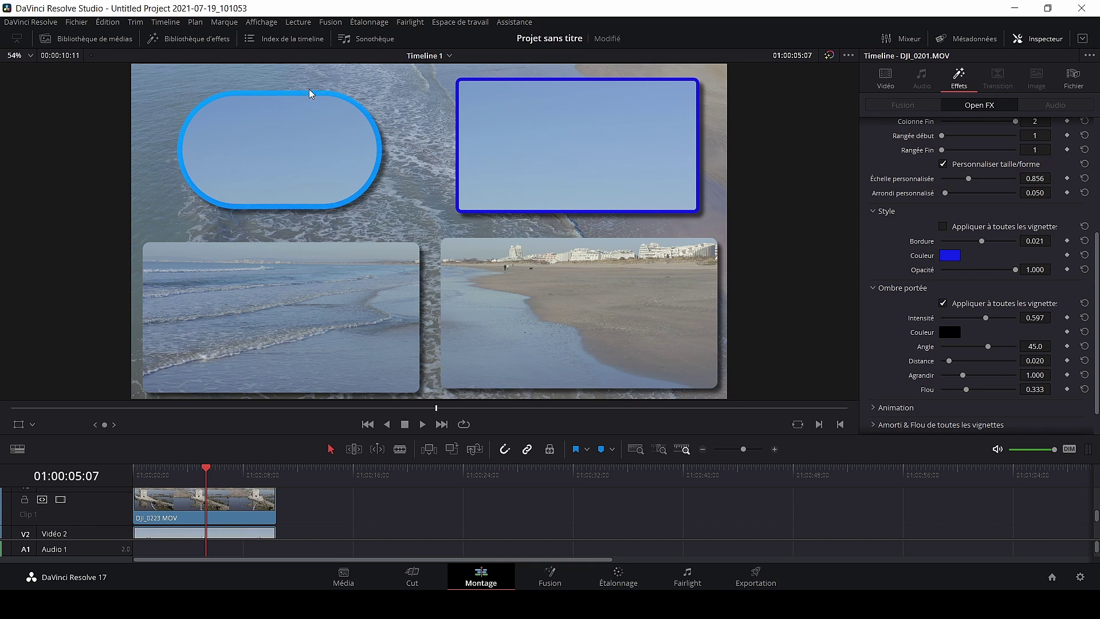
# Step: Hide the Inspector and switch to the single timeline viewer
pyautogui.scroll(-1, 787, 352)
pyautogui.scroll(-2, 894, 308)
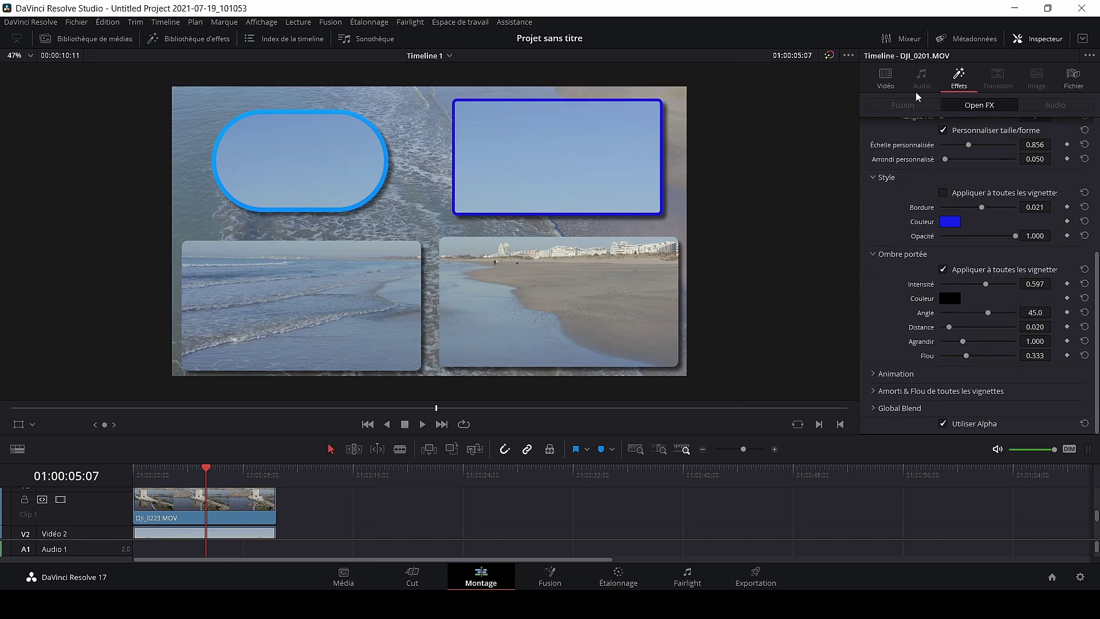
pyautogui.click(1039, 39)
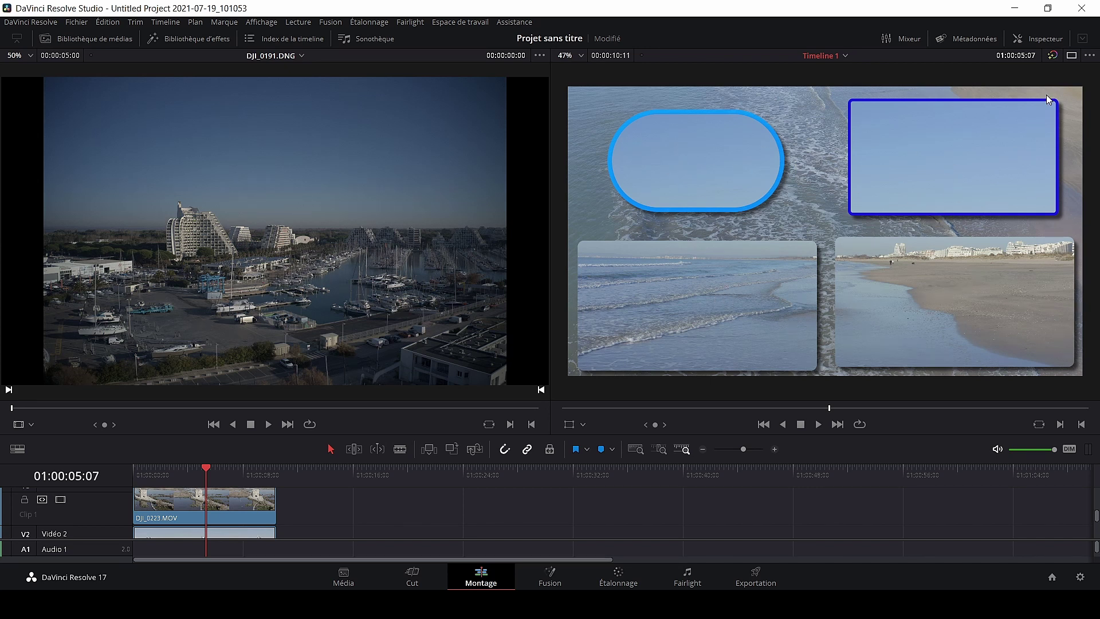
pyautogui.click(1071, 56)
pyautogui.scroll(-1, 366, 487)
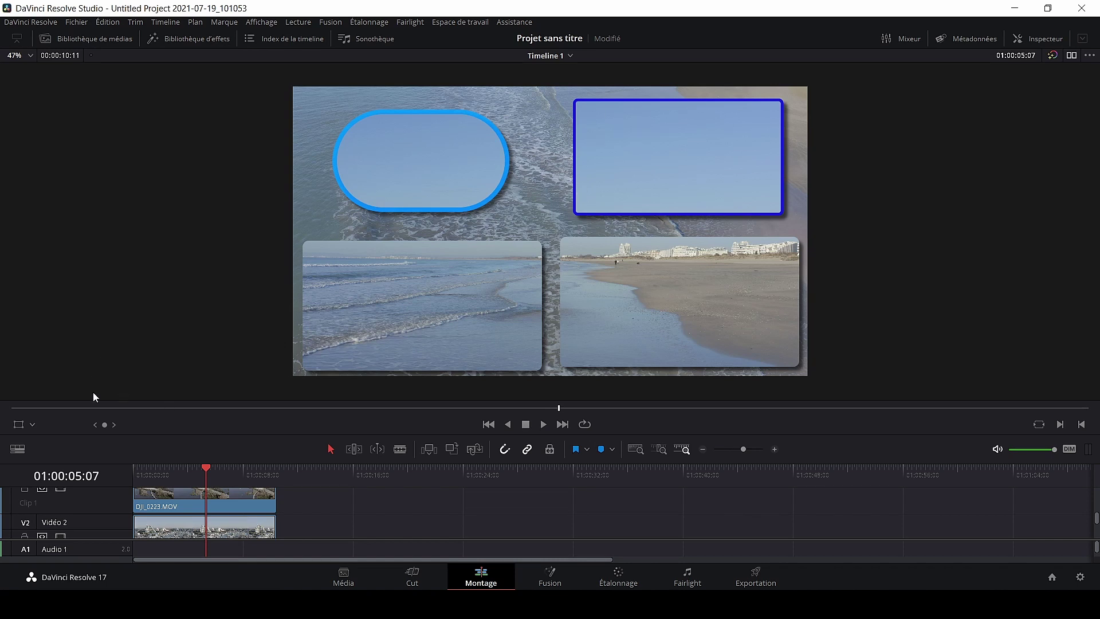
# Step: Show the viewer's Transform handles, then scale and move the Vidéo 4 clip DJI_0203.MOV to fill the collage's lower-right tile
pyautogui.click(23, 430)
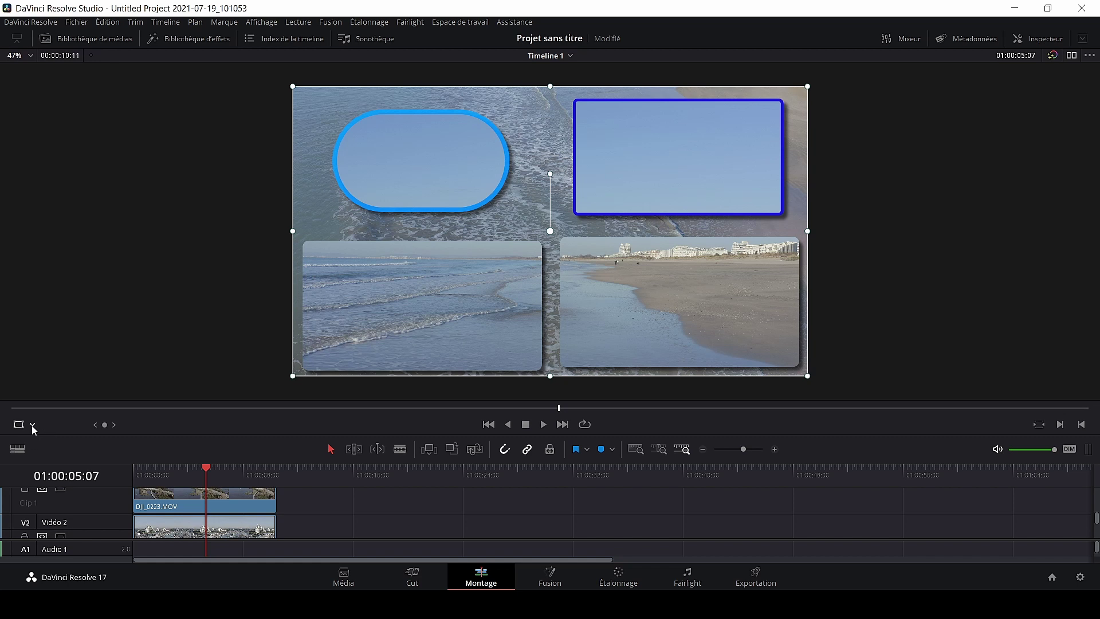
pyautogui.moveTo(225, 436); pyautogui.dragTo(223, 406)
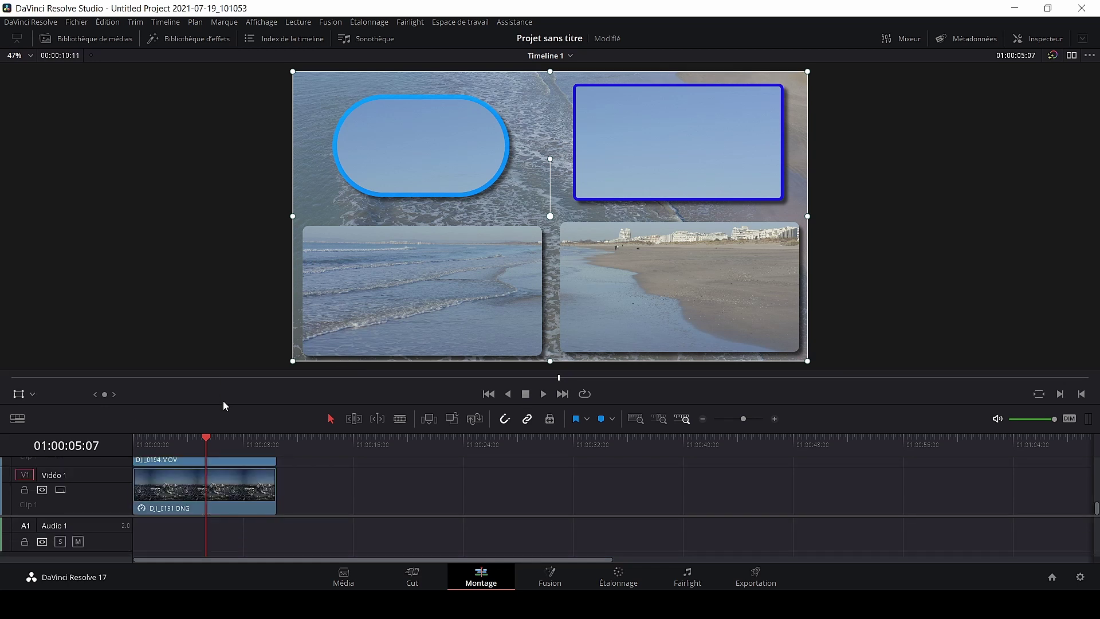
pyautogui.scroll(3, 191, 488)
pyautogui.click(165, 503)
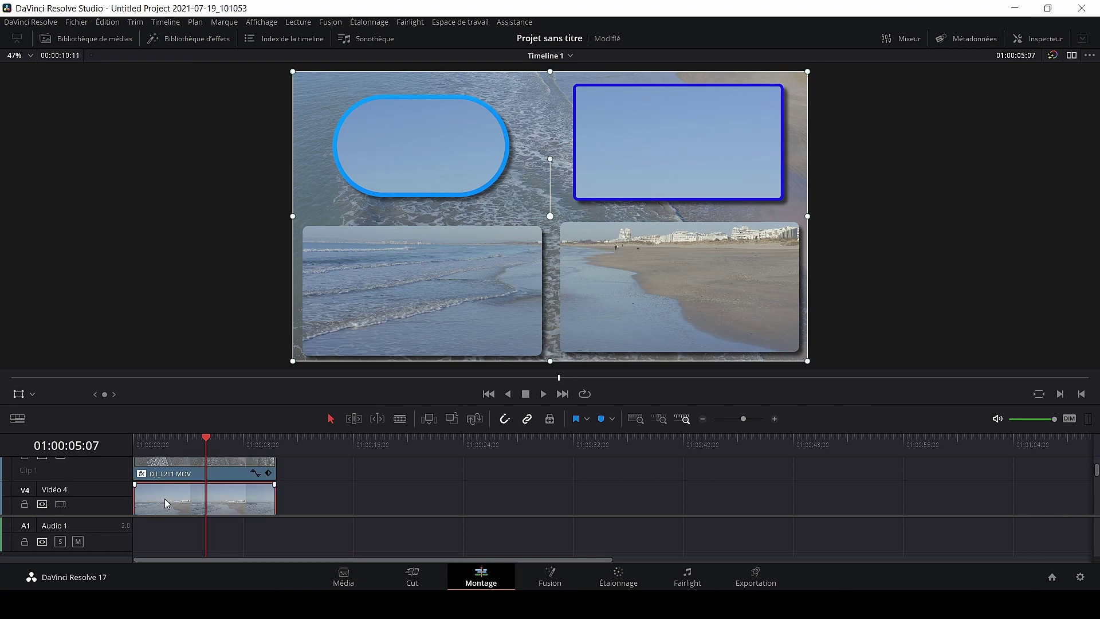
pyautogui.moveTo(293, 72); pyautogui.dragTo(433, 162)
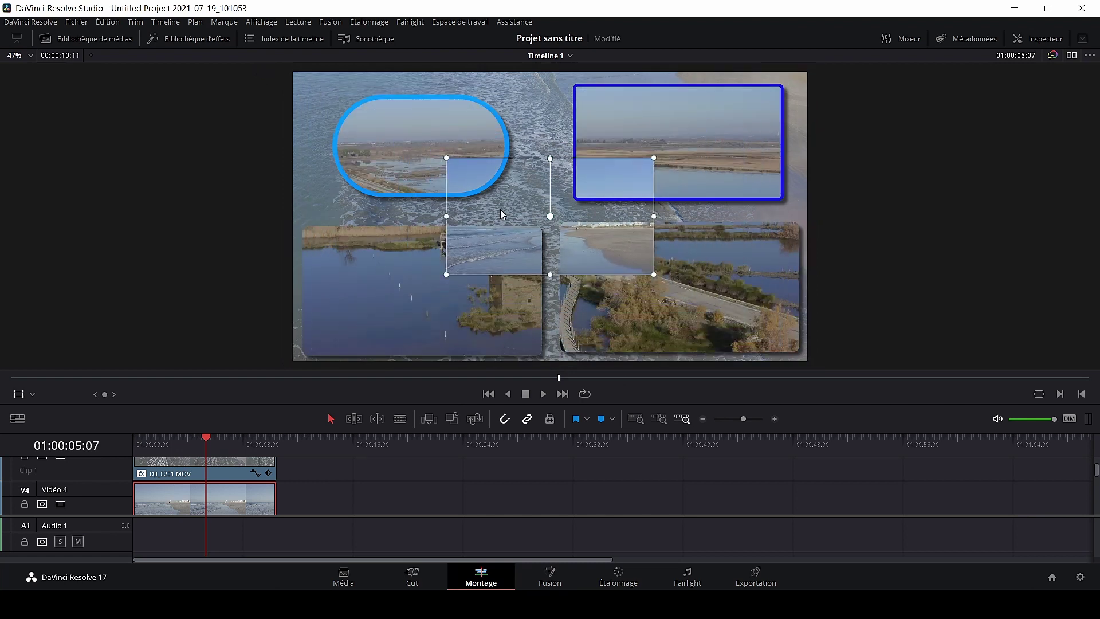
pyautogui.moveTo(515, 200); pyautogui.dragTo(630, 281)
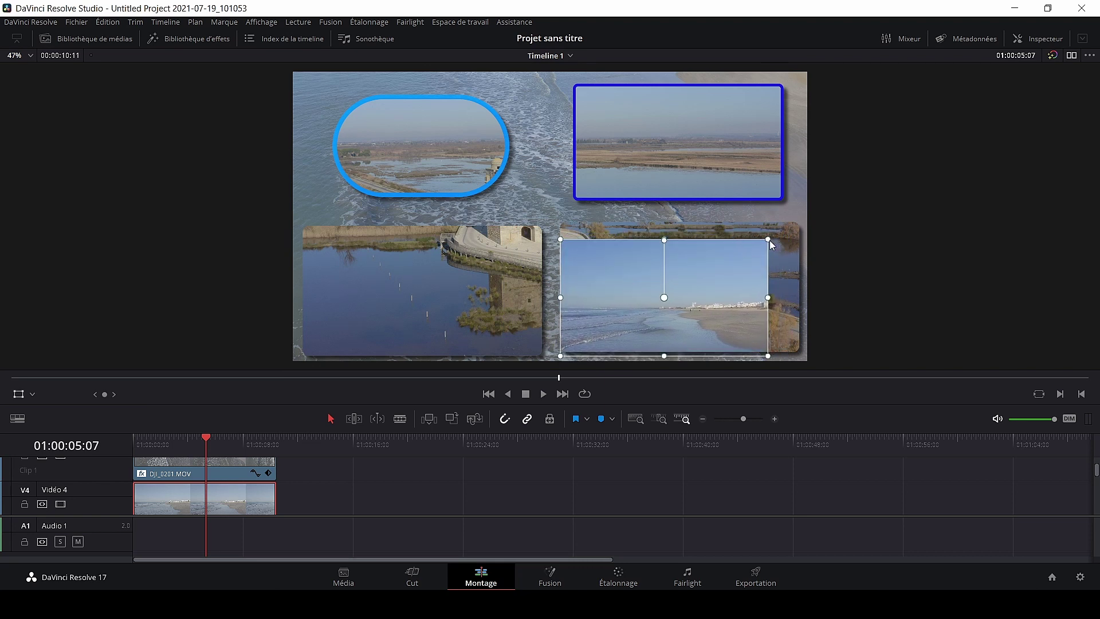
pyautogui.moveTo(769, 240); pyautogui.dragTo(815, 221)
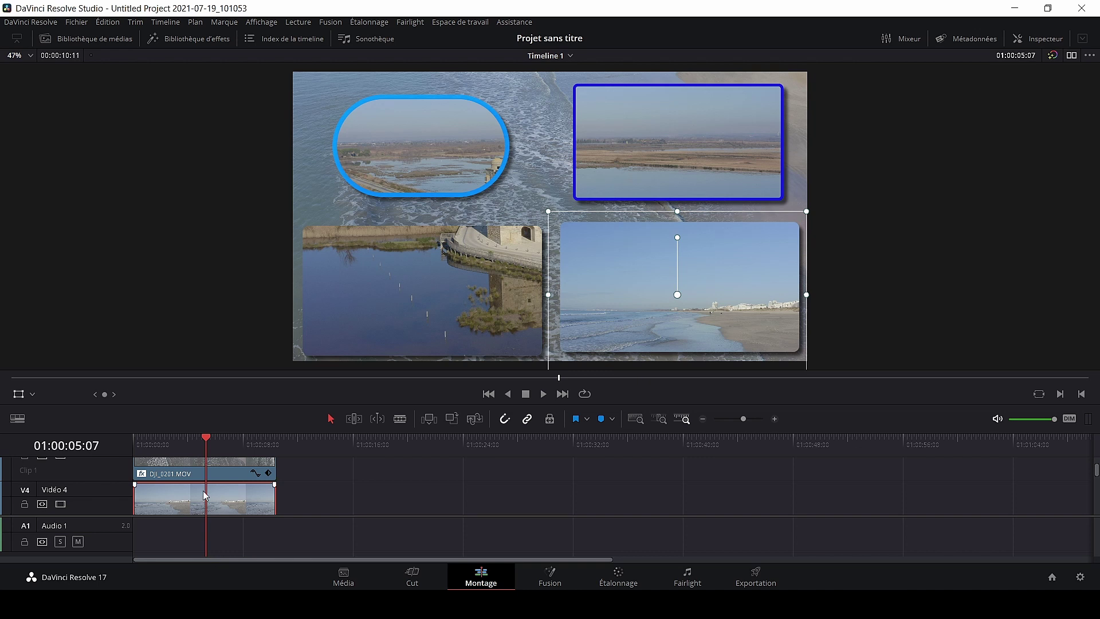
# Step: Scale and move the Vidéo 3 clip DJI_0223.MOV to fill the upper-right tile, and save the project
pyautogui.scroll(-4, 183, 477)
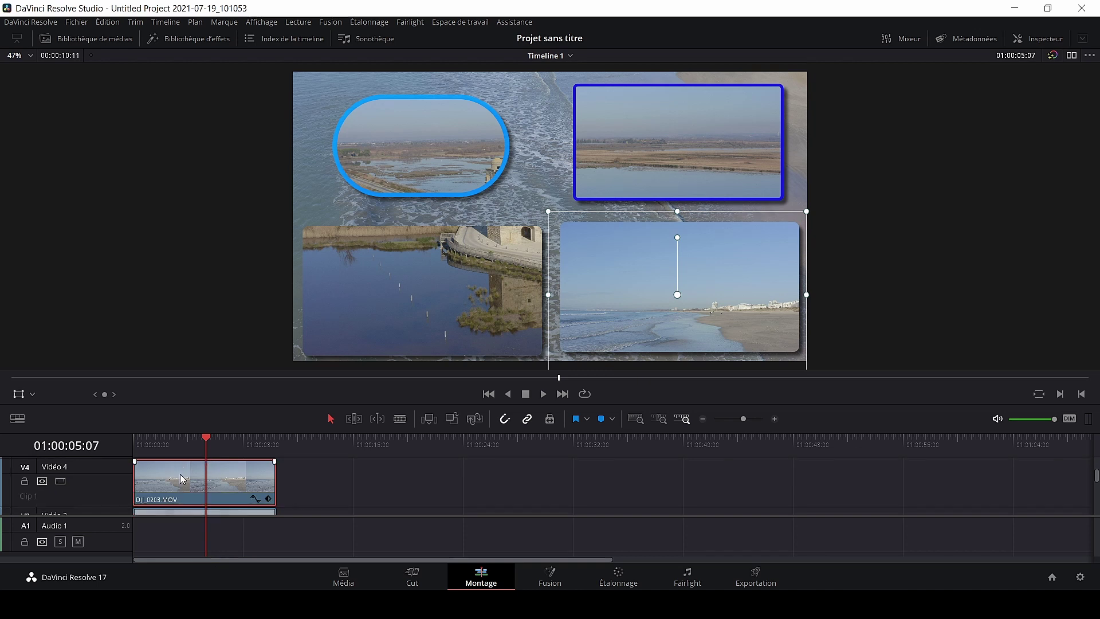
pyautogui.click(179, 506)
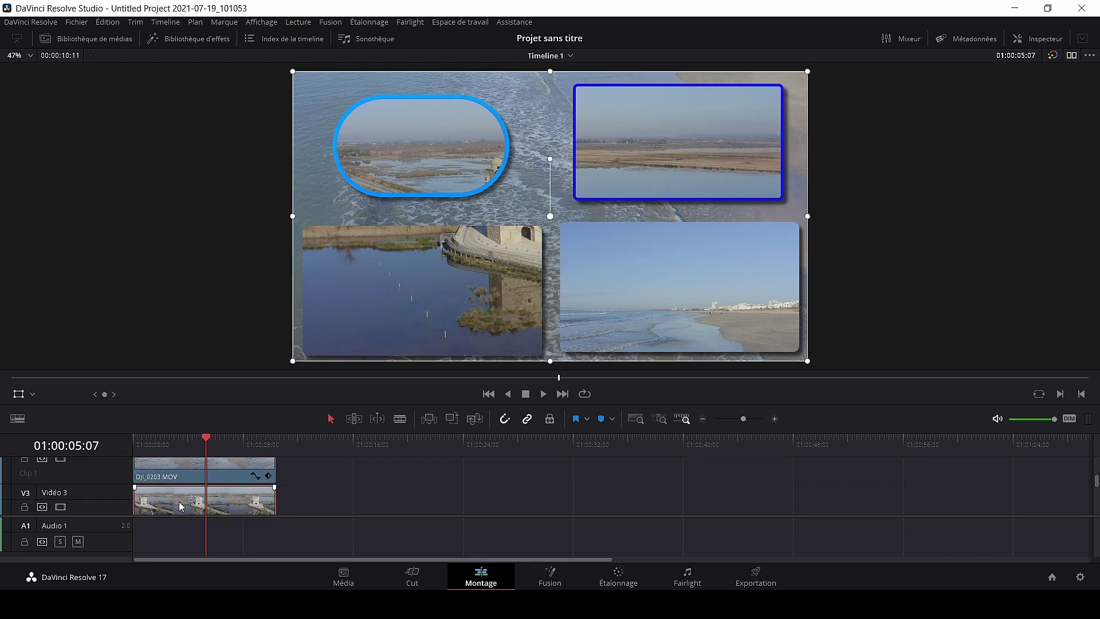
pyautogui.moveTo(807, 72); pyautogui.dragTo(682, 126)
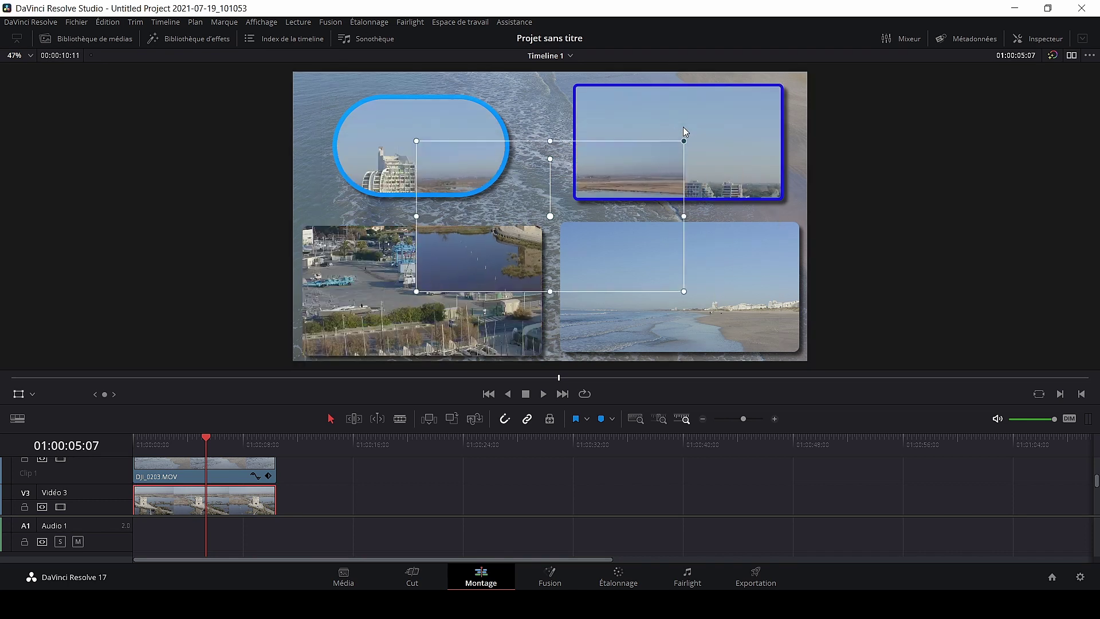
pyautogui.moveTo(558, 202); pyautogui.dragTo(690, 132)
pyautogui.hotkey('ctrl', 's')
# Step: Scale down the Vidéo 2 clip DJI_0194.MOV and position it in the lower-left tile
pyautogui.scroll(-3, 235, 503)
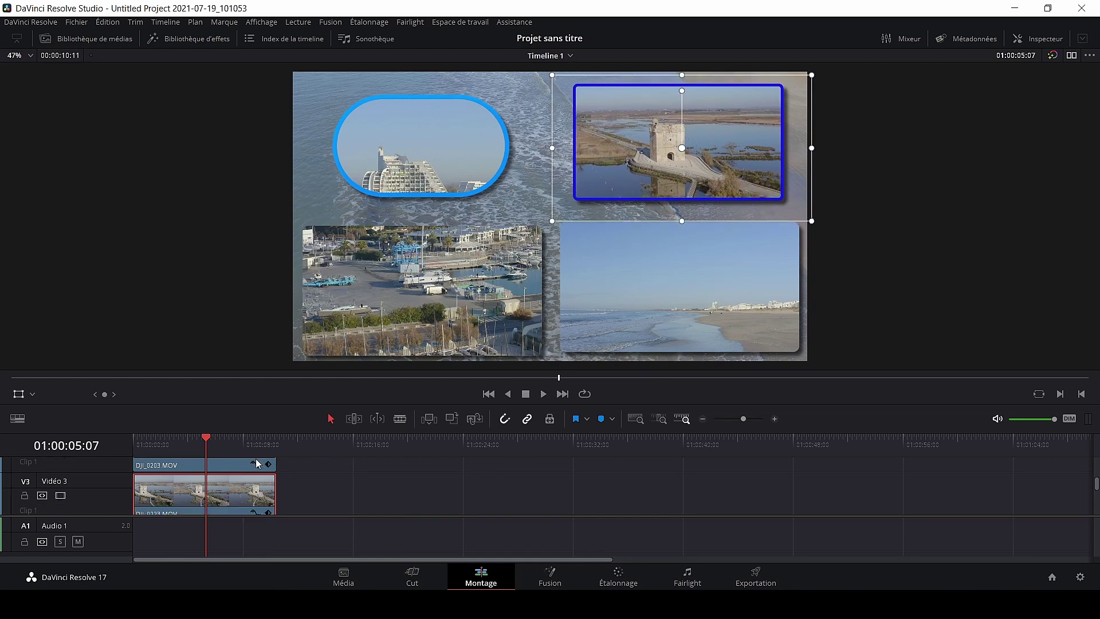
pyautogui.click(229, 503)
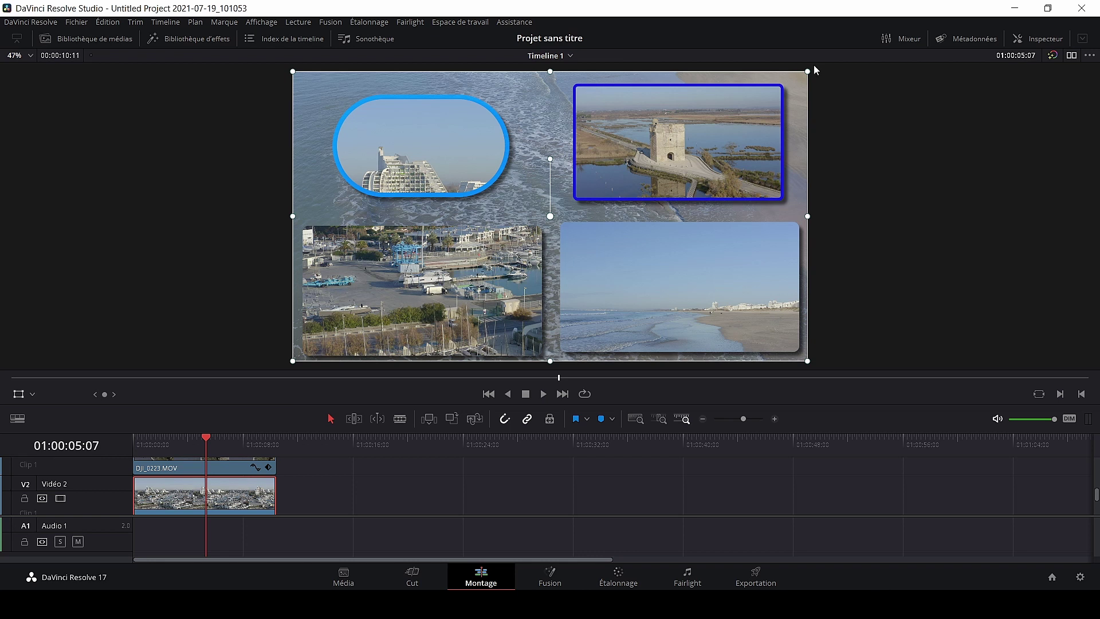
pyautogui.moveTo(807, 72); pyautogui.dragTo(692, 135)
pyautogui.moveTo(581, 202); pyautogui.dragTo(461, 274)
# Step: Scale down the Vidéo 1 clip DJI_0191.DNG and position it in the rounded upper-left tile
pyautogui.scroll(-2, 189, 490)
pyautogui.click(186, 492)
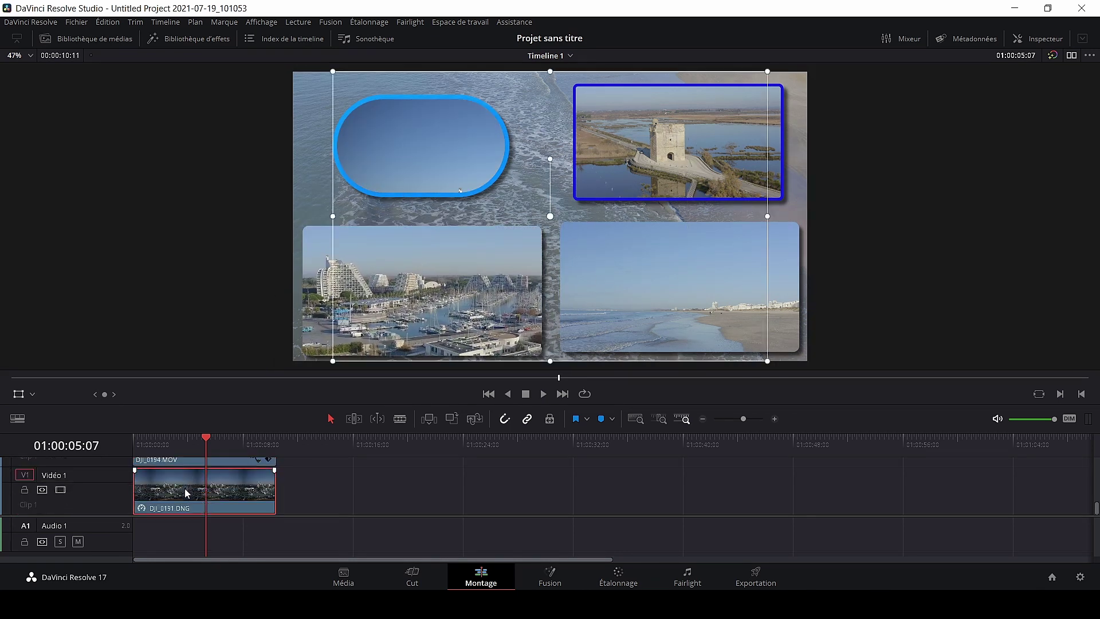
pyautogui.moveTo(768, 361); pyautogui.dragTo(660, 290)
pyautogui.moveTo(613, 254); pyautogui.dragTo(471, 178)
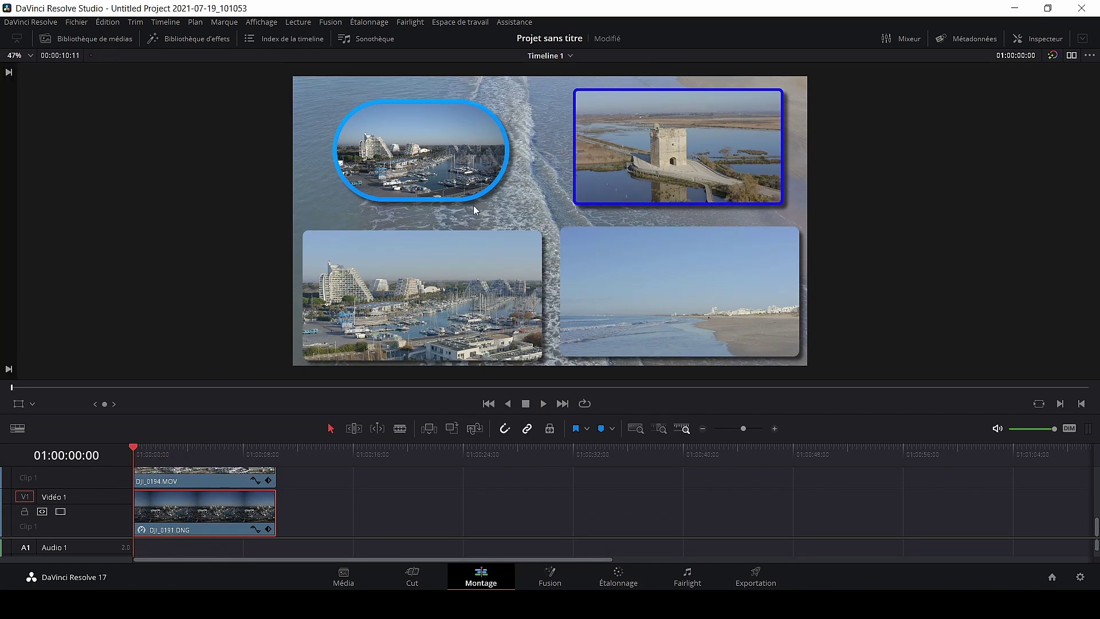
# Step: Enlarge the timeline area and add a Couleur opaque generator on a new Vidéo 6 track beyond the end of the stacked clips
pyautogui.scroll(3, 330, 487)
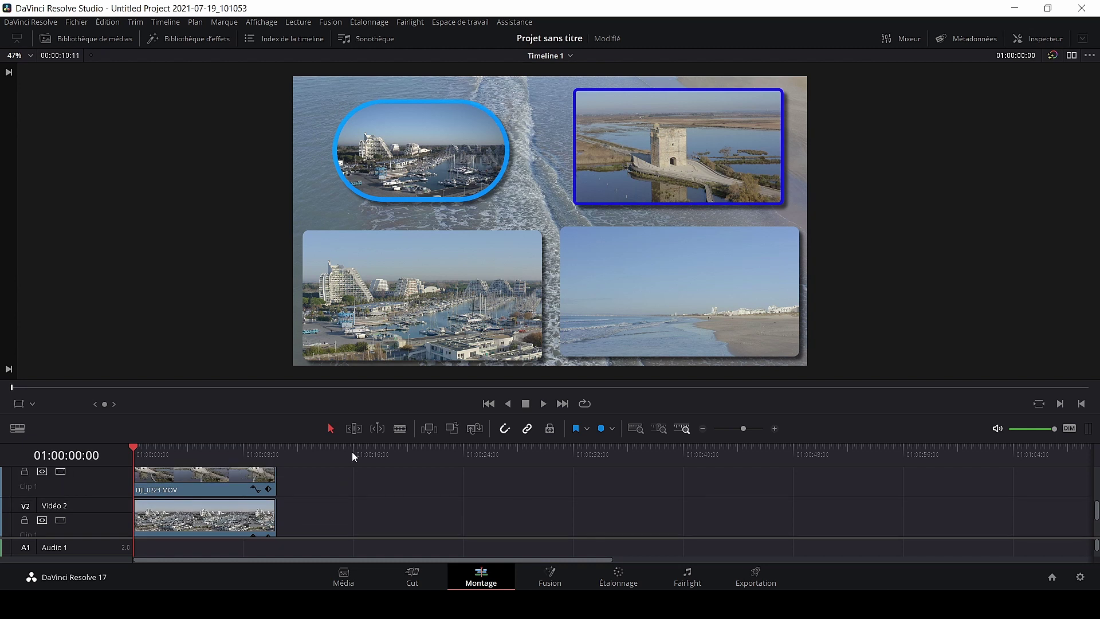
pyautogui.moveTo(375, 413); pyautogui.dragTo(375, 285)
pyautogui.scroll(4, 365, 425)
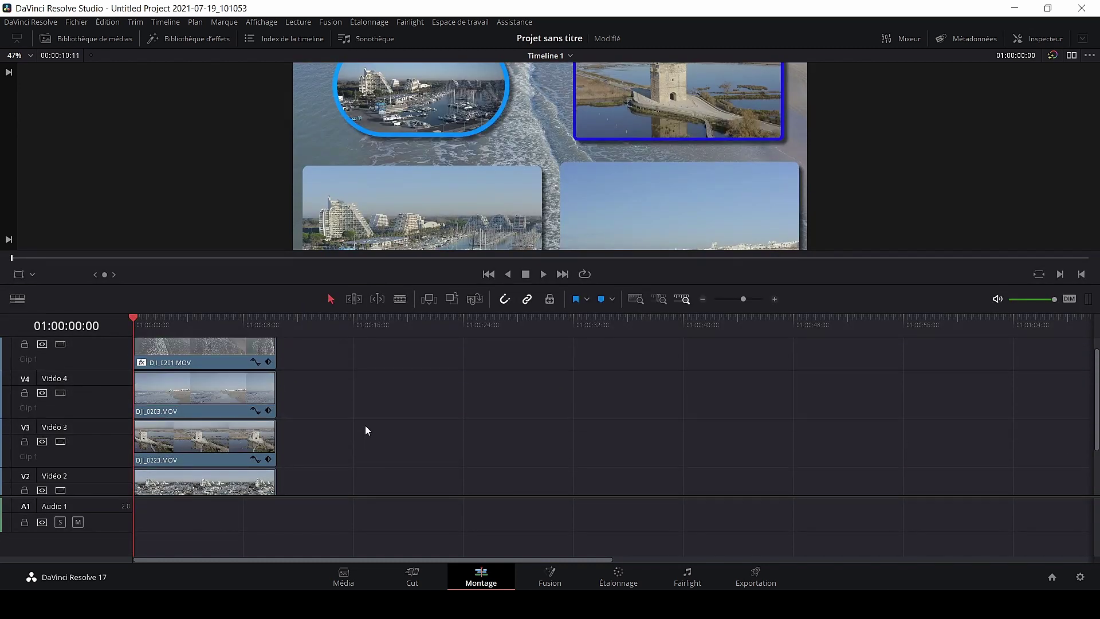
pyautogui.click(170, 41)
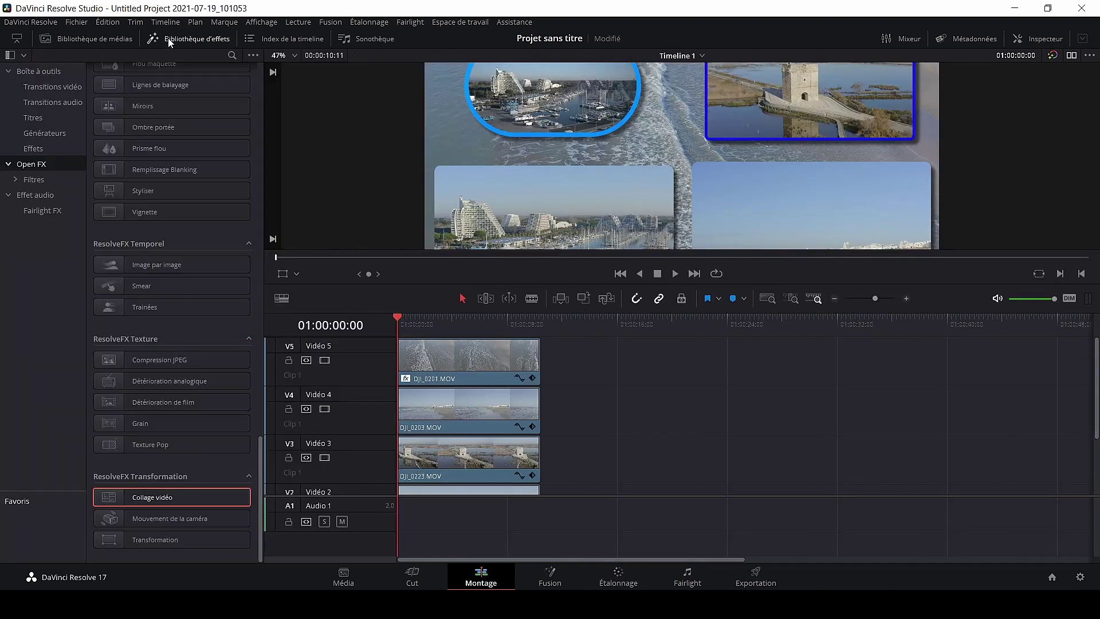
pyautogui.click(50, 133)
pyautogui.moveTo(182, 161); pyautogui.dragTo(598, 373)
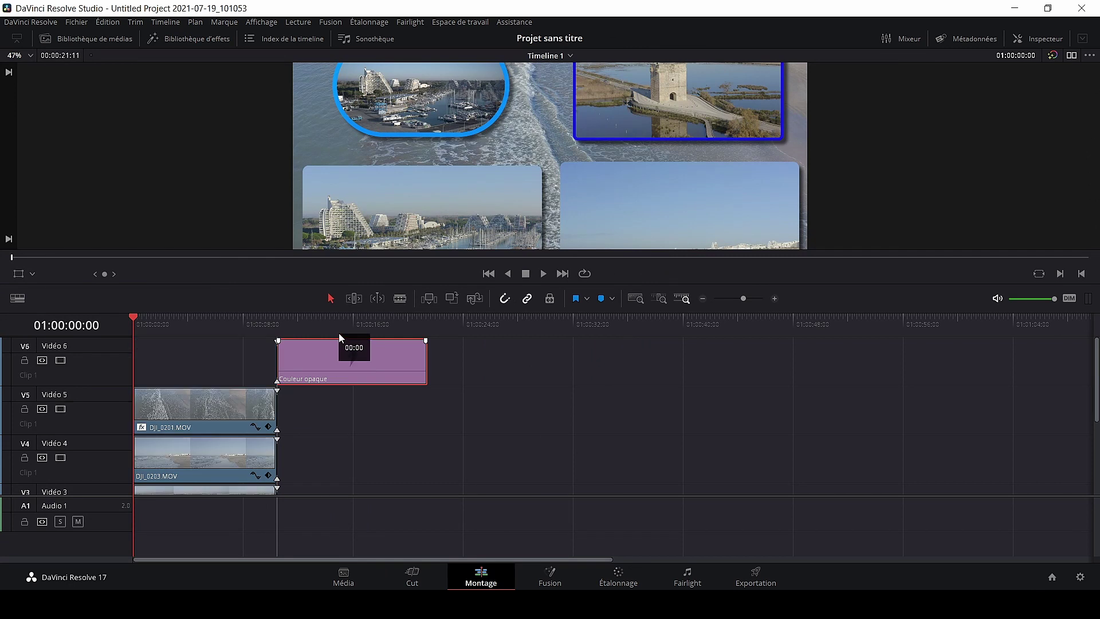
# Step: Move the Couleur opaque generator to the start of Vidéo 6 and trim its end to match the stacked clips
pyautogui.moveTo(315, 341); pyautogui.dragTo(174, 352)
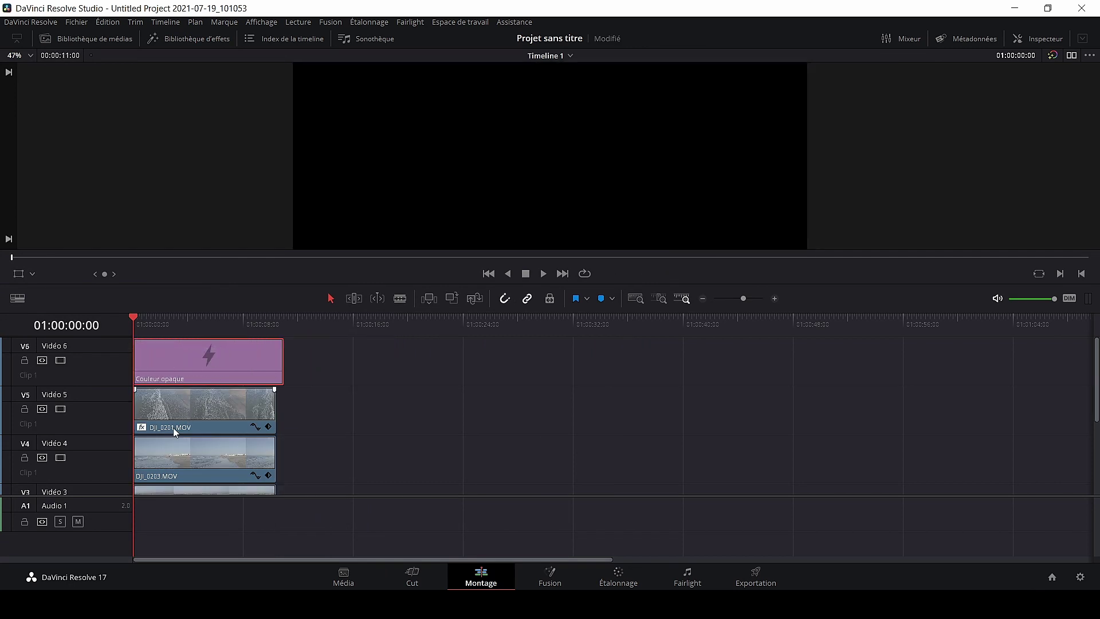
pyautogui.moveTo(281, 367); pyautogui.dragTo(269, 370)
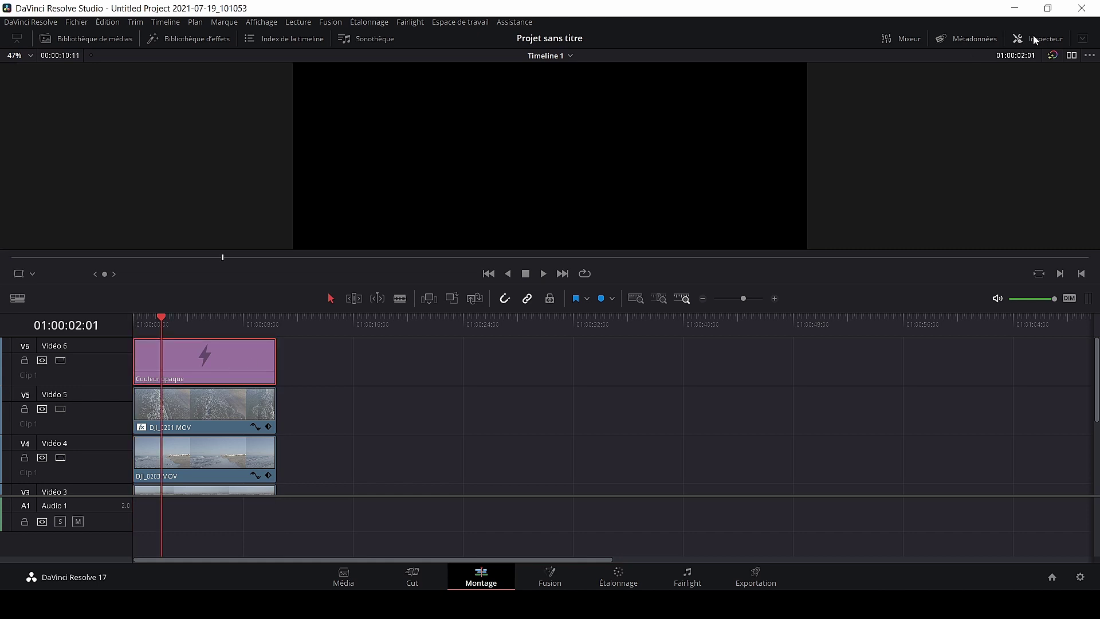
# Step: Change the Couleur opaque generator's colour to white (#ffffff)
pyautogui.click(1033, 37)
pyautogui.click(950, 144)
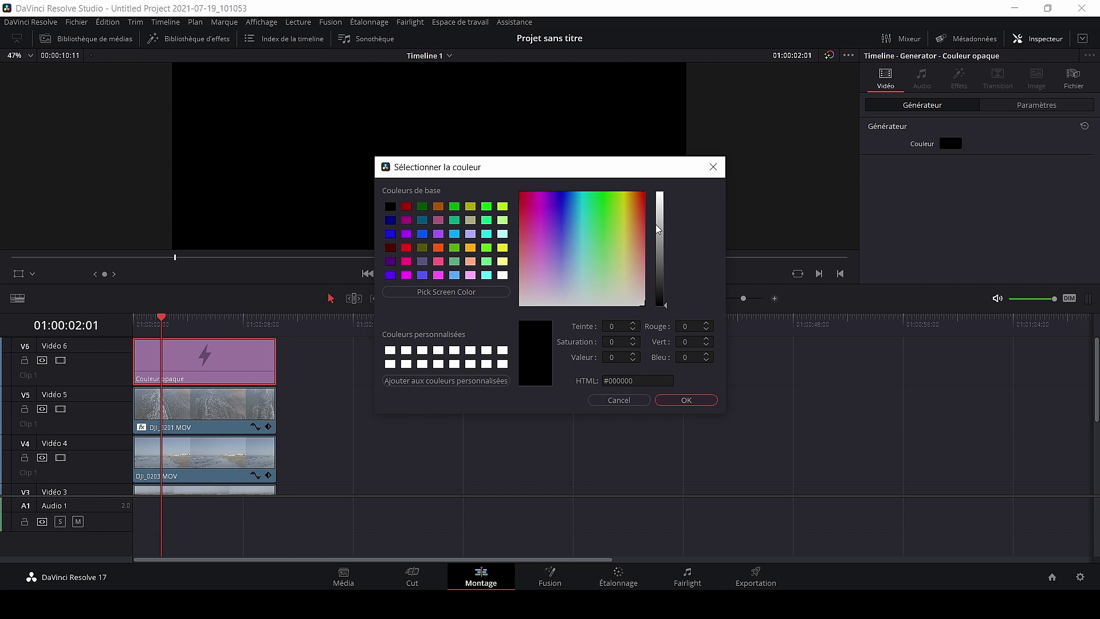
pyautogui.moveTo(664, 207); pyautogui.dragTo(662, 184)
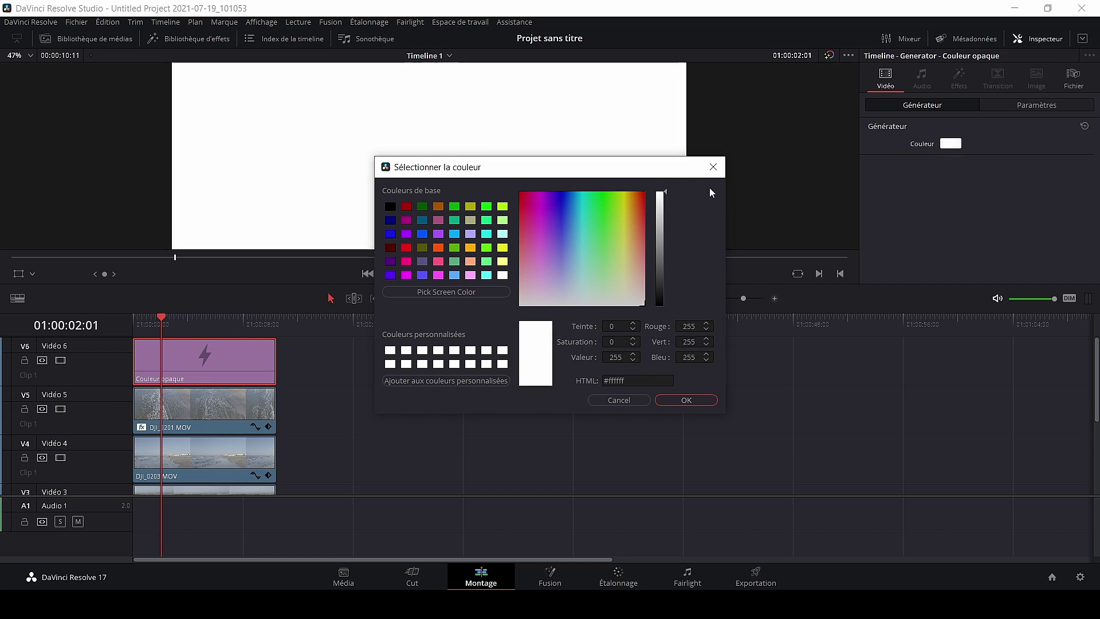
pyautogui.click(687, 400)
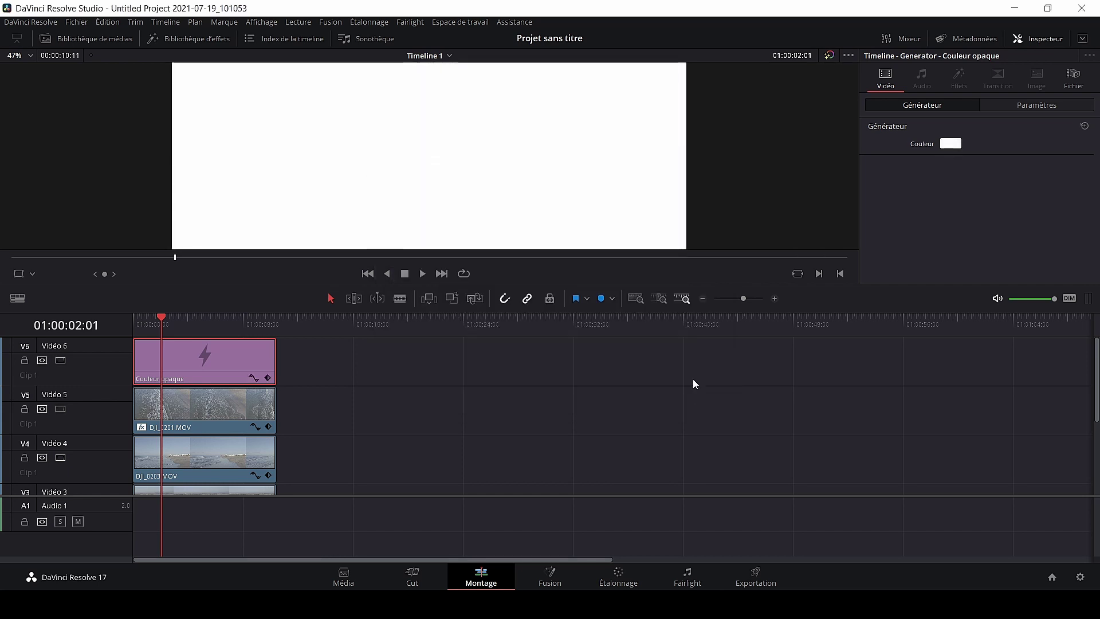
# Step: Try to apply the Collage vidéo effect directly to the Couleur opaque generator on Vidéo 6
pyautogui.click(173, 41)
pyautogui.click(35, 118)
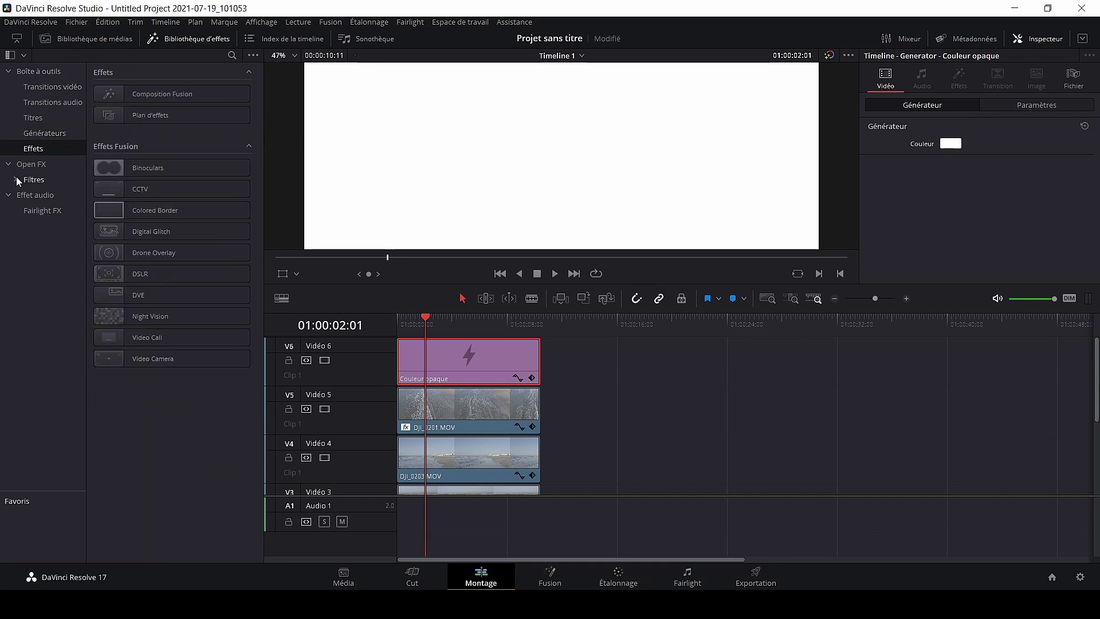
pyautogui.click(31, 164)
pyautogui.scroll(-10, 132, 249)
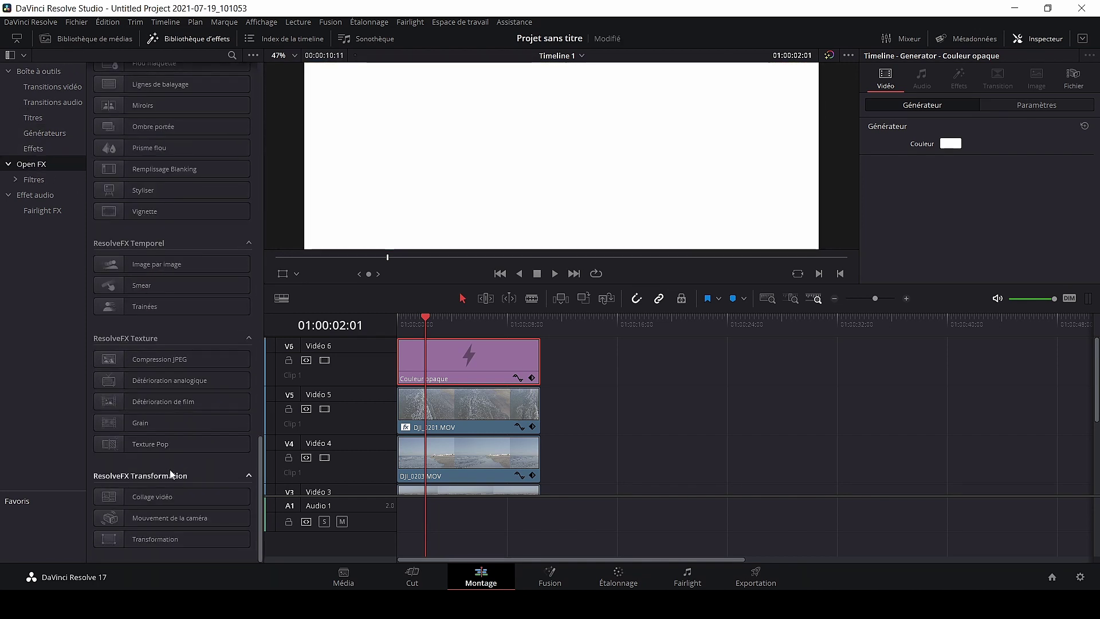
pyautogui.moveTo(173, 498); pyautogui.dragTo(489, 366)
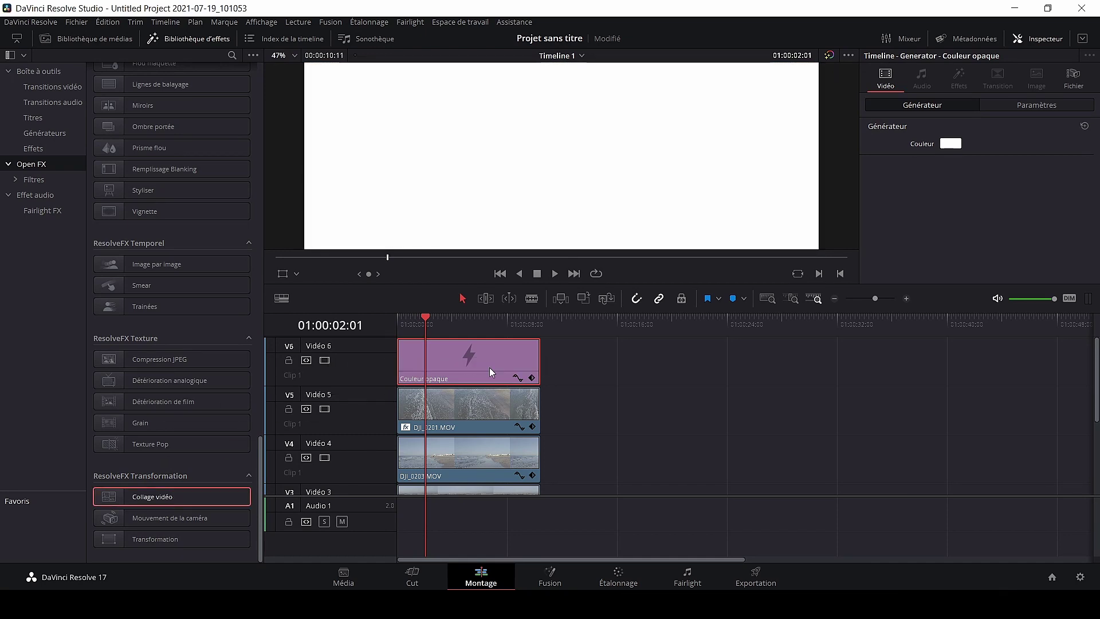
pyautogui.moveTo(244, 495); pyautogui.dragTo(487, 366)
# Step: Convert the Couleur opaque generator into a new compound clip, keeping the default name and start timecode
pyautogui.rightClick(475, 354)
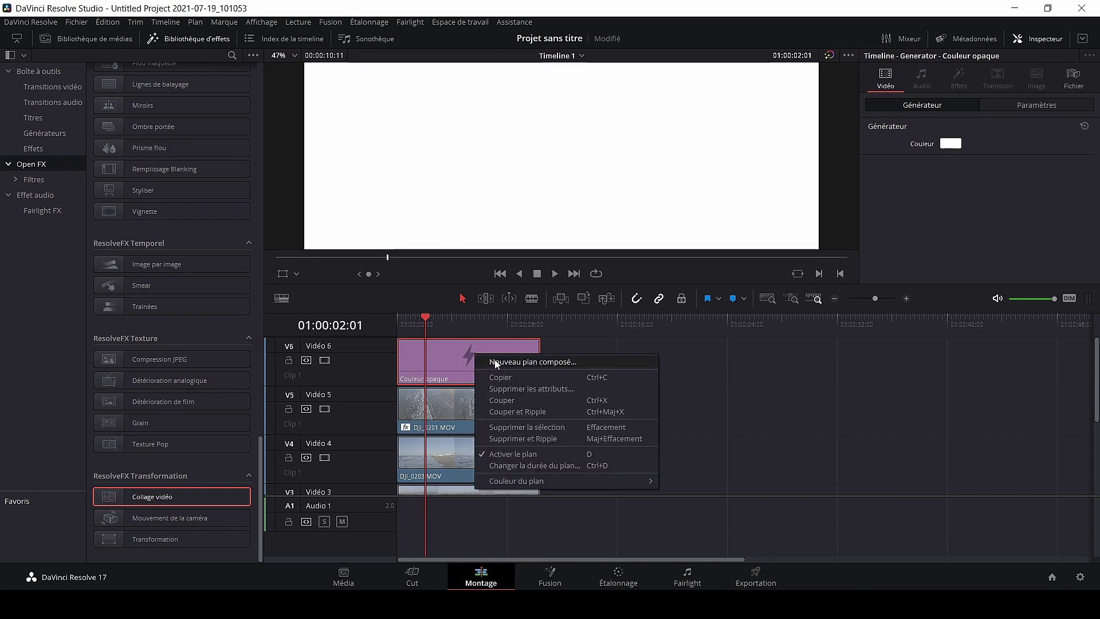
pyautogui.click(512, 360)
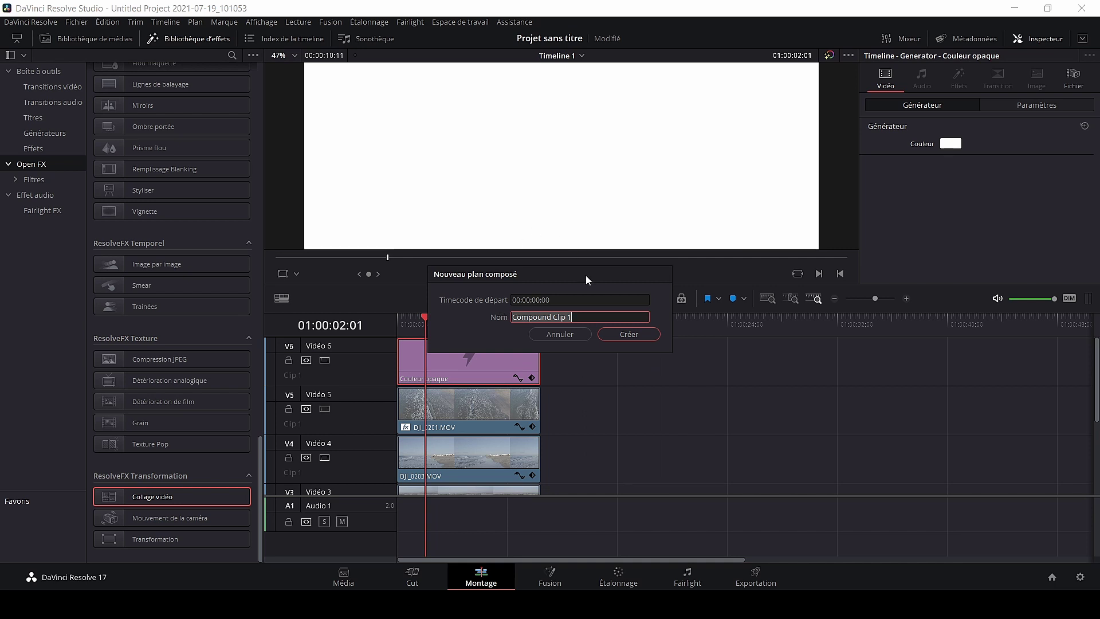
pyautogui.click(644, 336)
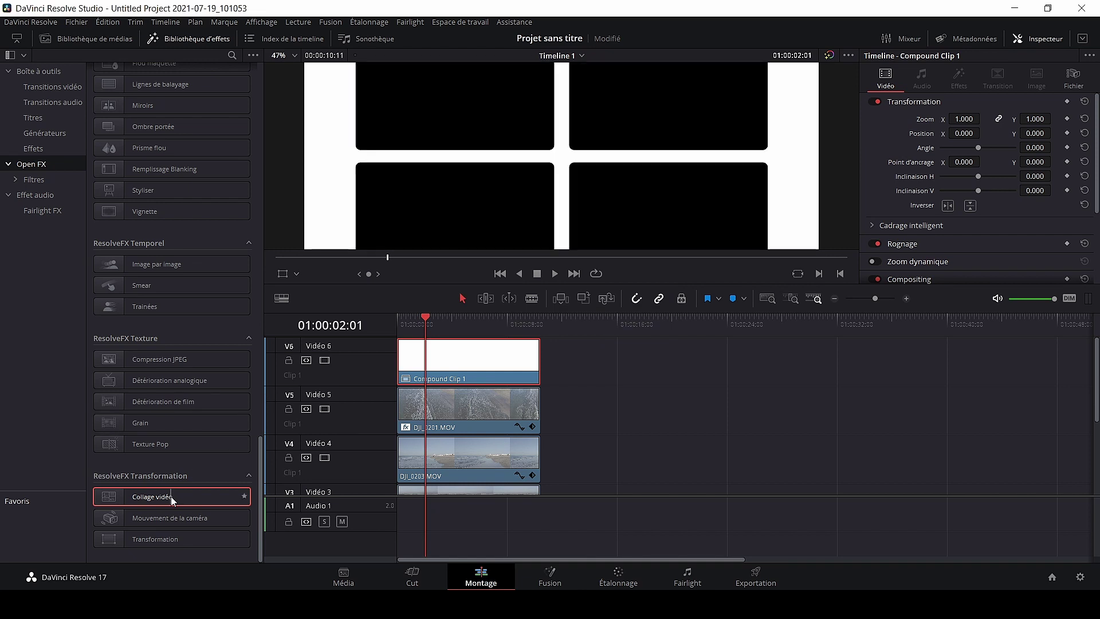
# Step: Apply the Collage vidéo effect to the compound clip, close the effects library and enlarge the viewer area
pyautogui.moveTo(170, 496); pyautogui.dragTo(462, 364)
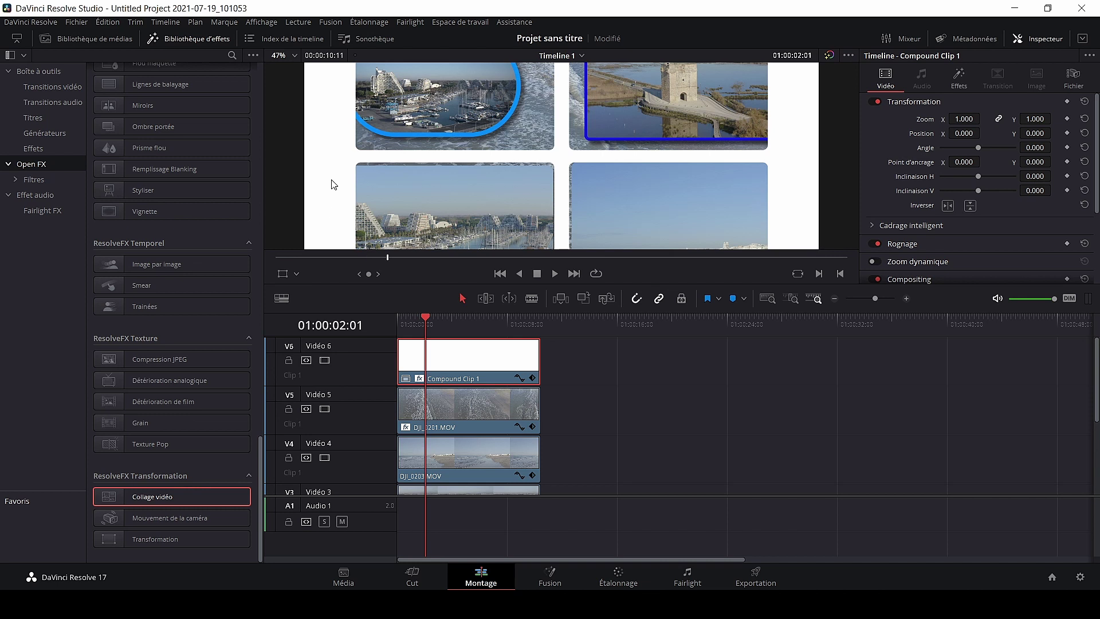
pyautogui.click(196, 39)
pyautogui.moveTo(370, 281); pyautogui.dragTo(366, 348)
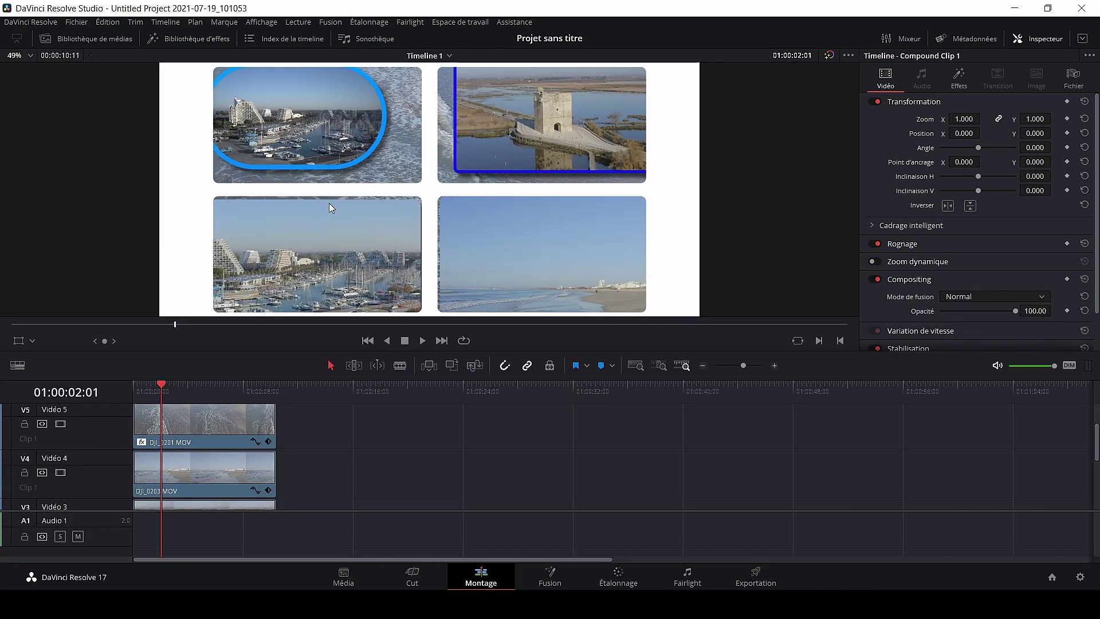
pyautogui.scroll(1, 196, 480)
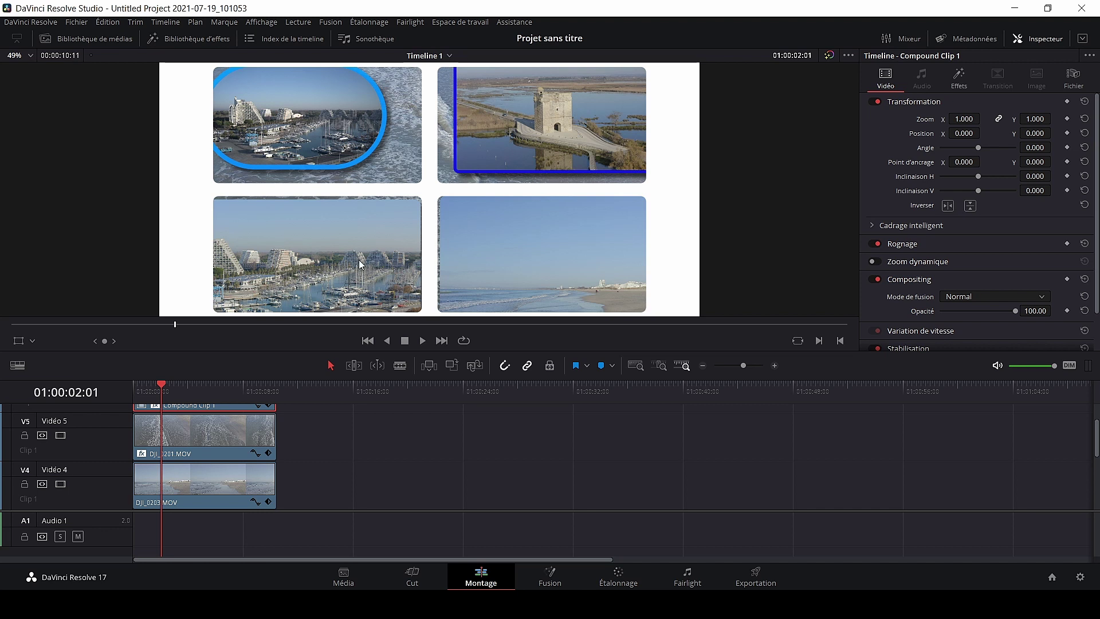
pyautogui.scroll(2, 211, 450)
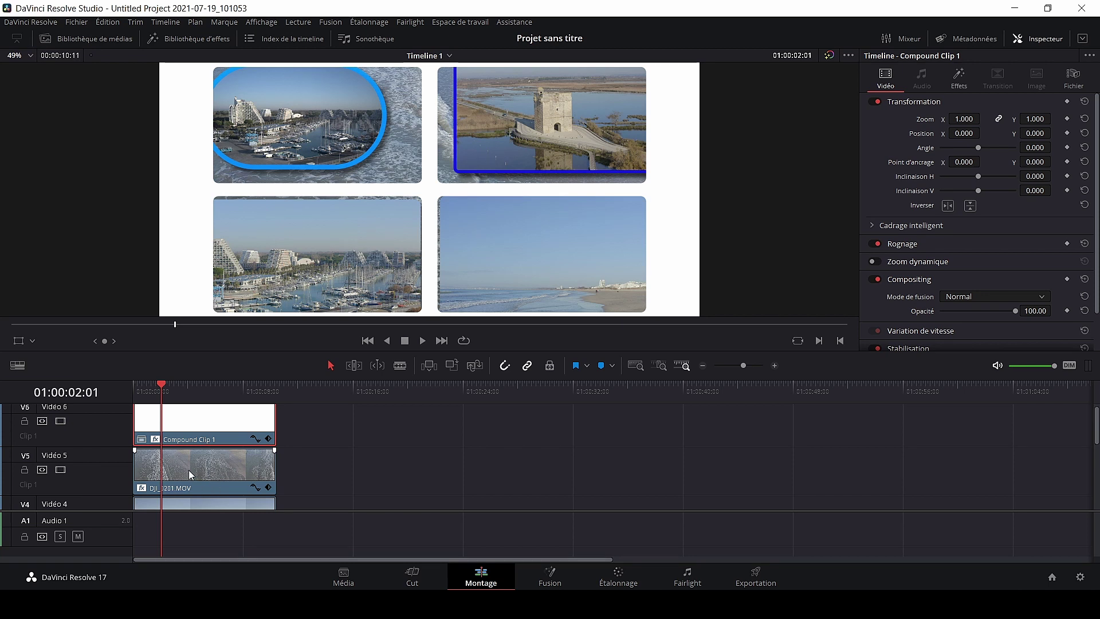
# Step: Turn the Vidéo 6 track off and on to compare its collage with the styled one on Vidéo 5
pyautogui.click(204, 466)
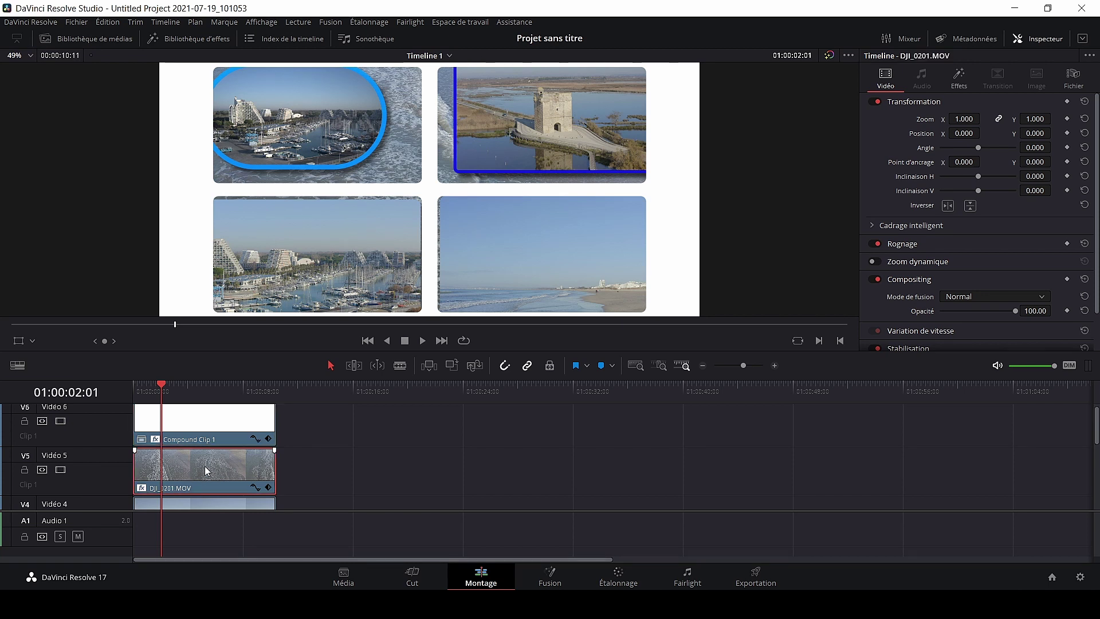
pyautogui.click(60, 421)
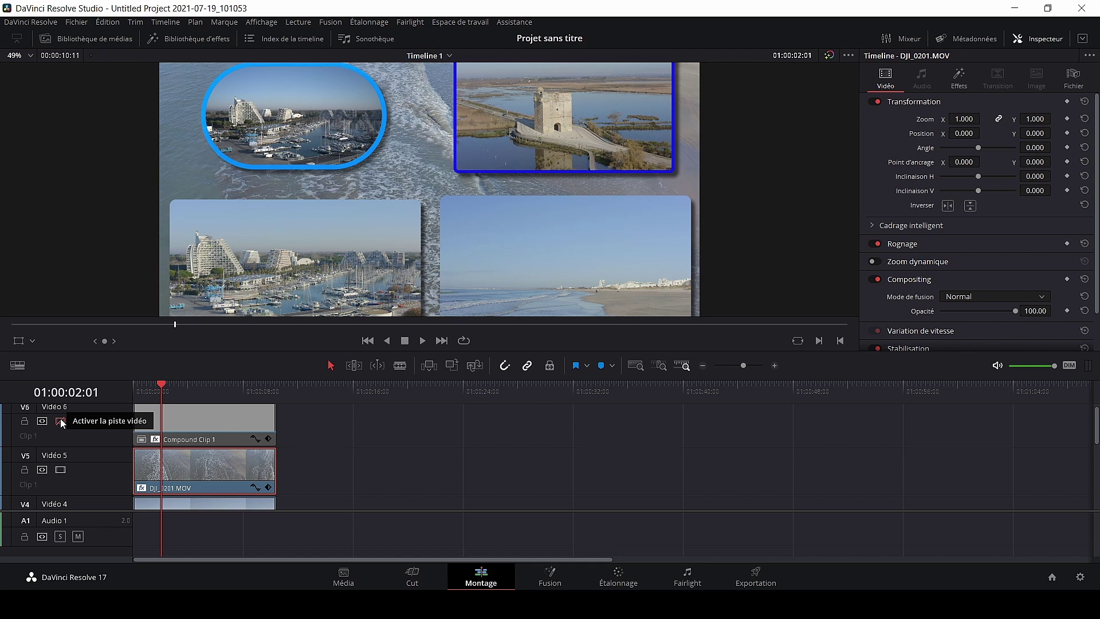
pyautogui.click(60, 421)
pyautogui.click(60, 421)
pyautogui.click(60, 421)
# Step: Remove the newly applied Collage vidéo effect from the compound clip
pyautogui.click(204, 427)
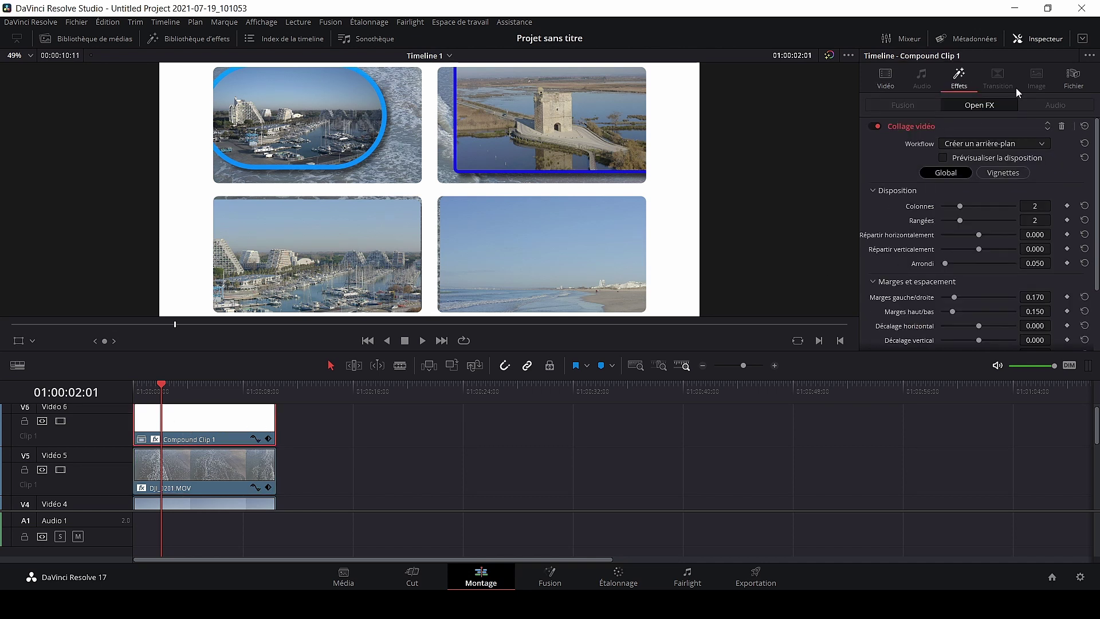
pyautogui.click(1062, 125)
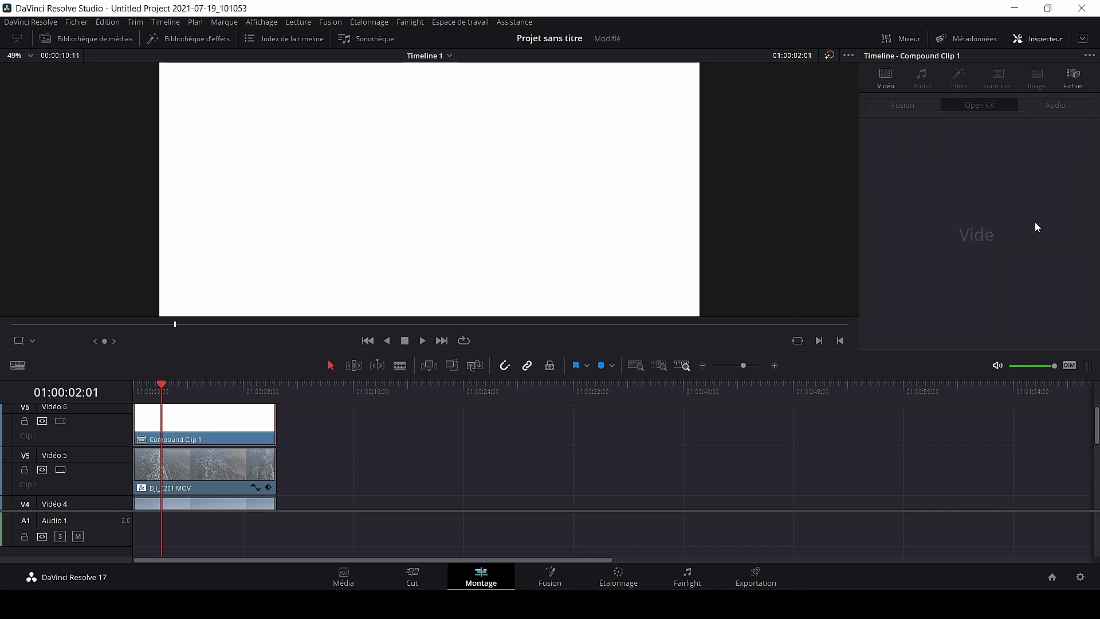
# Step: Copy DJI_0201.MOV on Vidéo 5 and paste only its Plug-ins attribute onto the compound clip on Vidéo 6
pyautogui.click(205, 476)
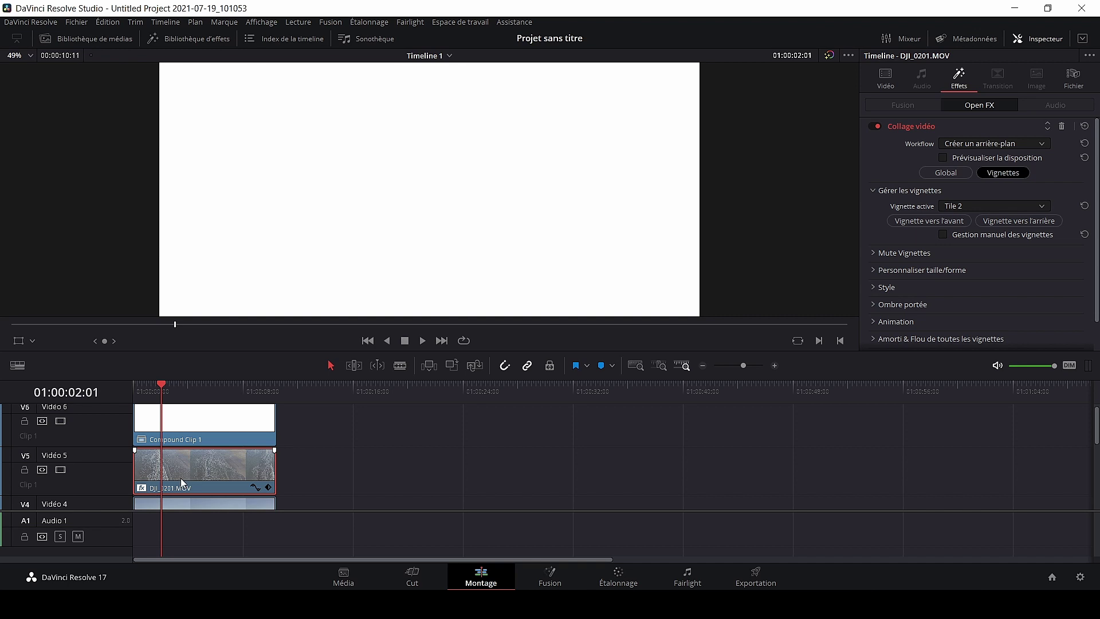
pyautogui.rightClick(198, 462)
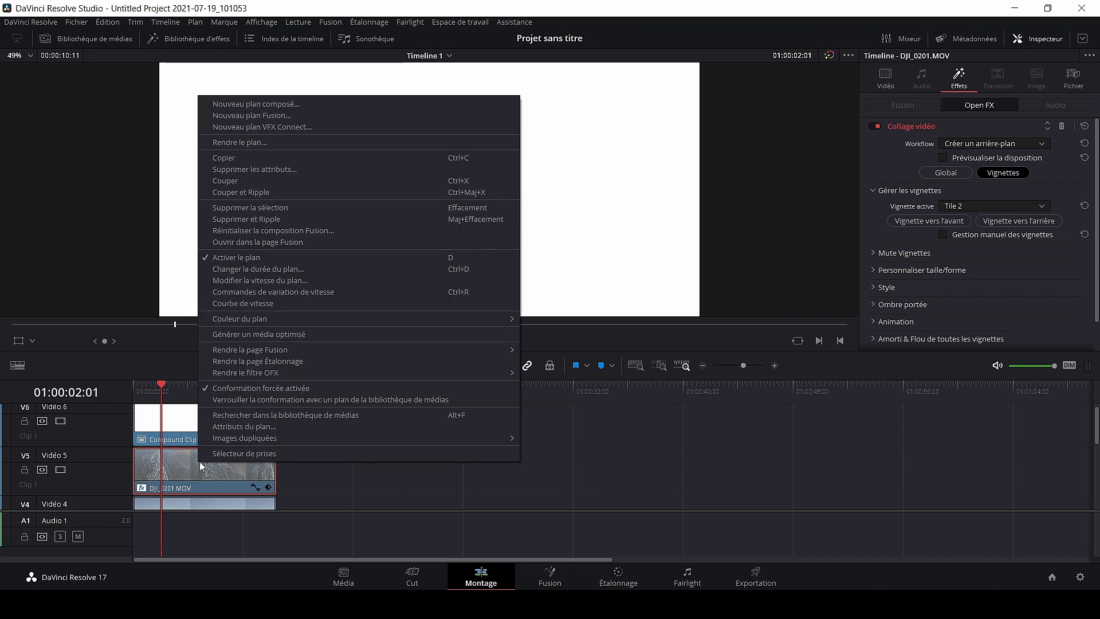
pyautogui.click(256, 156)
pyautogui.click(227, 422)
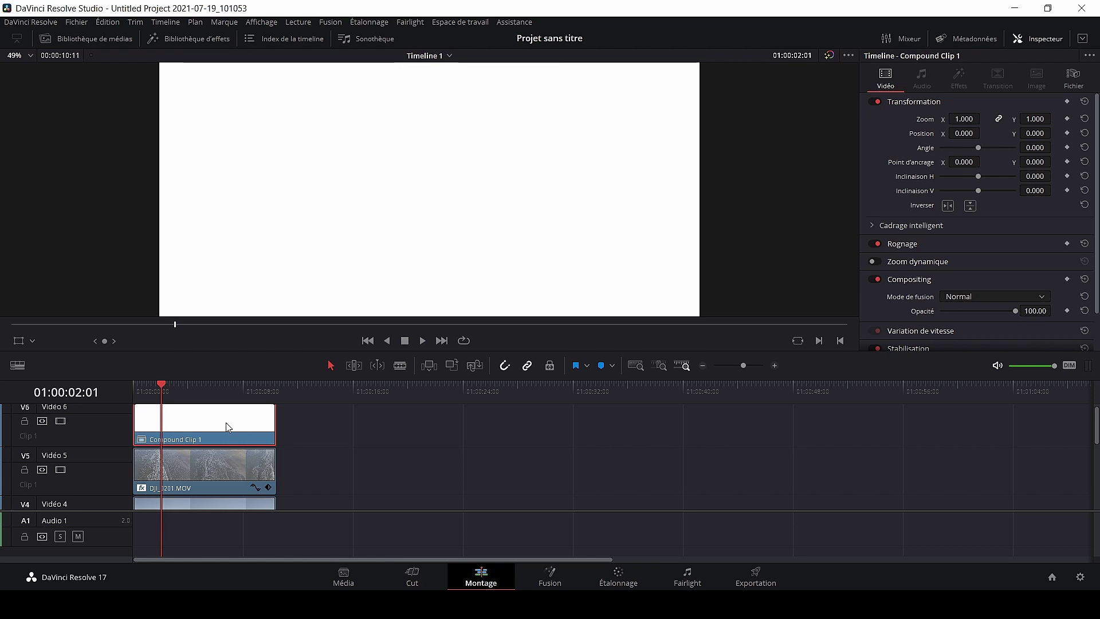
pyautogui.rightClick(227, 425)
pyautogui.click(342, 146)
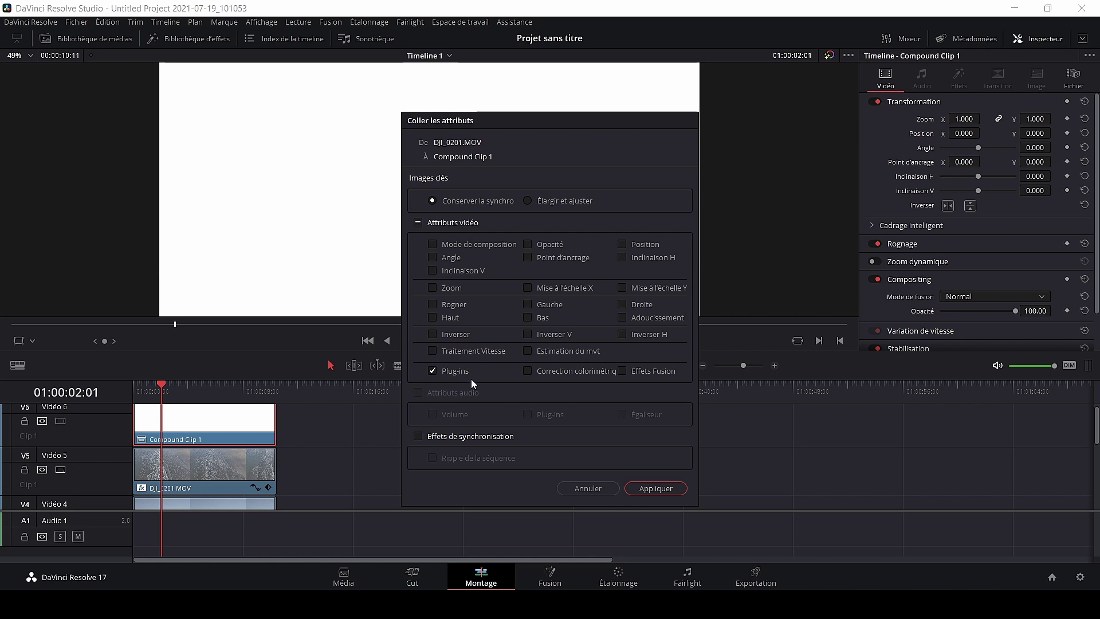
pyautogui.click(665, 487)
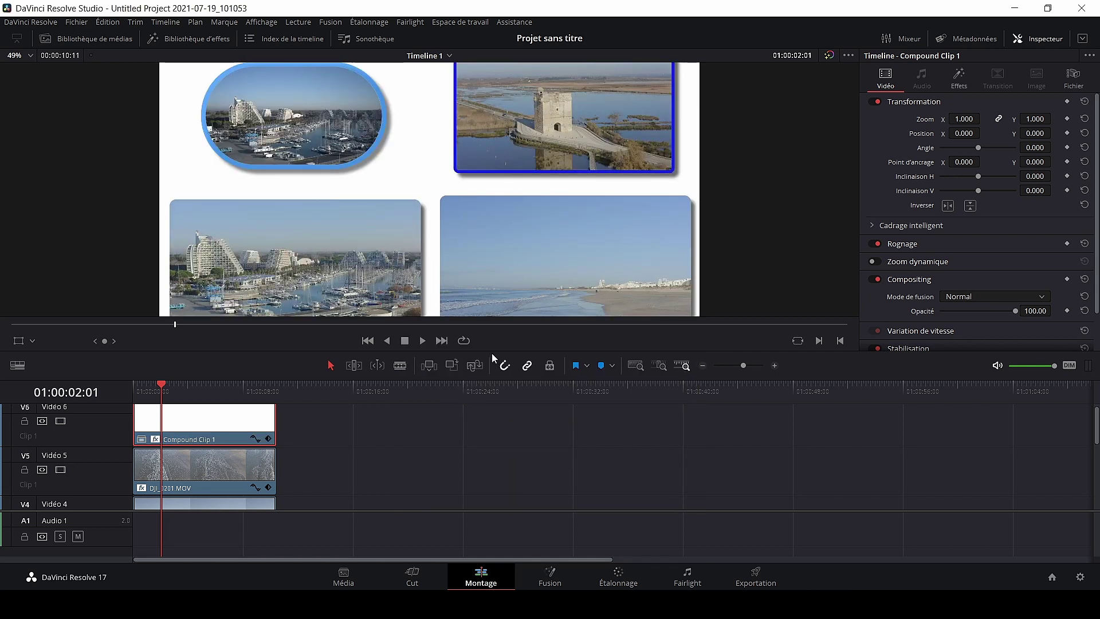
# Step: Review the compound clip's Collage vidéo tile settings, including Ombre portée, and check the whole collage in the viewer
pyautogui.moveTo(491, 351); pyautogui.dragTo(482, 330)
pyautogui.scroll(2, 446, 421)
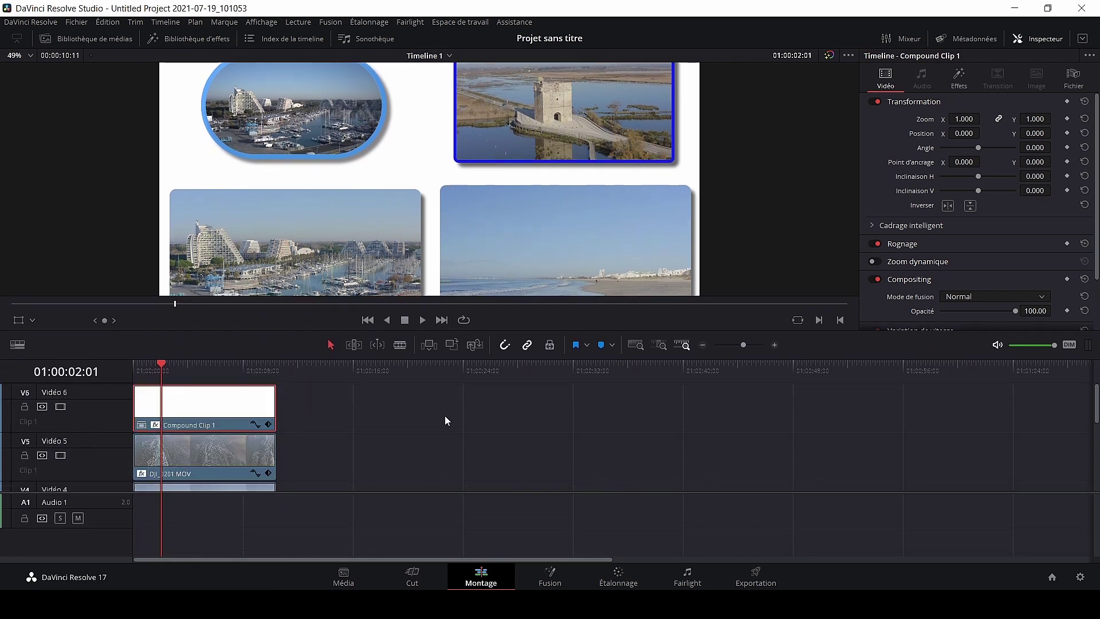
pyautogui.click(958, 85)
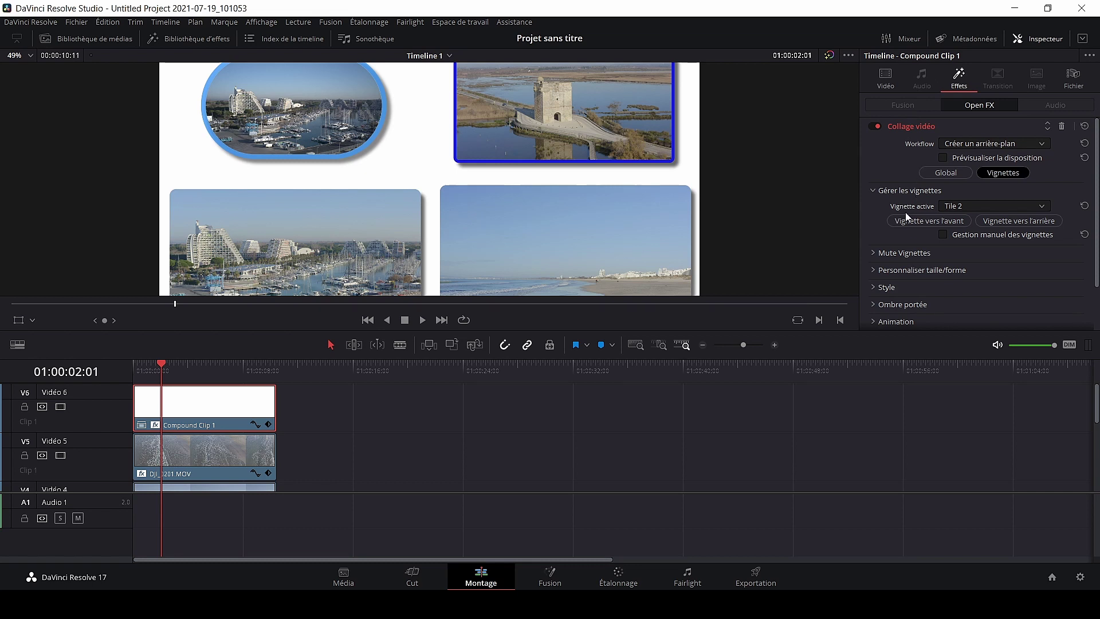
pyautogui.scroll(-2, 989, 263)
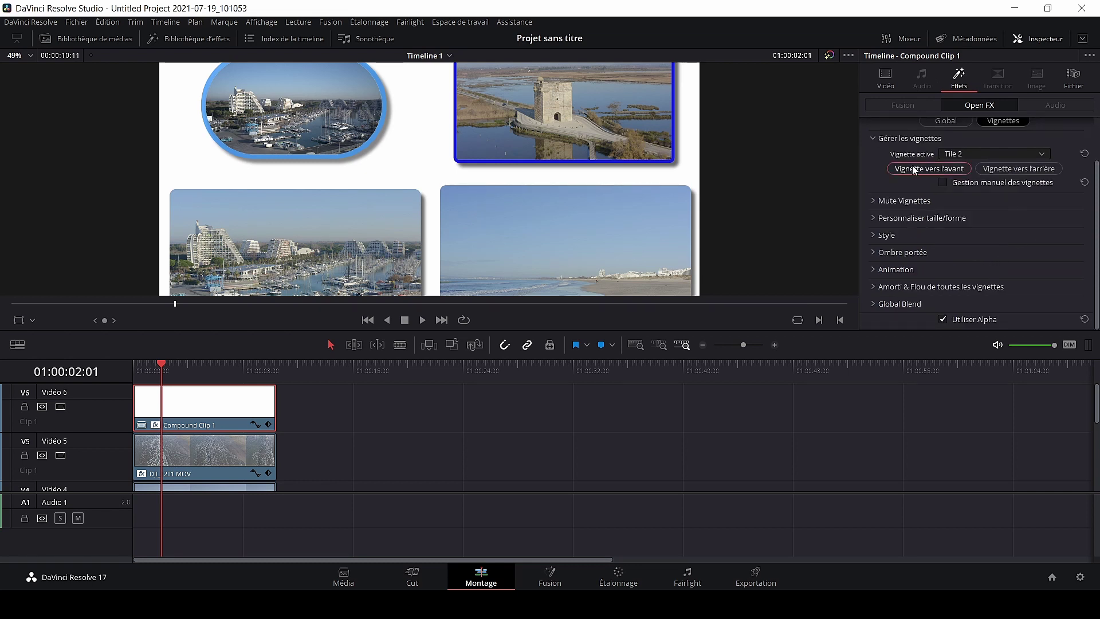
pyautogui.click(878, 255)
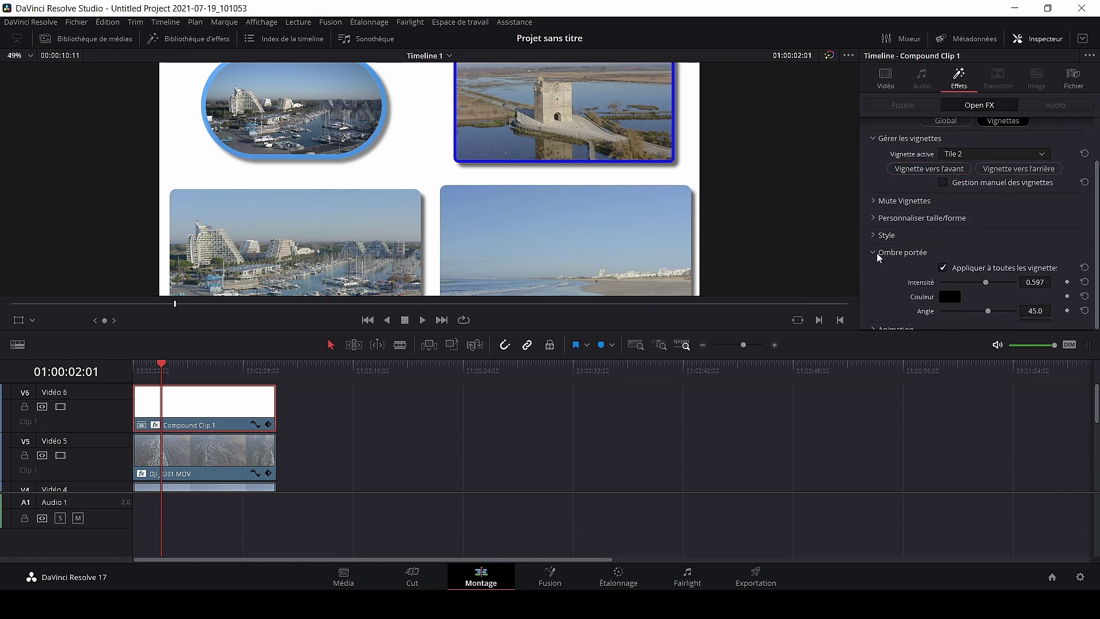
pyautogui.scroll(2, 985, 218)
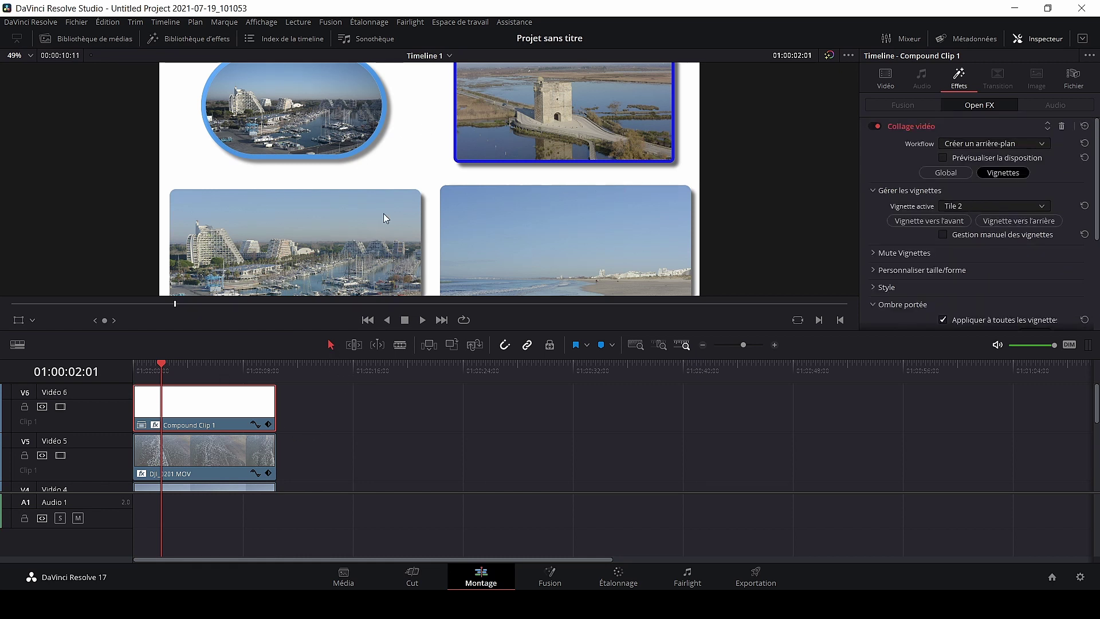
pyautogui.scroll(-3, 389, 246)
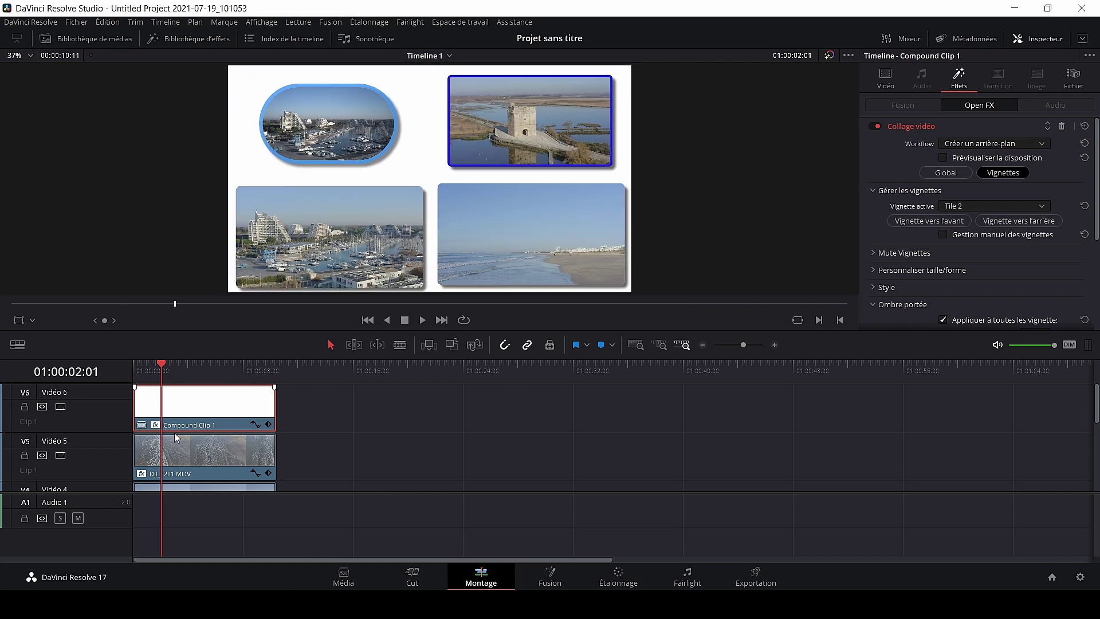
# Step: Move DJI_0201.MOV along Vidéo 5 away from the stack, put the compound clip in its place, and save the project
pyautogui.click(229, 456)
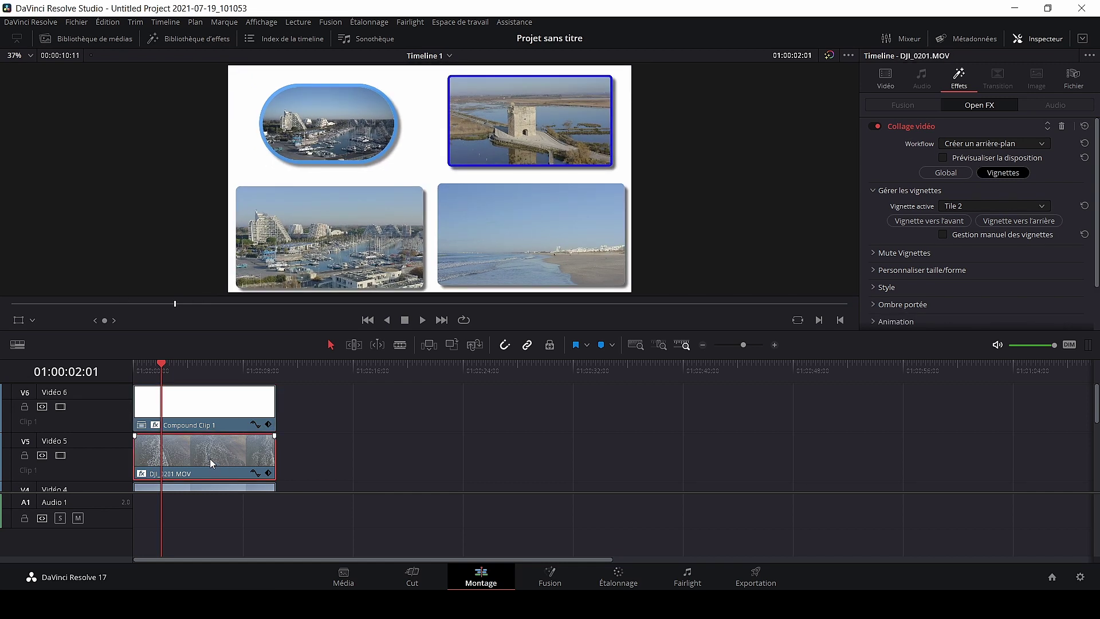
pyautogui.moveTo(204, 461); pyautogui.dragTo(433, 460)
pyautogui.moveTo(204, 404); pyautogui.dragTo(209, 455)
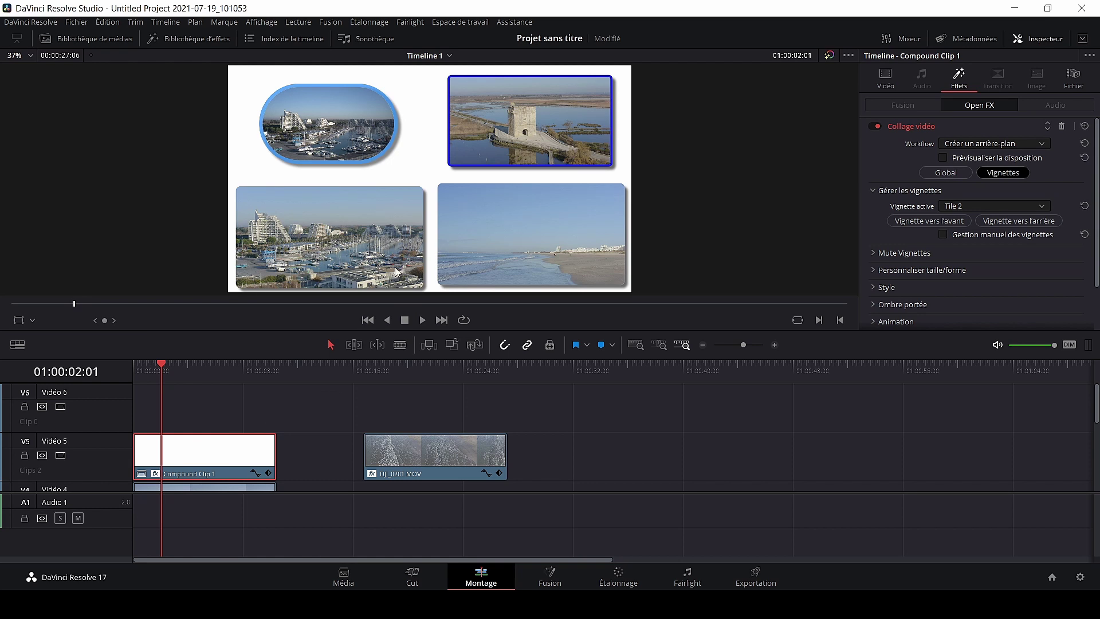
pyautogui.hotkey('ctrl', 's')
# Step: Move DJI_0201.MOV farther along Vidéo 5 to about 01:00:24, save the project, and reselect the compound clip
pyautogui.moveTo(399, 446); pyautogui.dragTo(537, 442)
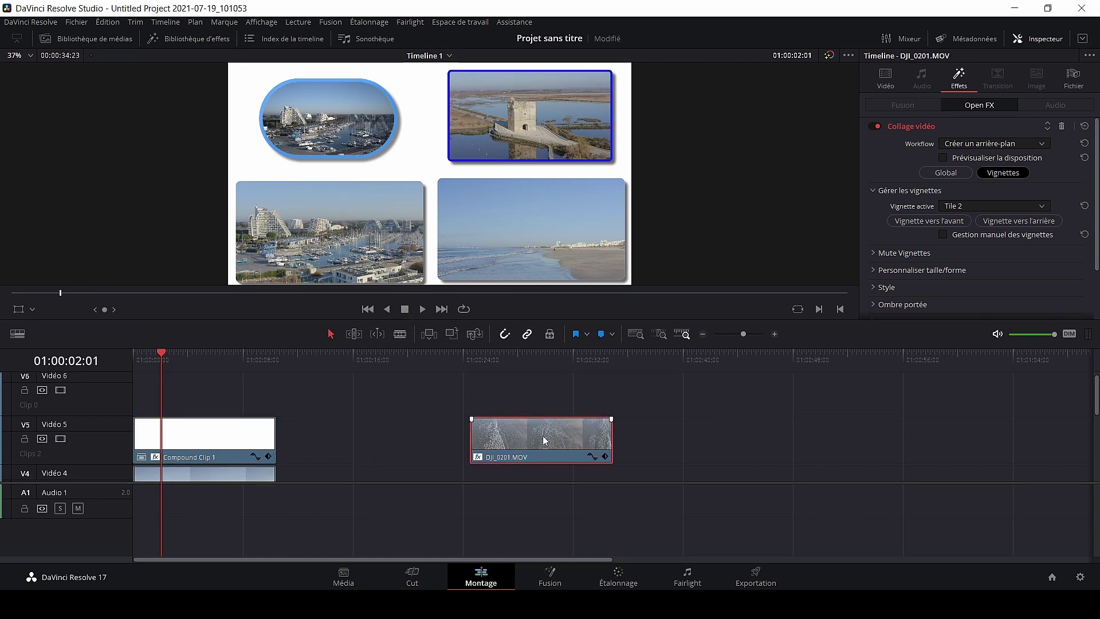
pyautogui.hotkey('ctrl', 's')
pyautogui.click(229, 441)
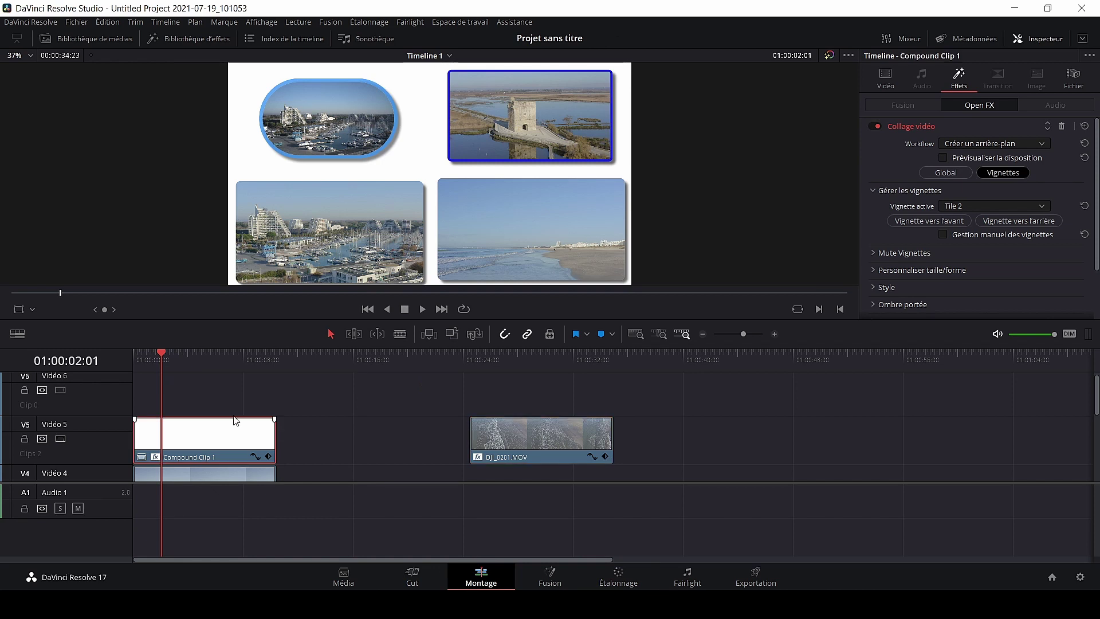
pyautogui.scroll(-1, 352, 211)
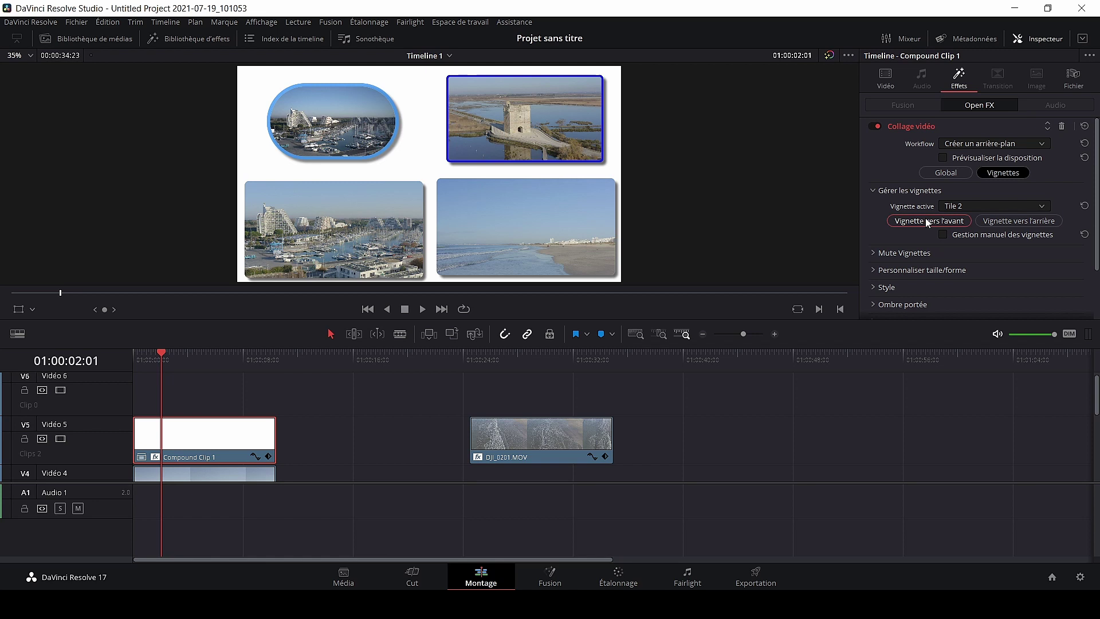
# Step: Set the collage tiles' Animation to Intro & Fin and play the clip, including its ending, to check the Rétrécir effect
pyautogui.scroll(-2, 928, 204)
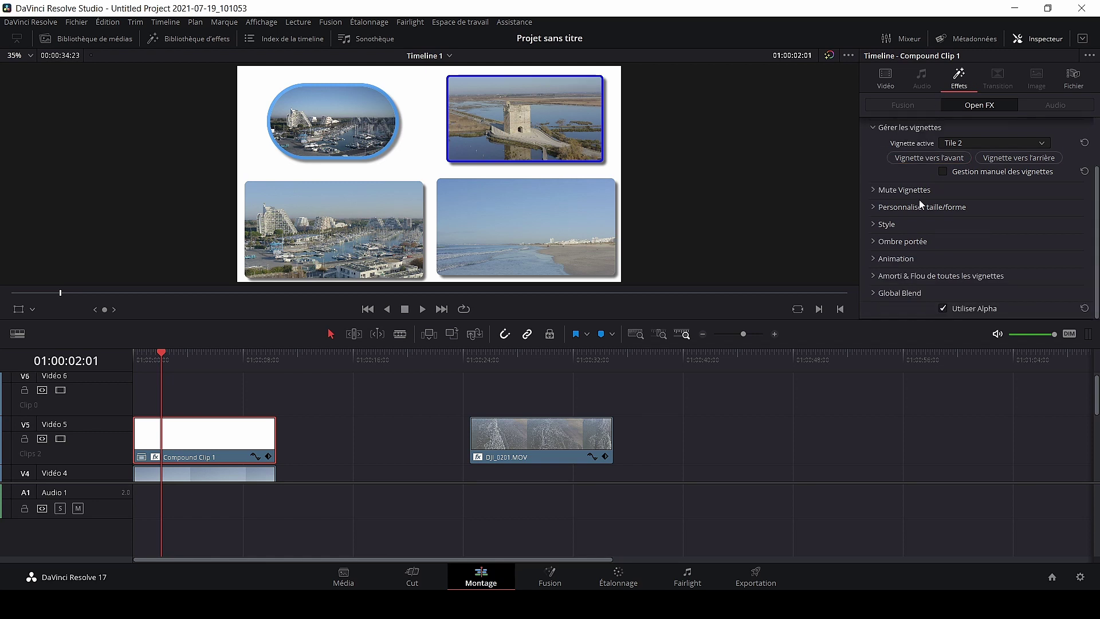
pyautogui.click(873, 259)
pyautogui.scroll(-3, 902, 239)
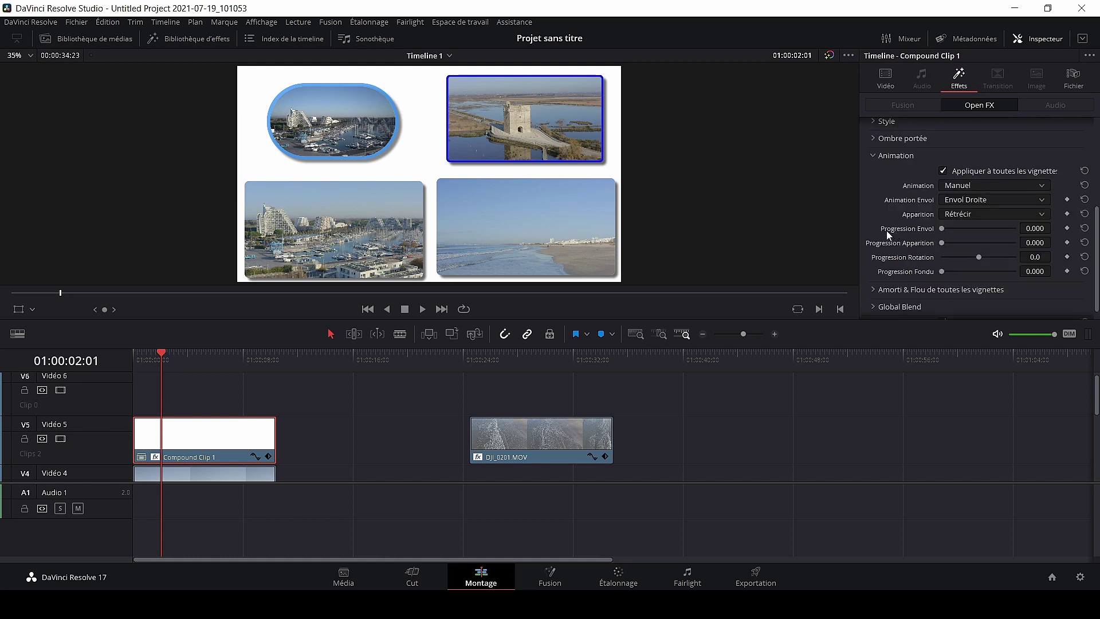
pyautogui.click(984, 184)
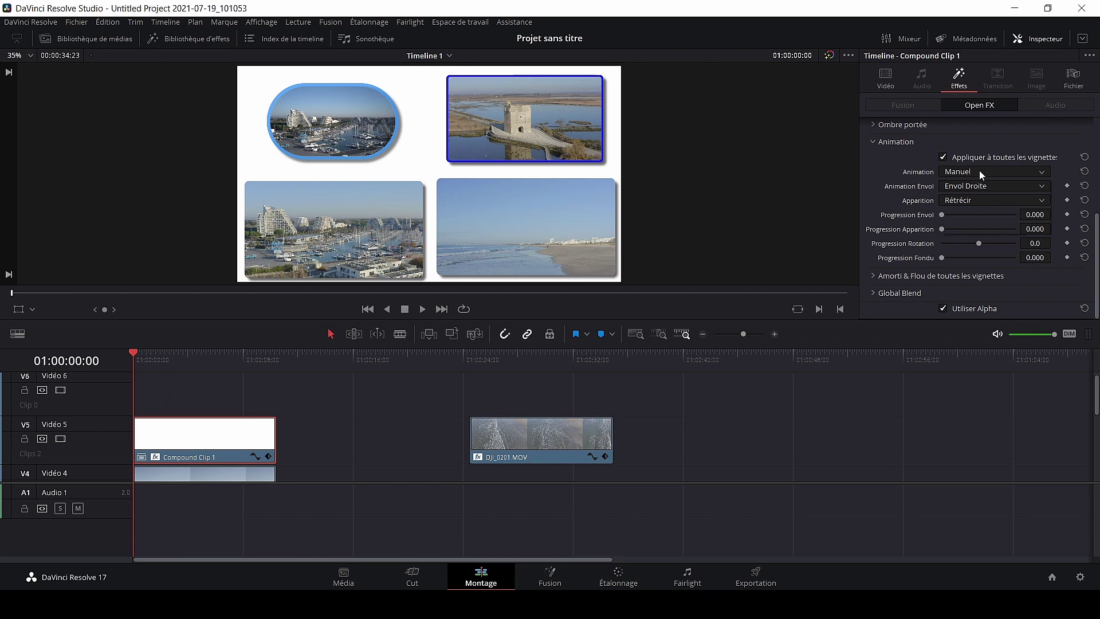
pyautogui.click(978, 171)
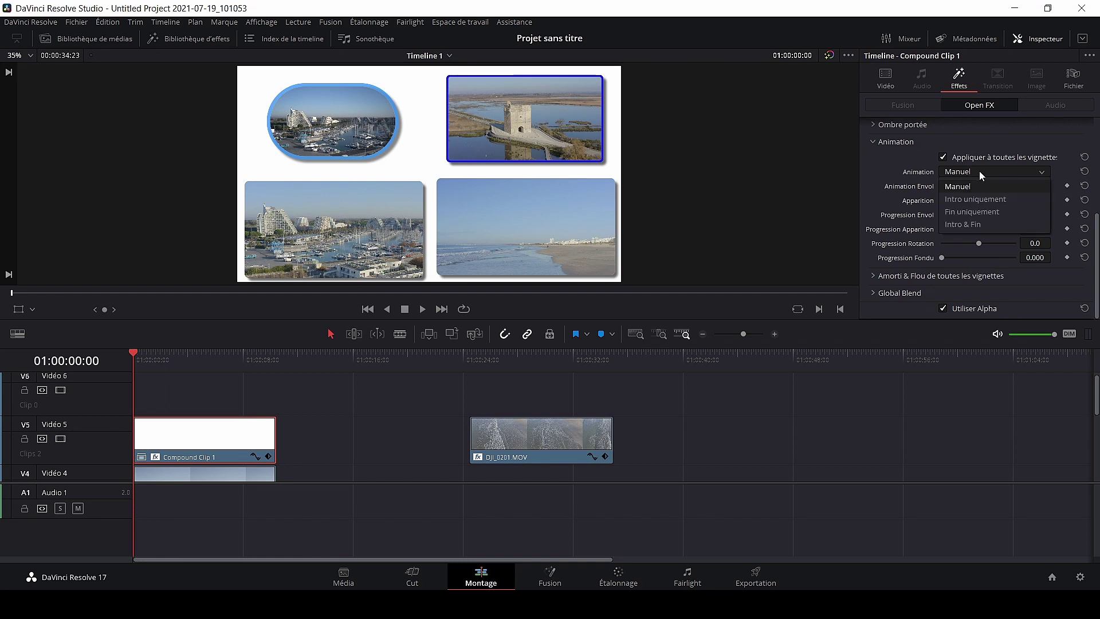
pyautogui.click(980, 225)
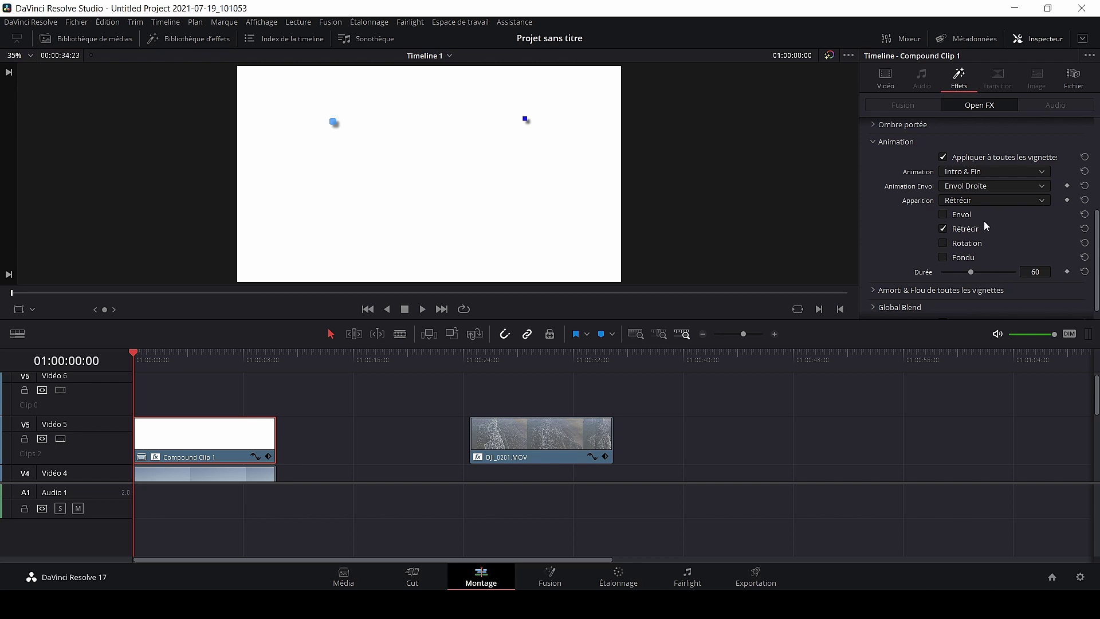
pyautogui.click(422, 309)
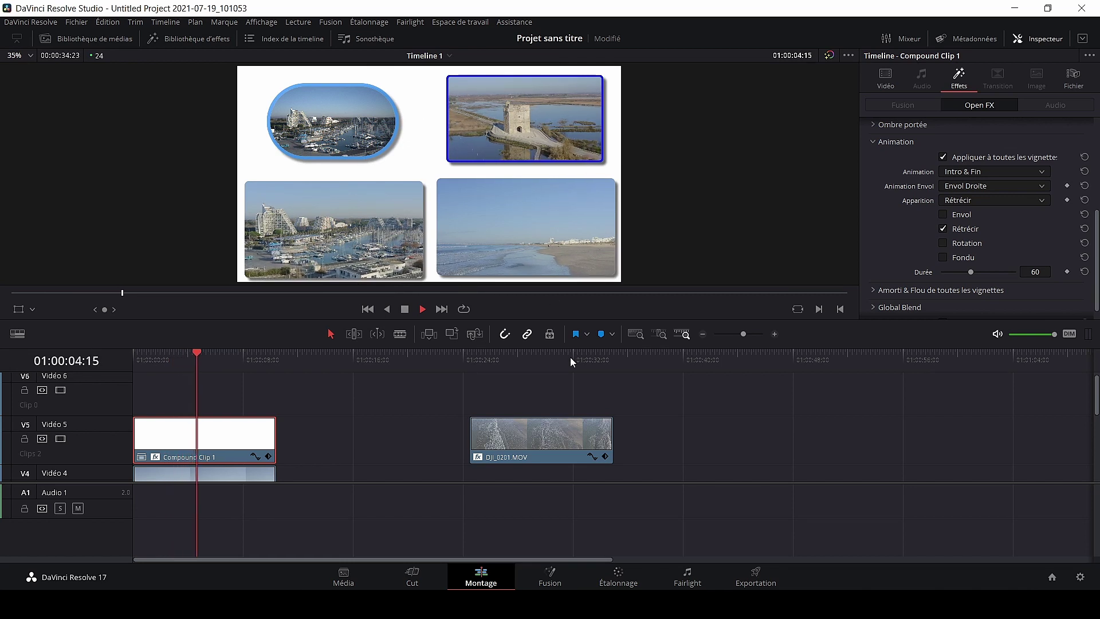
pyautogui.click(404, 308)
pyautogui.moveTo(277, 358); pyautogui.dragTo(200, 359)
# Step: Add Fondu to the Rétrécir tile animation and play the collage from the start
pyautogui.click(946, 261)
pyautogui.moveTo(197, 356); pyautogui.dragTo(130, 353)
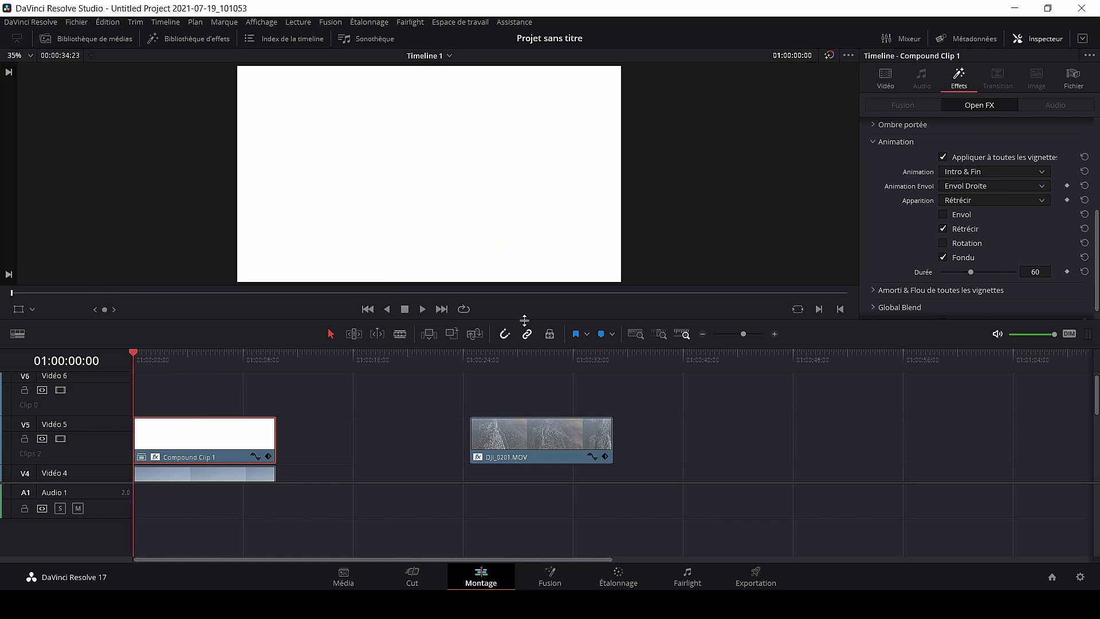
pyautogui.click(422, 308)
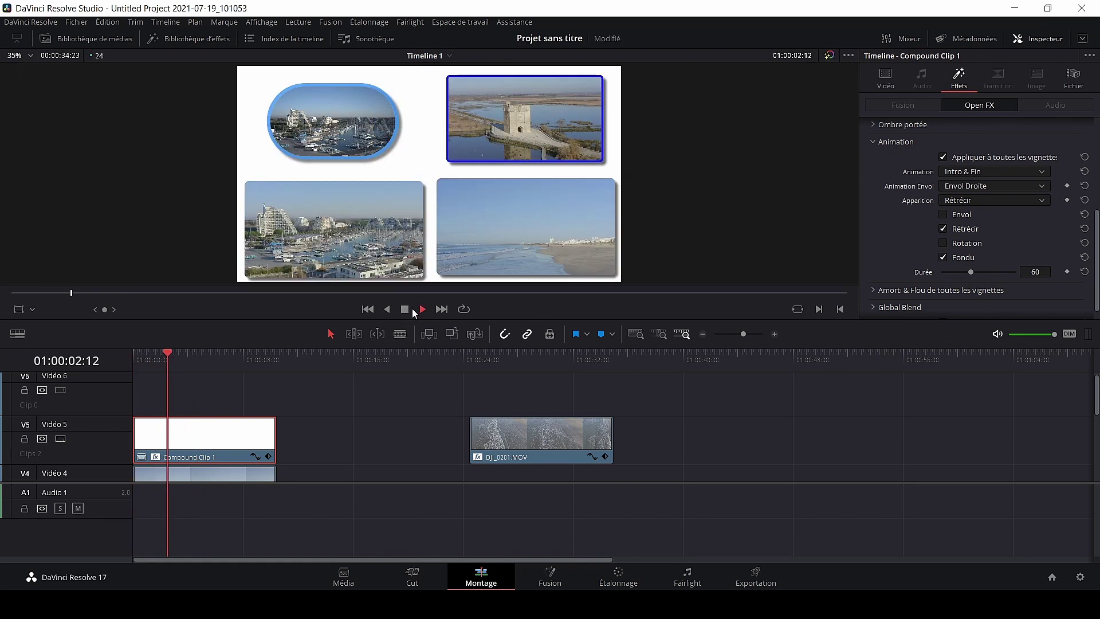
pyautogui.click(407, 309)
pyautogui.moveTo(183, 352)
pyautogui.mouseDown()
pyautogui.moveTo(123, 343)
pyautogui.moveTo(198, 348)
pyautogui.mouseUp()
# Step: Turn off Rétrécir and Fondu, enable Envol with Envol Droite for the tiles, and play the collage from the start
pyautogui.click(943, 228)
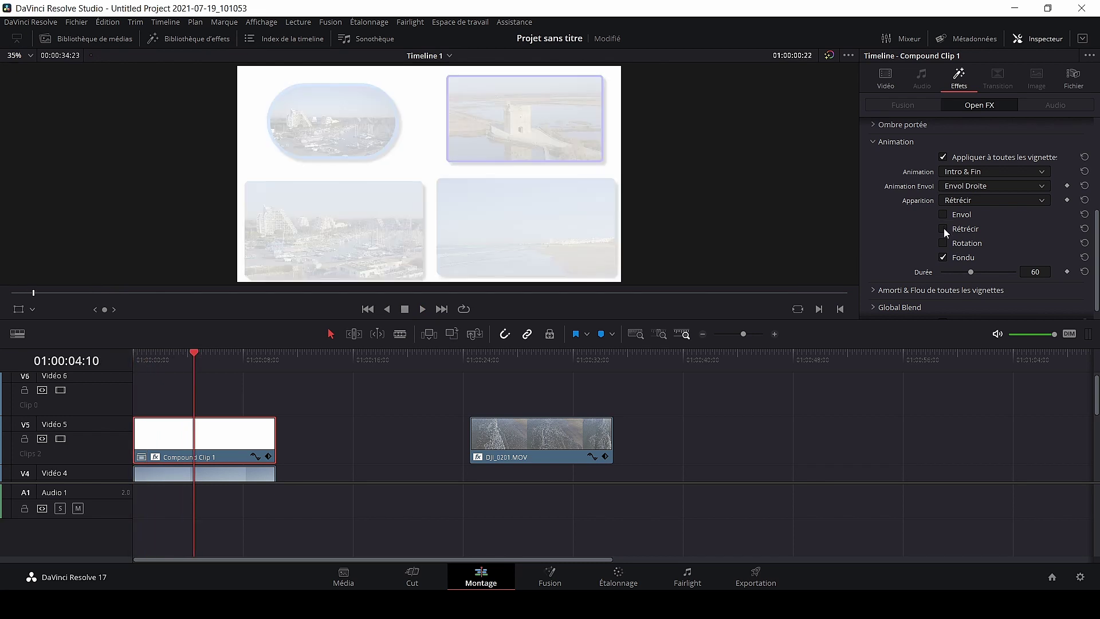
pyautogui.click(942, 257)
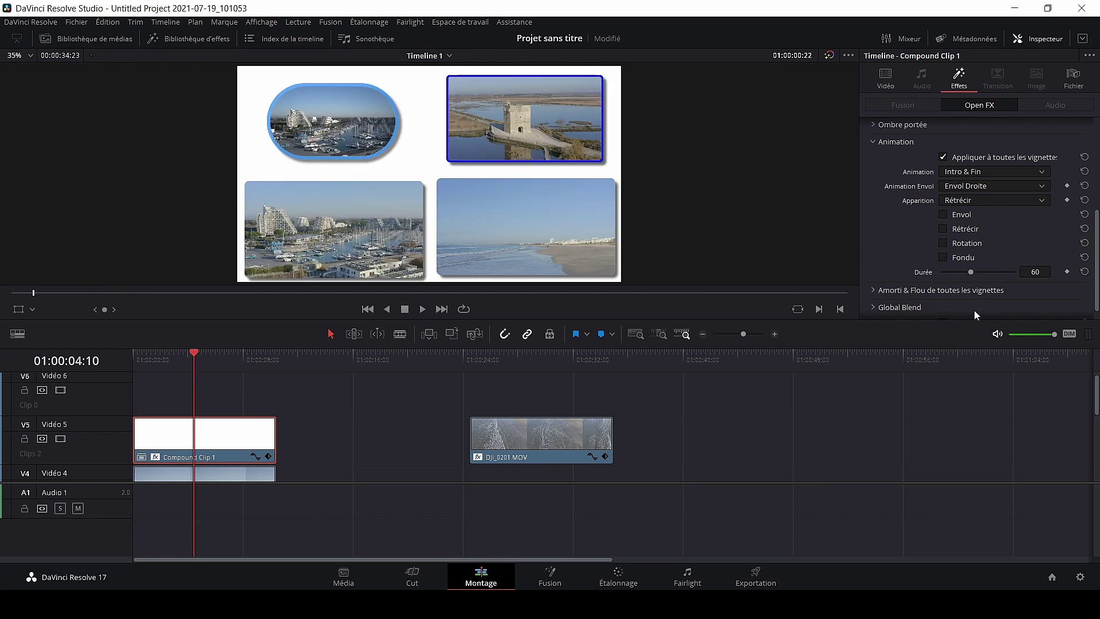
pyautogui.click(943, 214)
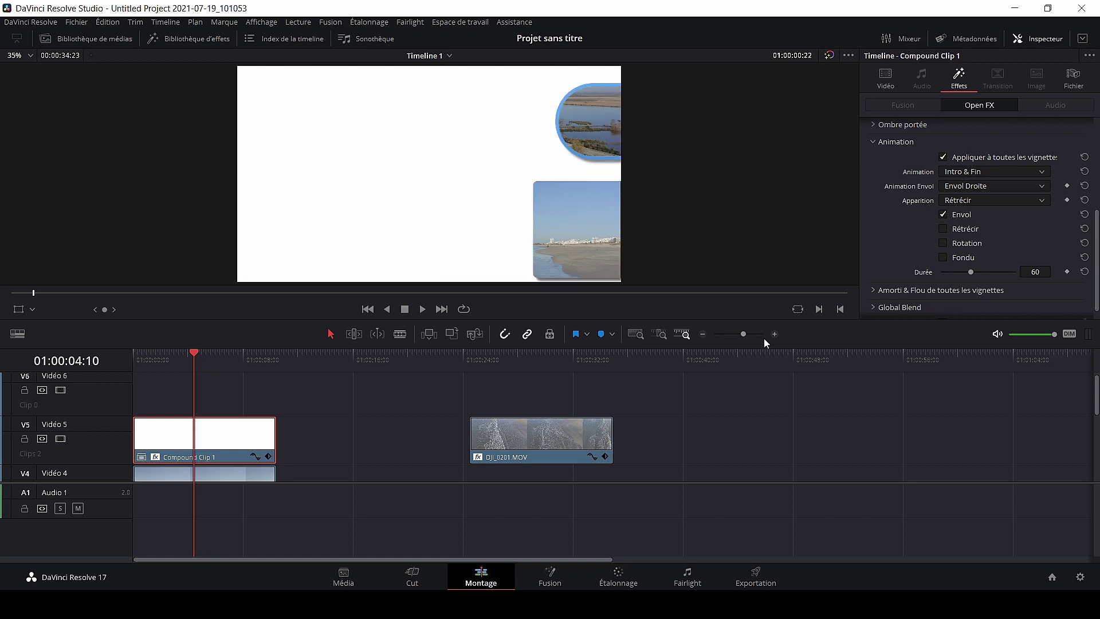
pyautogui.click(987, 184)
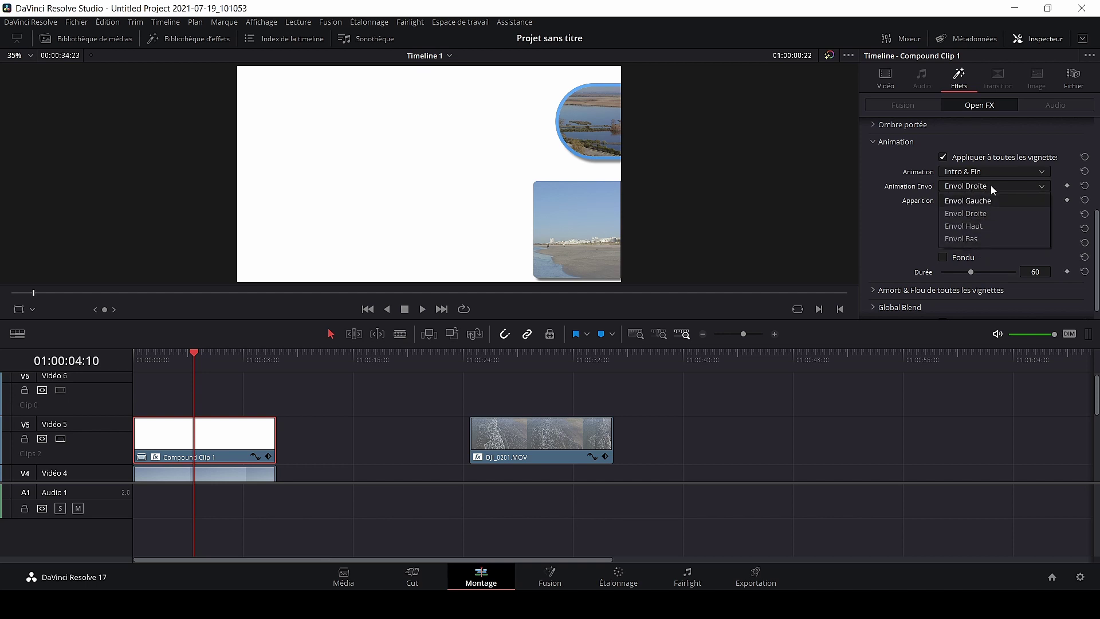
pyautogui.click(991, 185)
pyautogui.moveTo(195, 355); pyautogui.dragTo(133, 355)
pyautogui.click(422, 309)
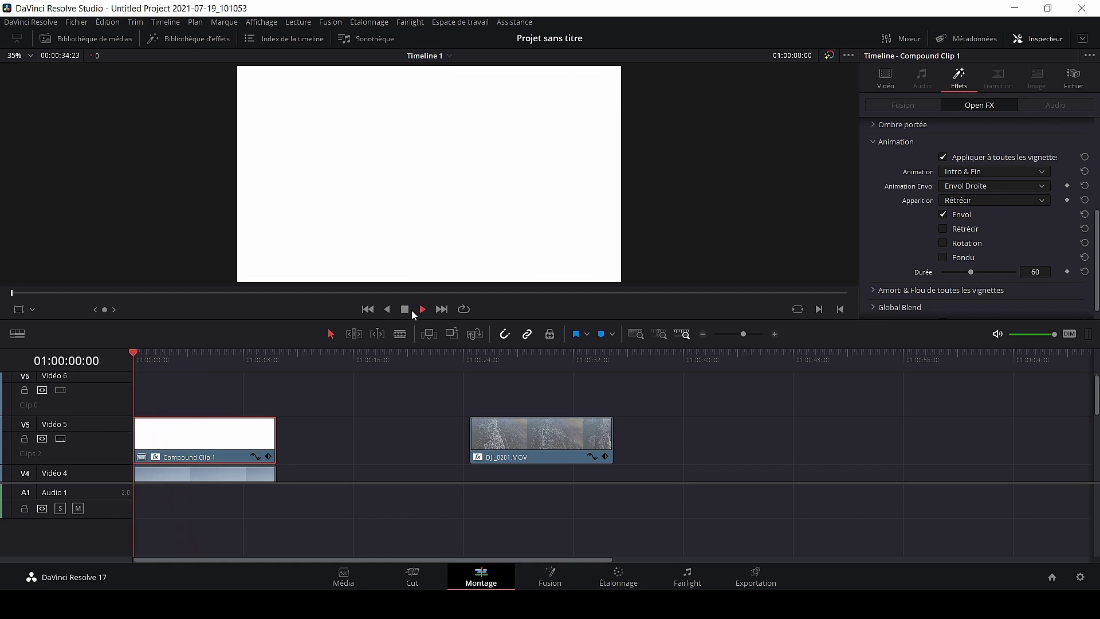
pyautogui.click(408, 310)
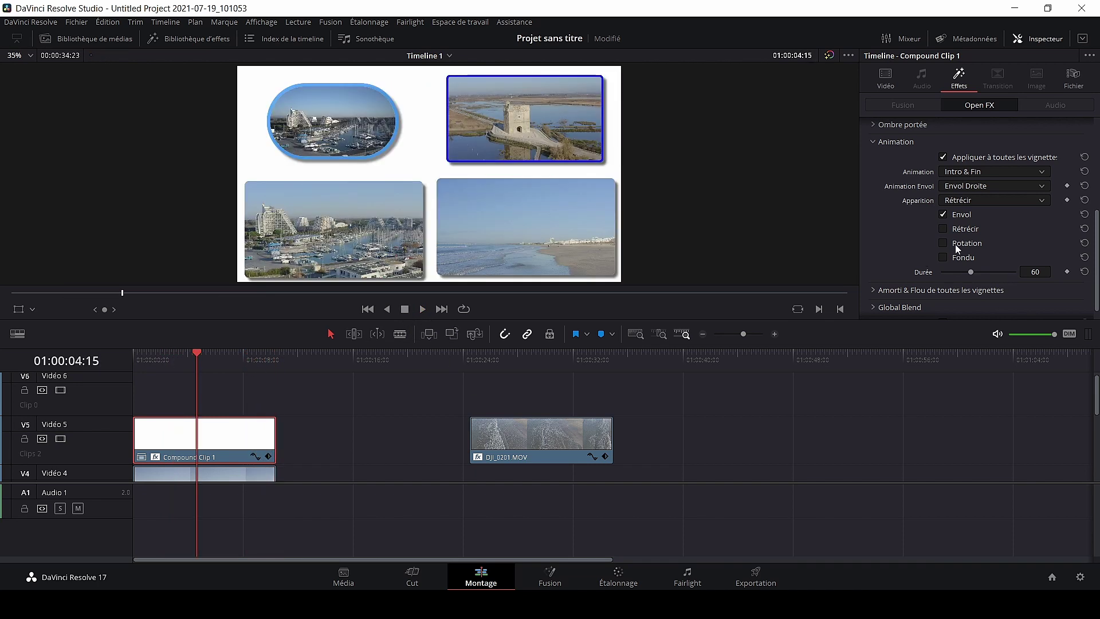
# Step: Enable Rotation alongside Envol in the tile animation and play the result
pyautogui.click(422, 310)
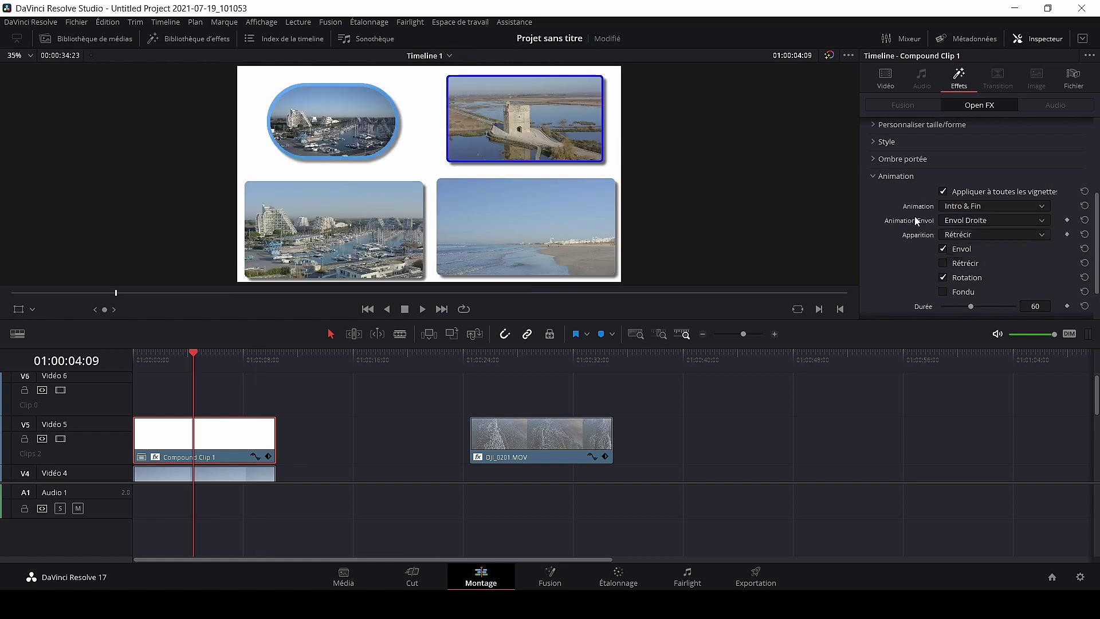
pyautogui.scroll(5, 915, 221)
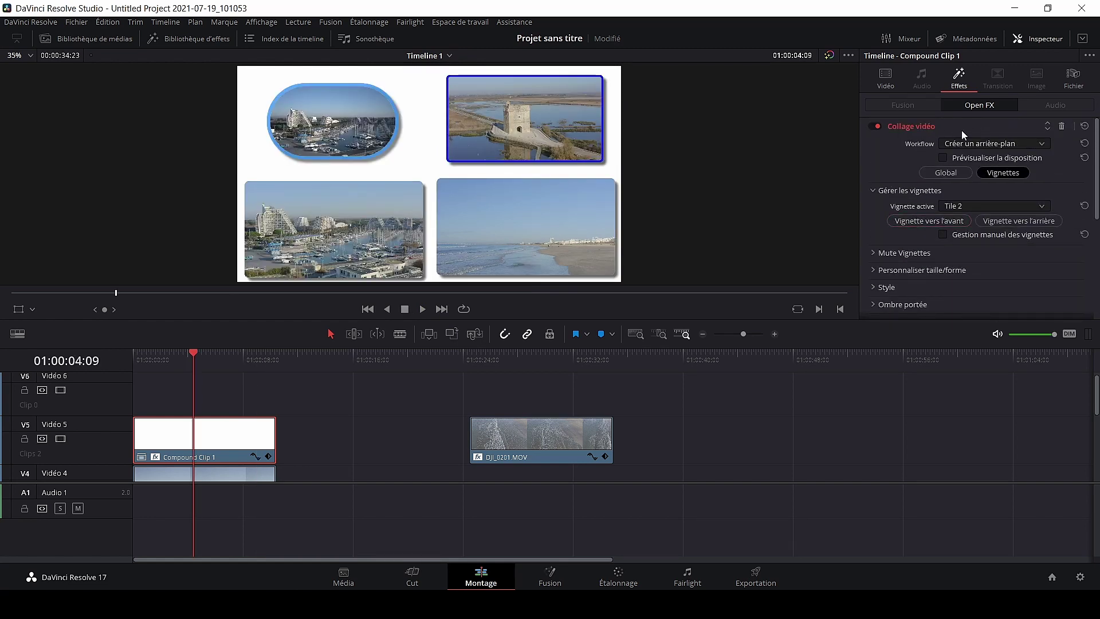
pyautogui.scroll(-5, 916, 226)
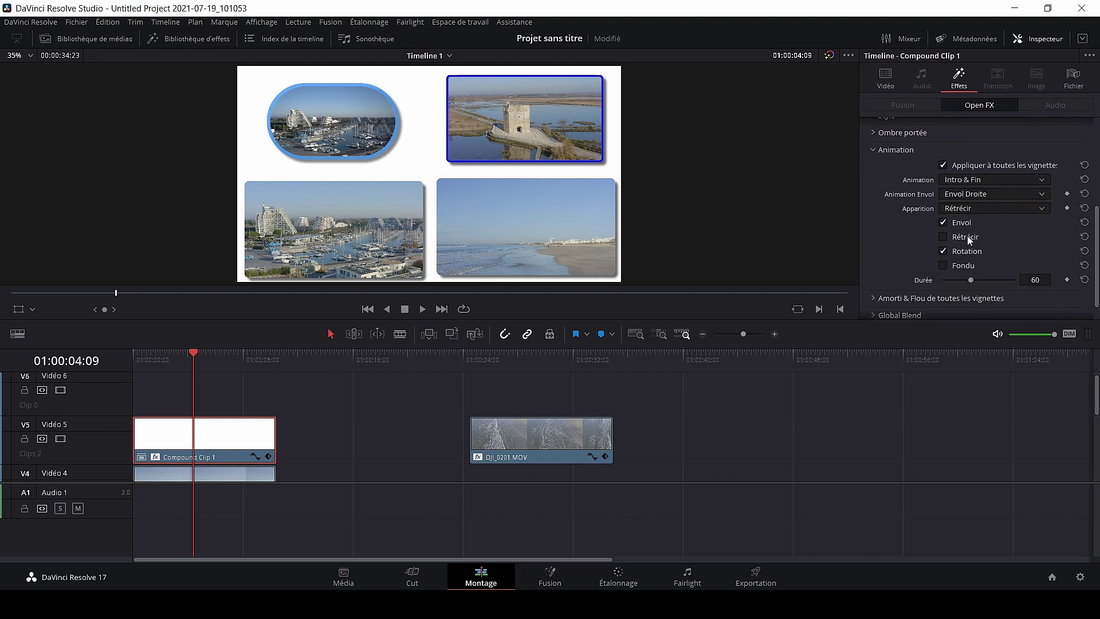
# Step: Step frame by frame through the intro between about 01:00:01:08 and 01:00:02:08 to examine how the tiles reveal footage while rotating
pyautogui.moveTo(194, 362); pyautogui.dragTo(170, 369)
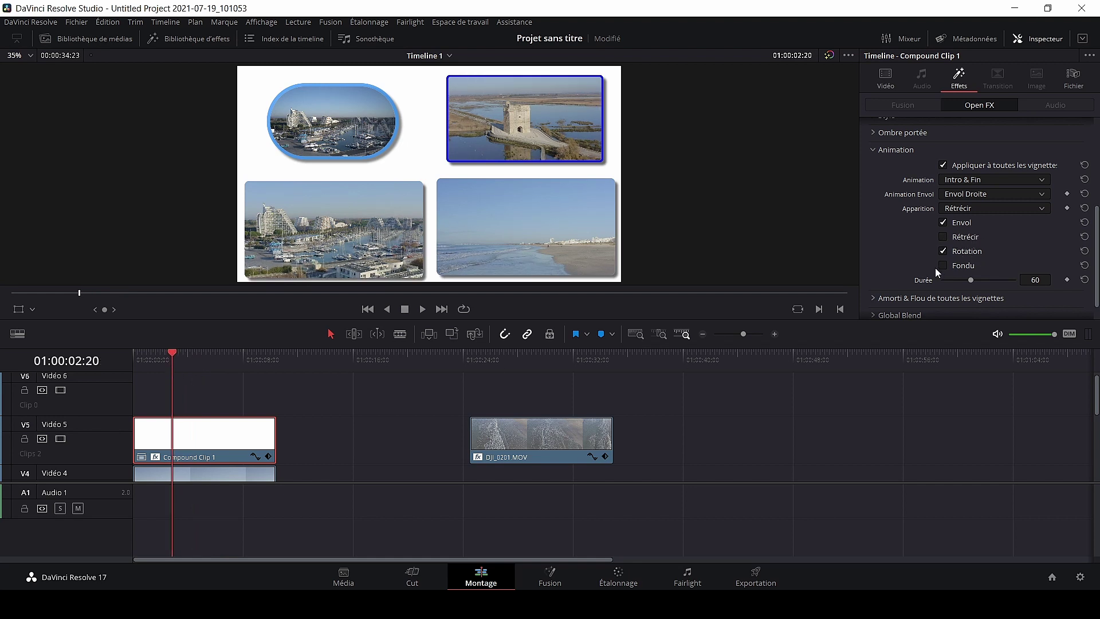
pyautogui.moveTo(175, 356); pyautogui.dragTo(160, 358)
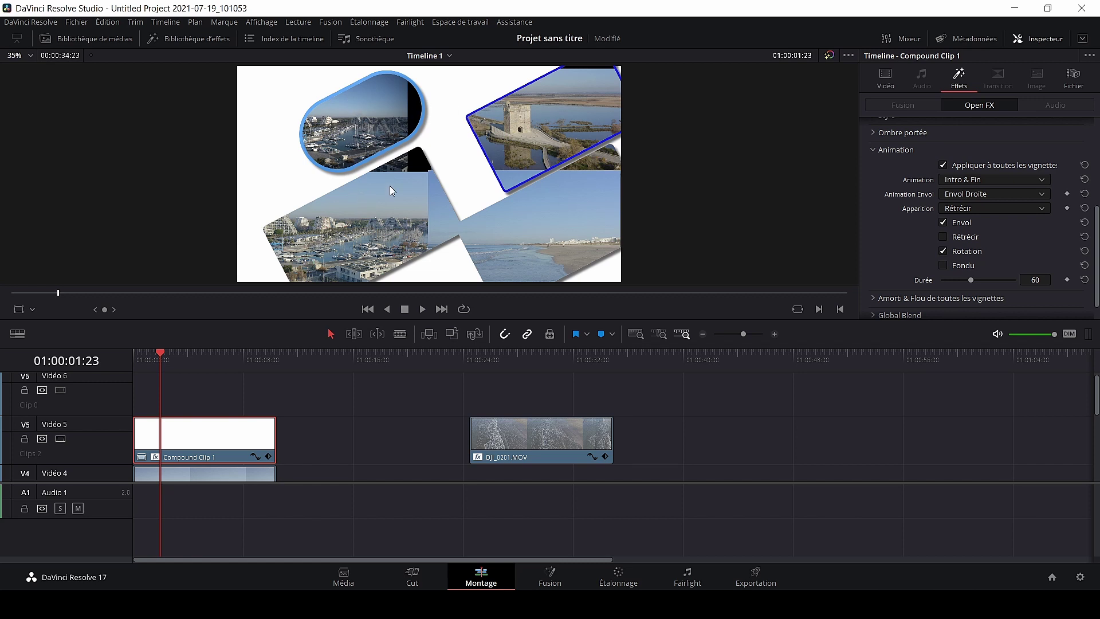
pyautogui.press('Right')
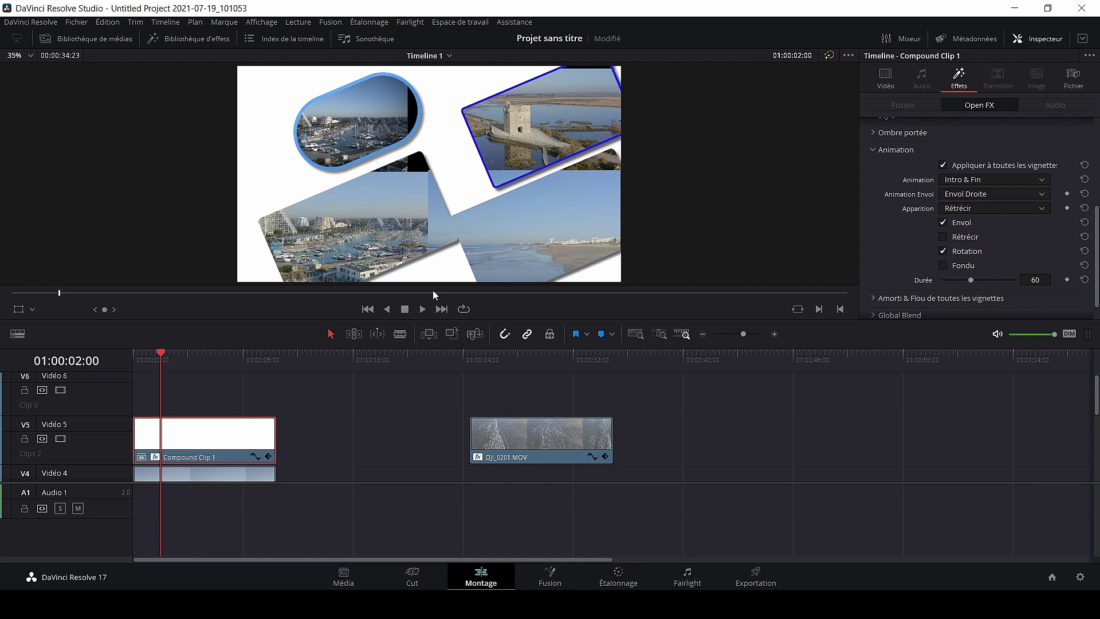
pyautogui.press('Left')
pyautogui.press('Left')
pyautogui.press('Left')
pyautogui.press('Left')
pyautogui.press('Left')
pyautogui.press('Left')
pyautogui.press('Left')
pyautogui.press('Left')
pyautogui.press('Left')
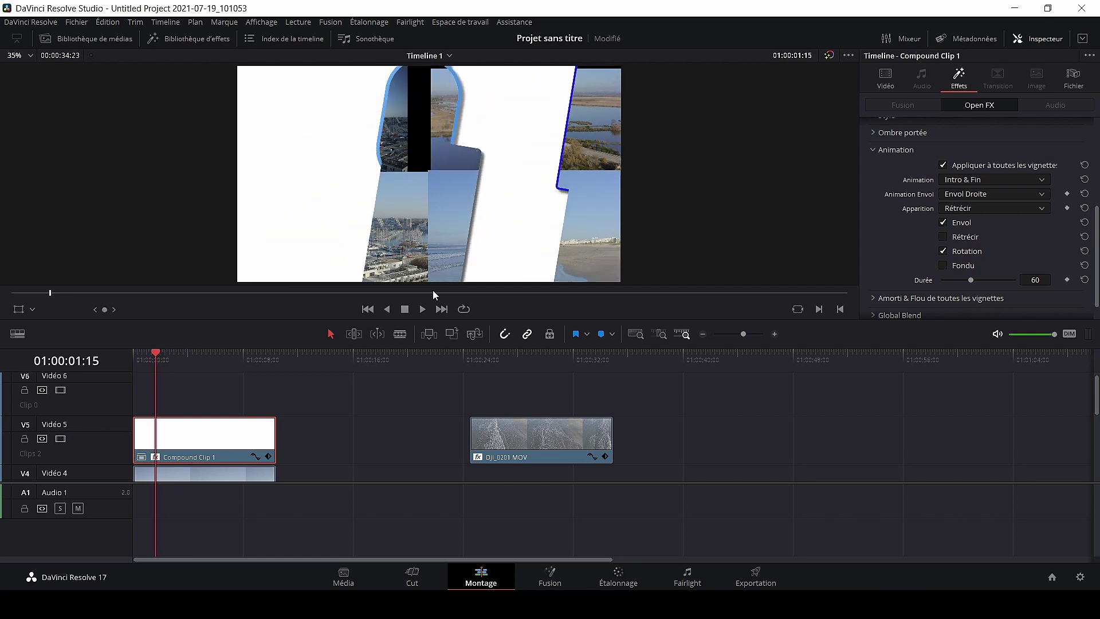
pyautogui.press('Left')
pyautogui.press('Left')
pyautogui.press('Left')
pyautogui.press('Left')
pyautogui.press('Left')
pyautogui.press('Left')
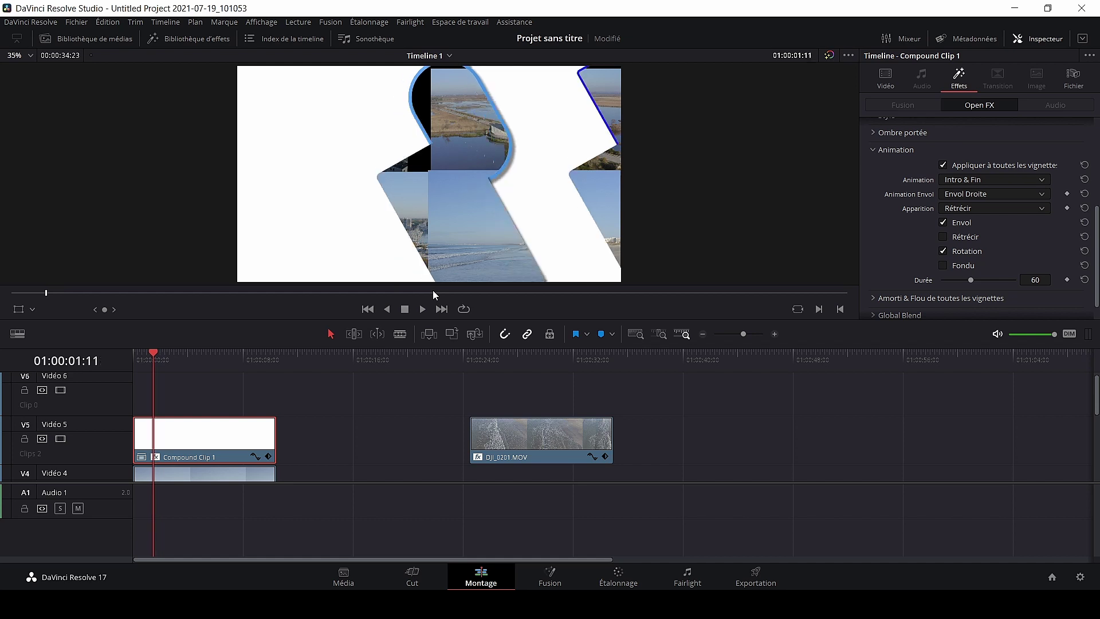
pyautogui.press('Left')
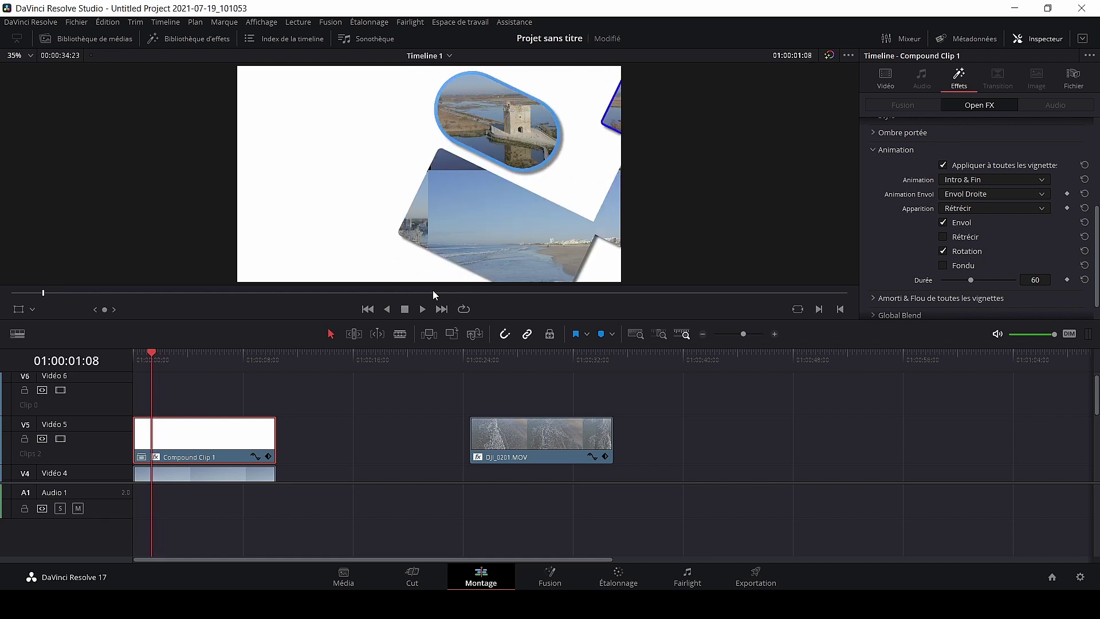
pyautogui.press('Left')
pyautogui.press('Right')
pyautogui.press('Right')
pyautogui.press('Right')
pyautogui.press('Right')
pyautogui.press('Right')
pyautogui.press('Right')
pyautogui.press('Right')
pyautogui.press('Right')
pyautogui.press('Right')
pyautogui.press('Right')
pyautogui.press('Right')
pyautogui.press('Right')
pyautogui.press('Right')
pyautogui.press('Right')
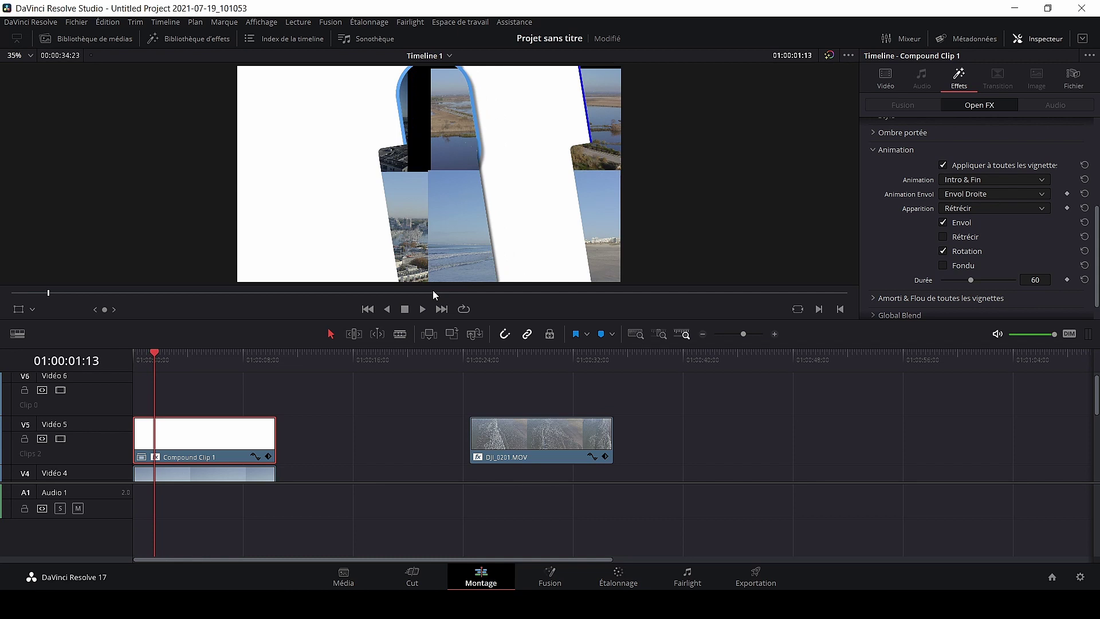
pyautogui.press('Right')
pyautogui.press('Right')
pyautogui.press('Right')
pyautogui.press('Right')
pyautogui.press('Right')
pyautogui.press('Right')
pyautogui.press('Right')
pyautogui.press('Right')
pyautogui.press('Right')
pyautogui.press('Right')
pyautogui.press('Right')
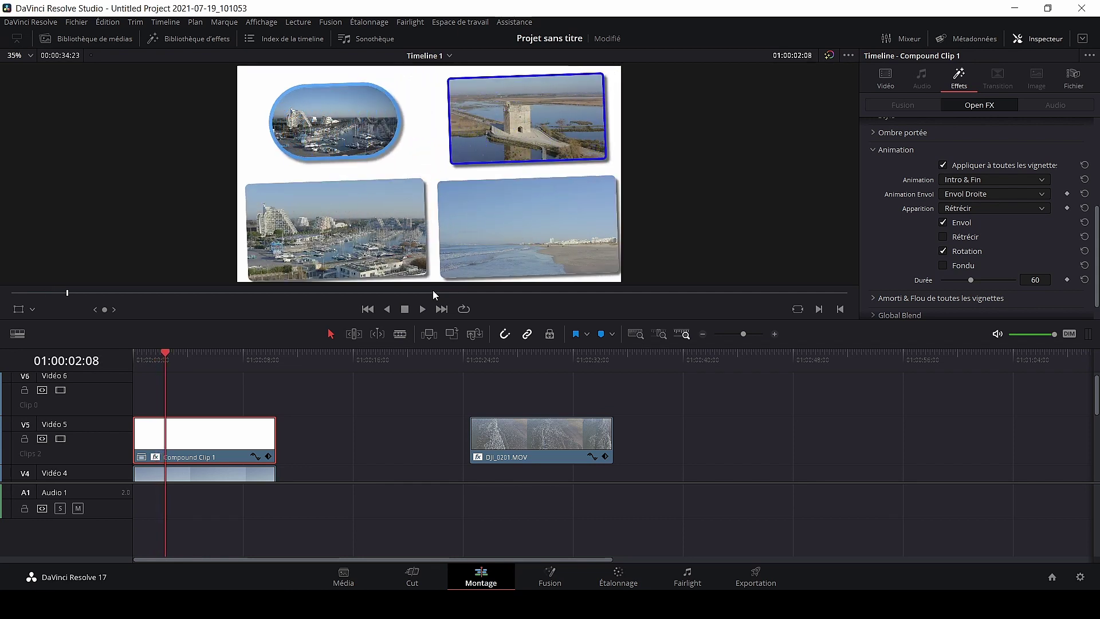
# Step: Duplicate the whole collage stack directly after the original on the timeline and place the playhead over the copy at 01:00:15:03
pyautogui.scroll(5, 906, 270)
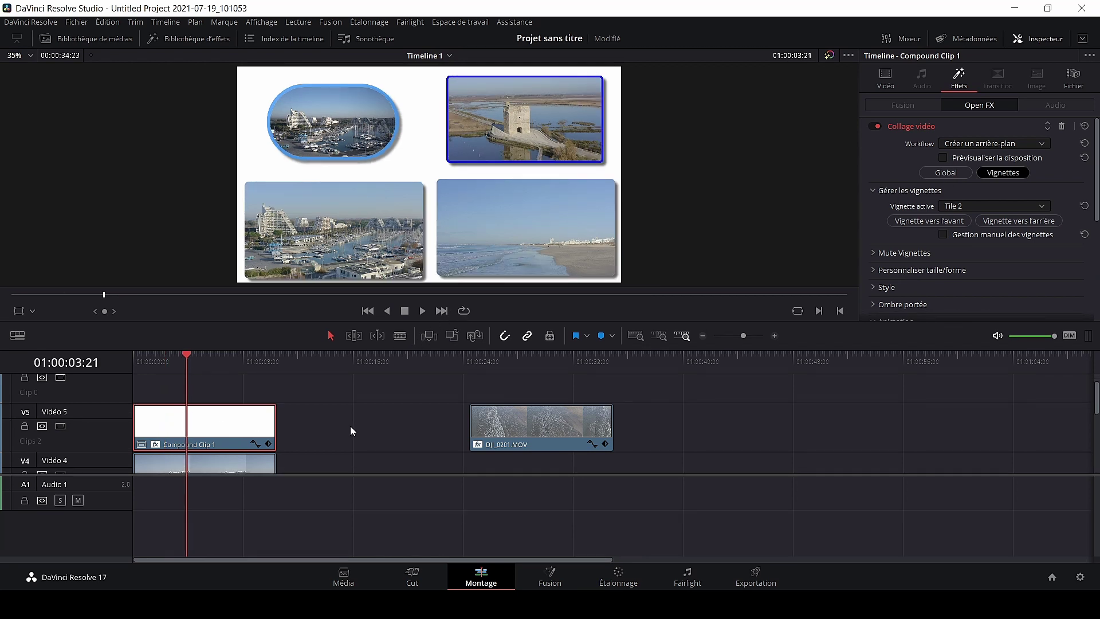
pyautogui.scroll(-4, 350, 425)
pyautogui.moveTo(345, 456); pyautogui.dragTo(205, 430)
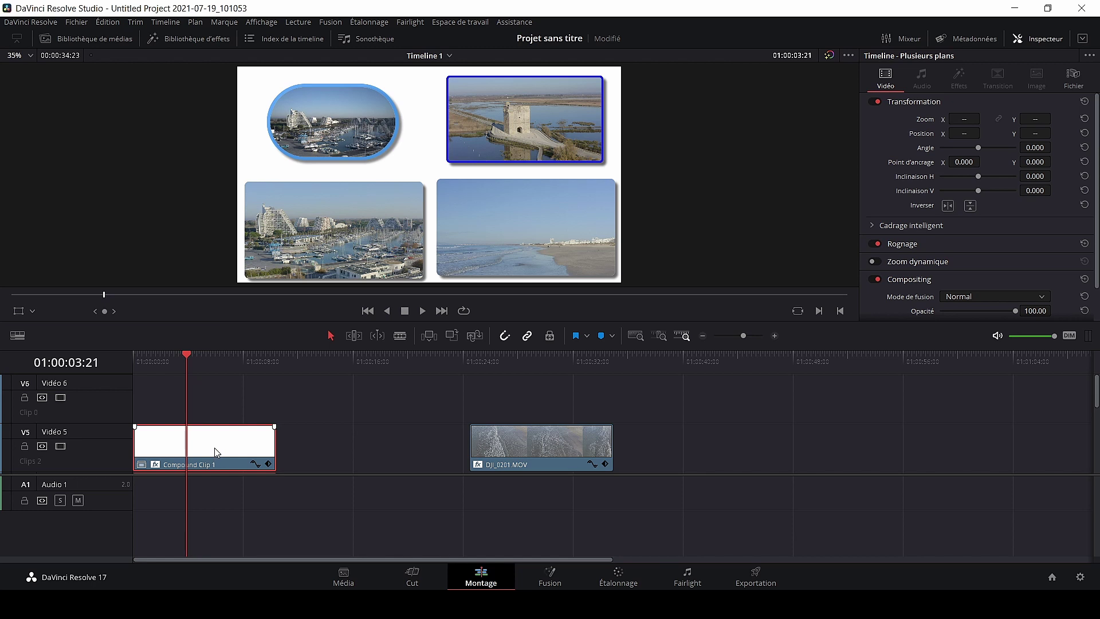
pyautogui.moveTo(215, 449); pyautogui.dragTo(370, 459)
pyautogui.click(341, 364)
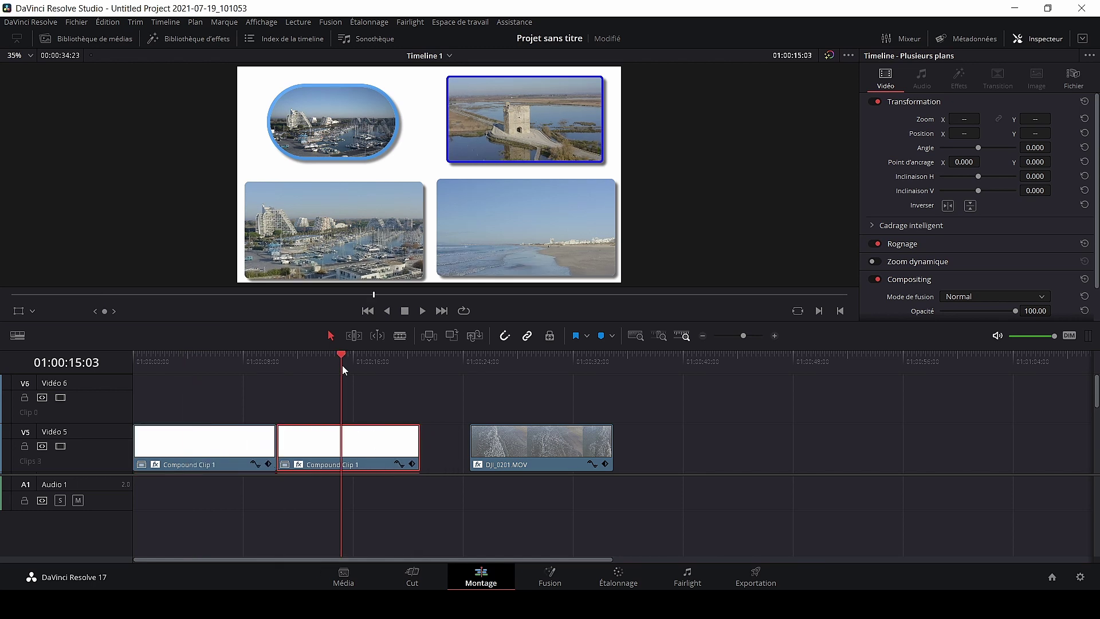
# Step: Select the duplicated compound clip and disable the Vidéo 5 track to expose the clips beneath the collage
pyautogui.scroll(-1, 278, 413)
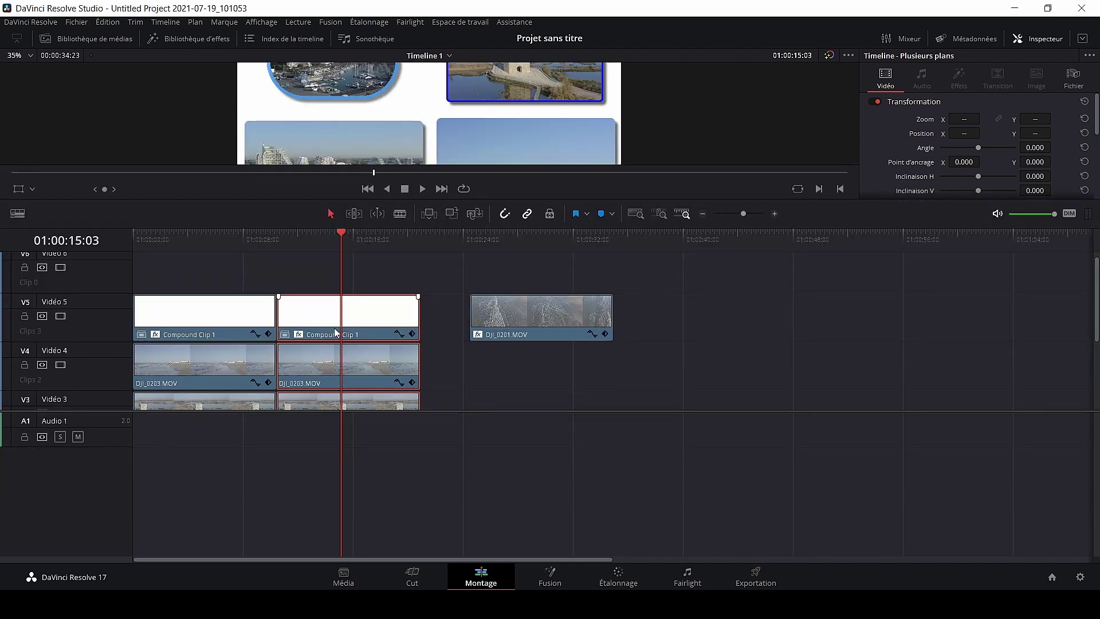
pyautogui.click(346, 301)
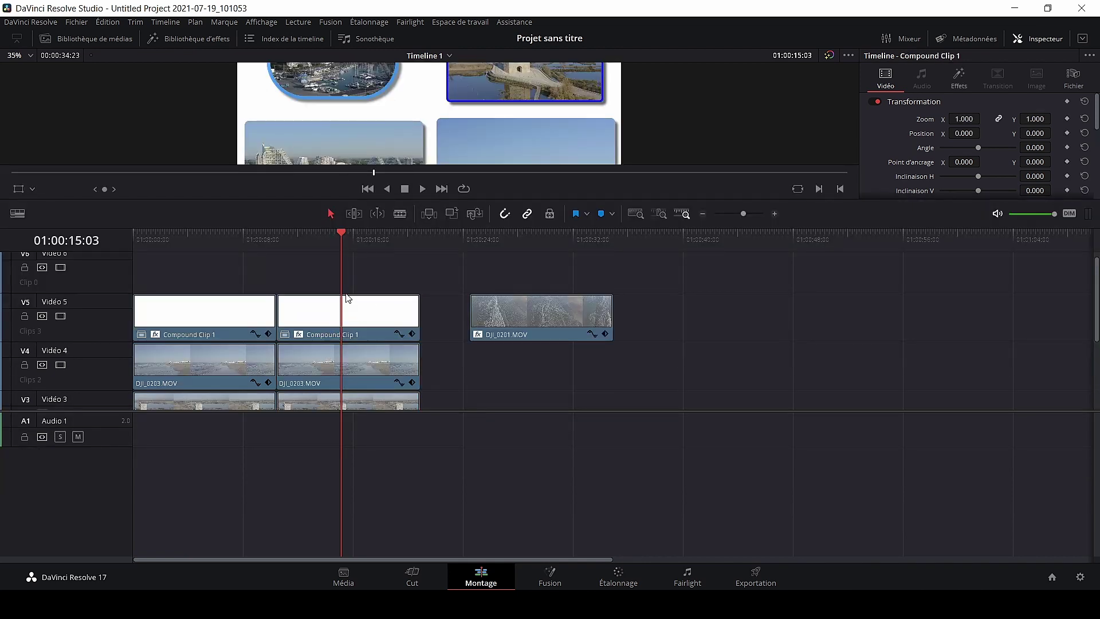
pyautogui.click(60, 316)
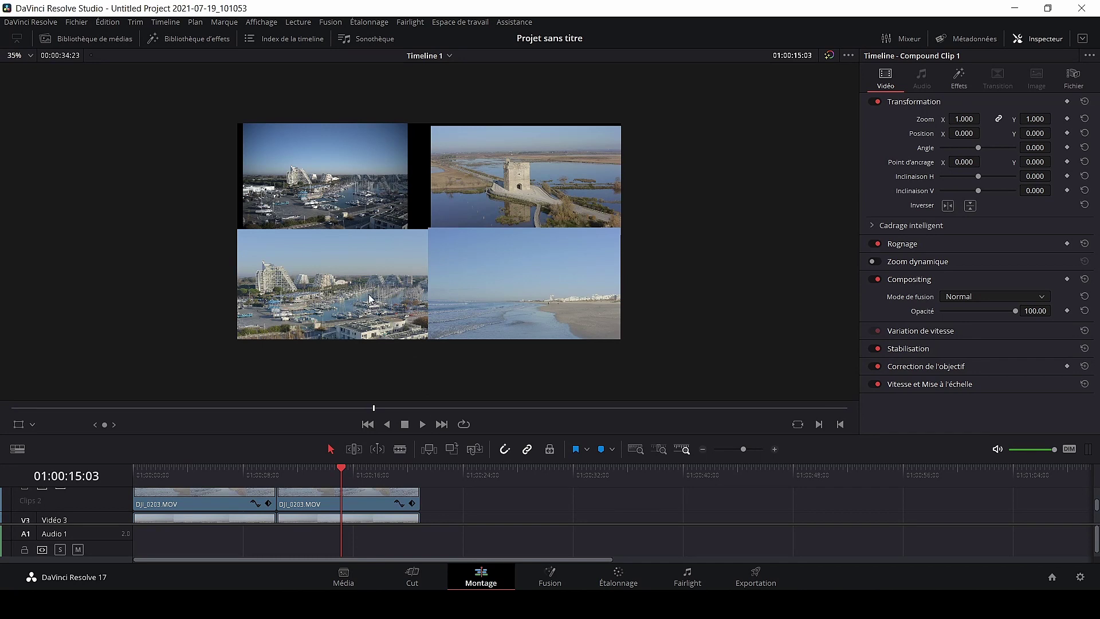
pyautogui.click(19, 427)
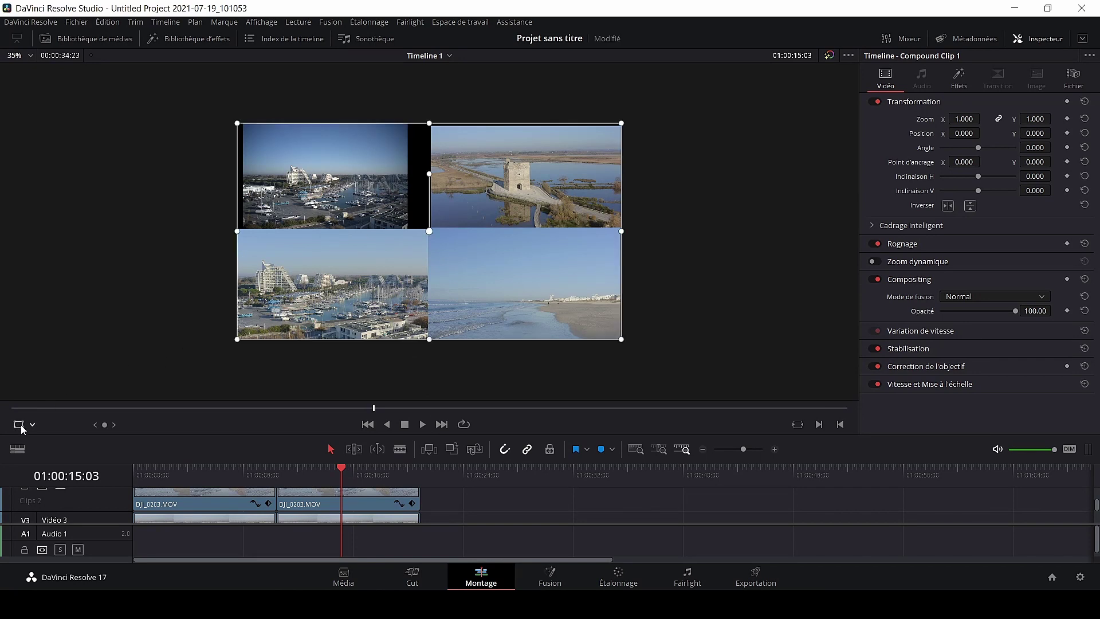
pyautogui.click(19, 427)
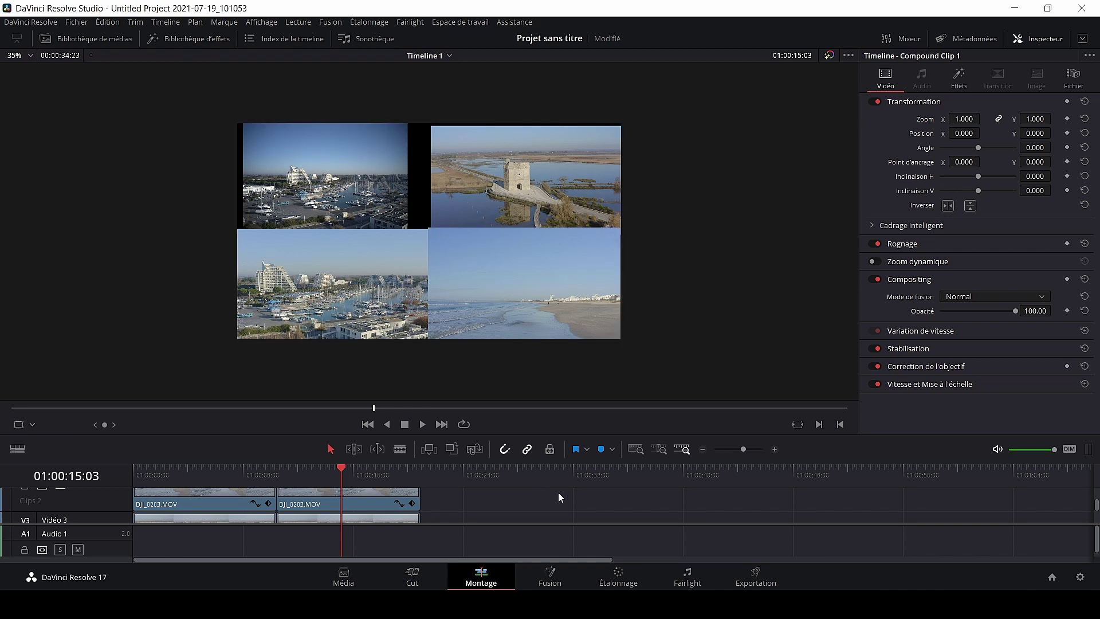
# Step: Enlarge the timeline area and reset the Transformation settings of the duplicated DJI_0223.MOV and DJI_0194.MOV clips on Vidéo 3 and Vidéo 2
pyautogui.scroll(-2, 558, 492)
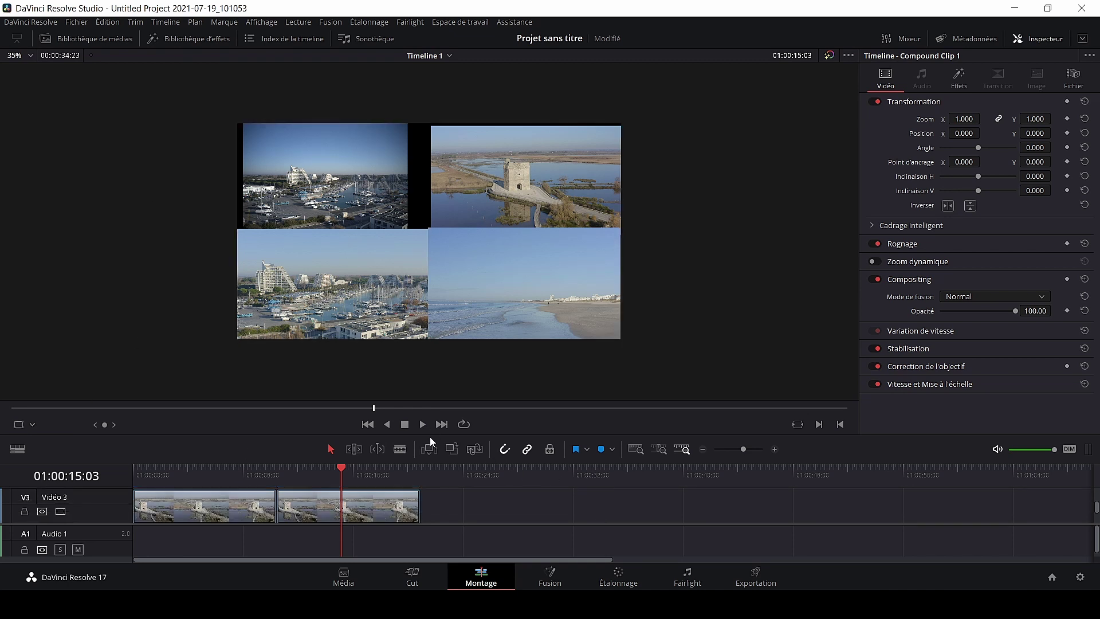
pyautogui.moveTo(429, 436); pyautogui.dragTo(429, 325)
pyautogui.click(405, 402)
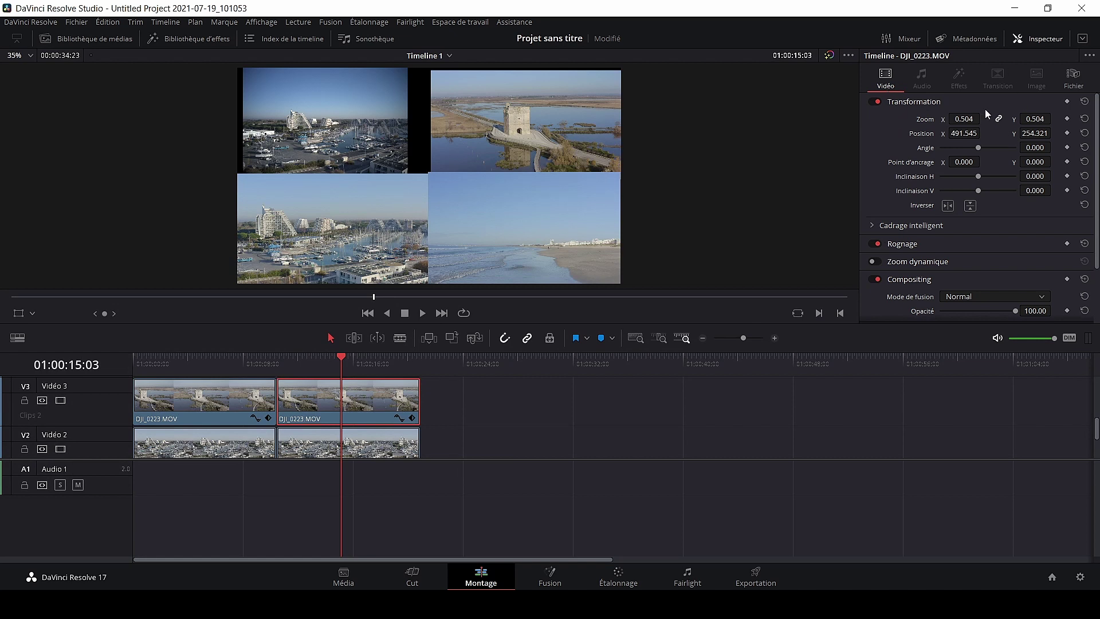
pyautogui.click(1084, 101)
pyautogui.click(311, 444)
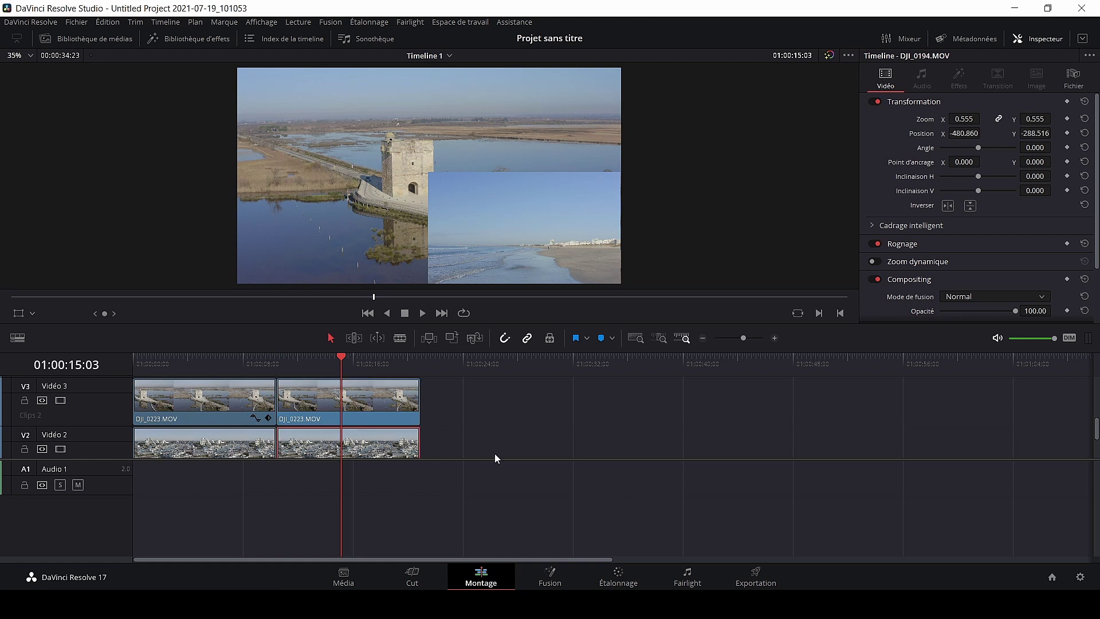
pyautogui.click(1084, 102)
# Step: Reset the Transformation settings of the remaining duplicated clips on Vidéo 1 and Vidéo 4
pyautogui.scroll(-3, 345, 432)
pyautogui.click(356, 432)
pyautogui.click(1084, 102)
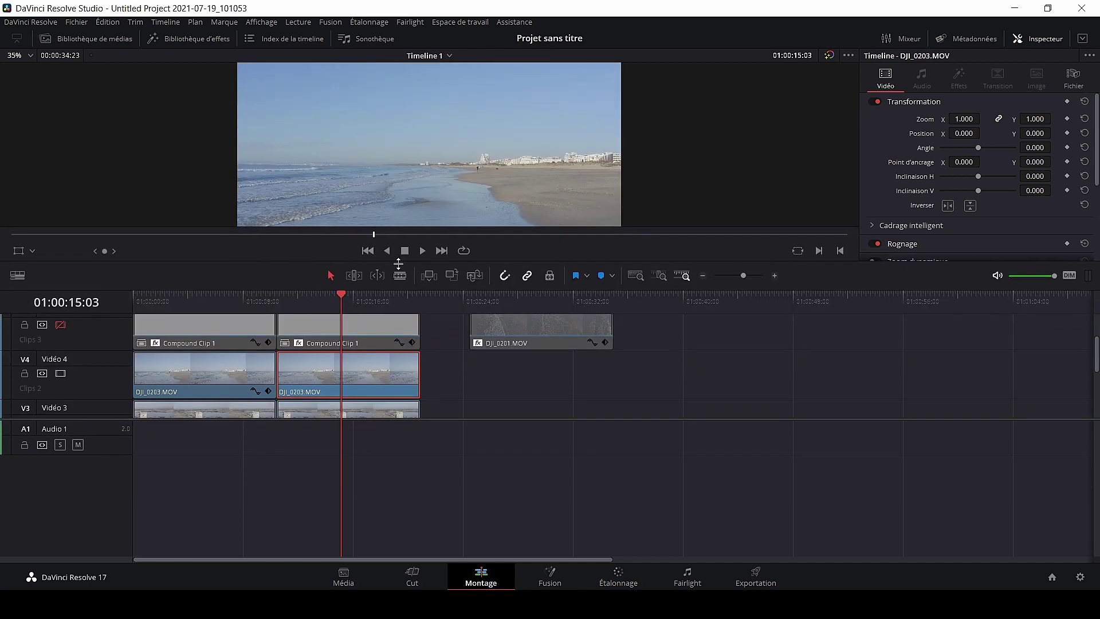
pyautogui.moveTo(399, 264); pyautogui.dragTo(399, 266)
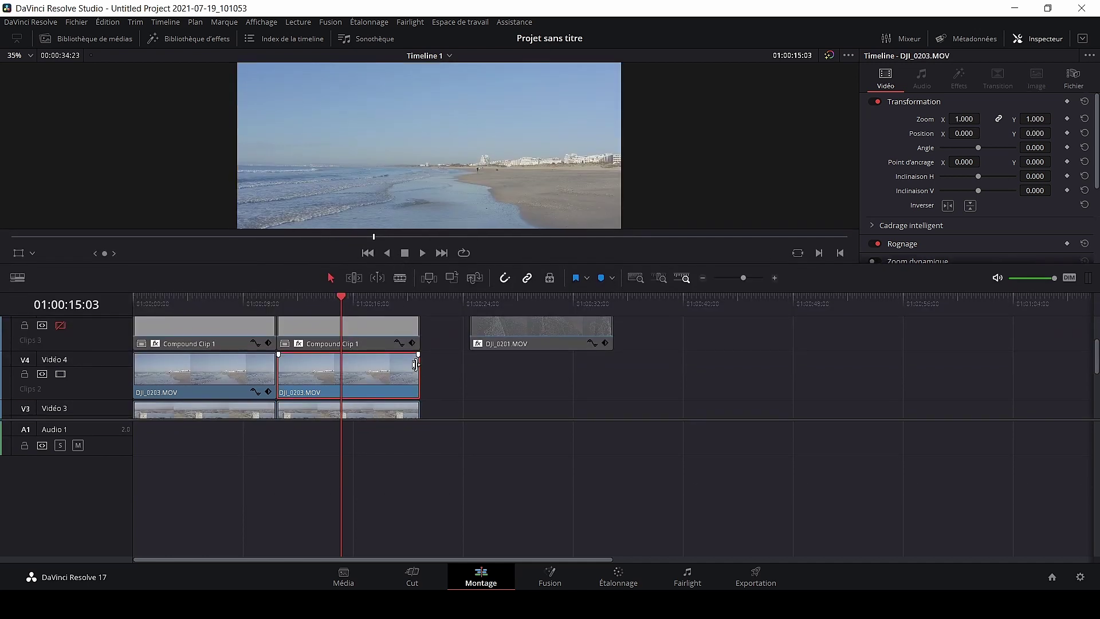
pyautogui.scroll(-1, 457, 370)
pyautogui.scroll(2, 454, 368)
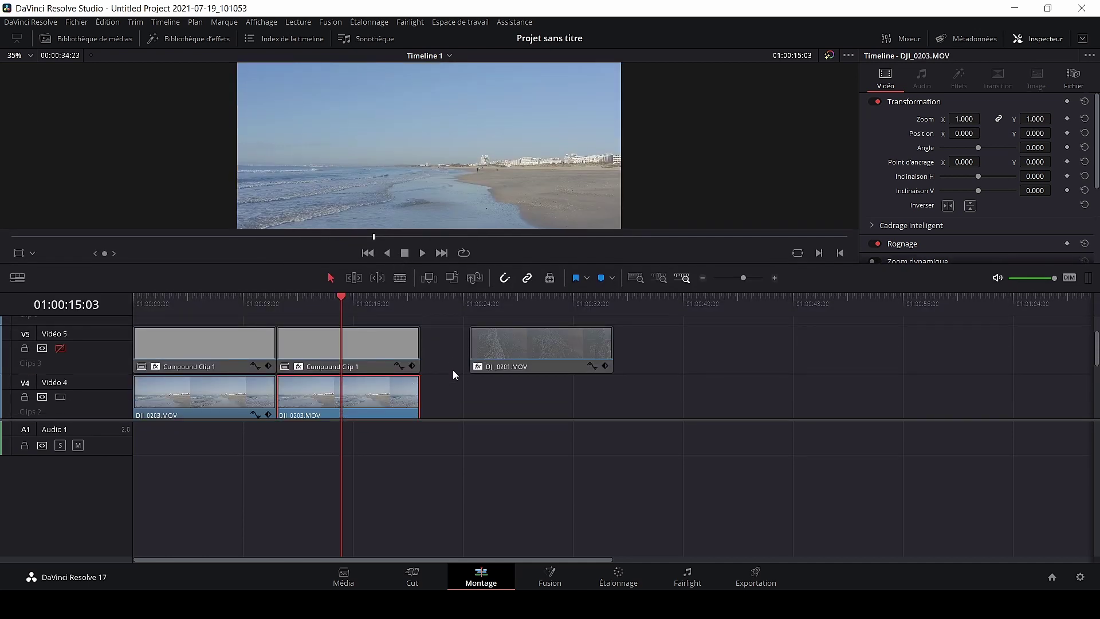
pyautogui.scroll(-1, 452, 379)
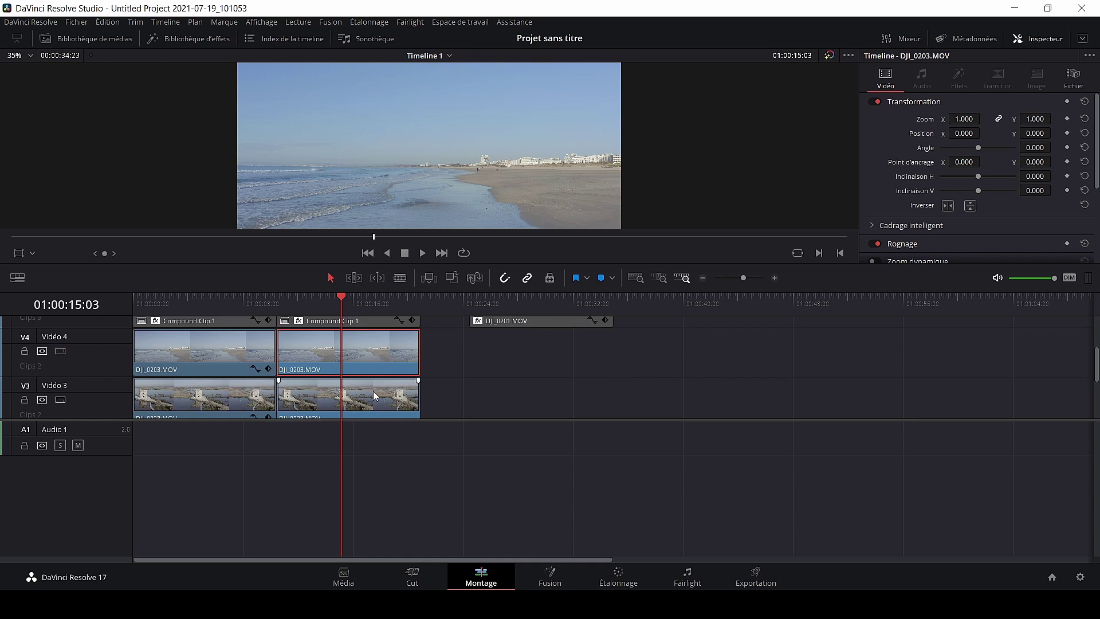
pyautogui.scroll(1, 370, 363)
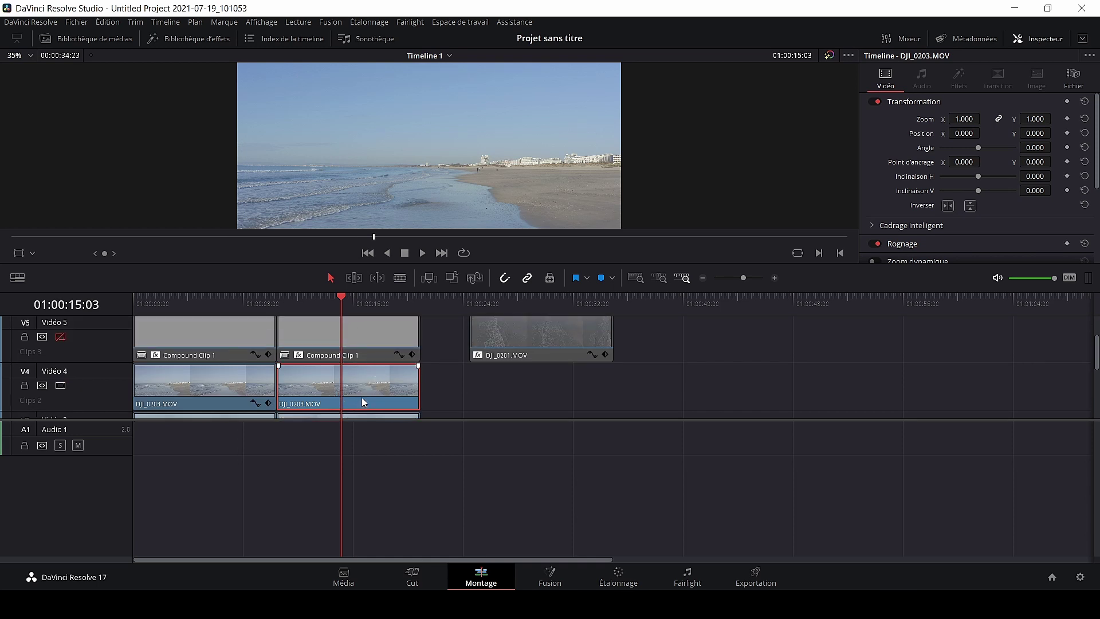
pyautogui.scroll(-1, 362, 401)
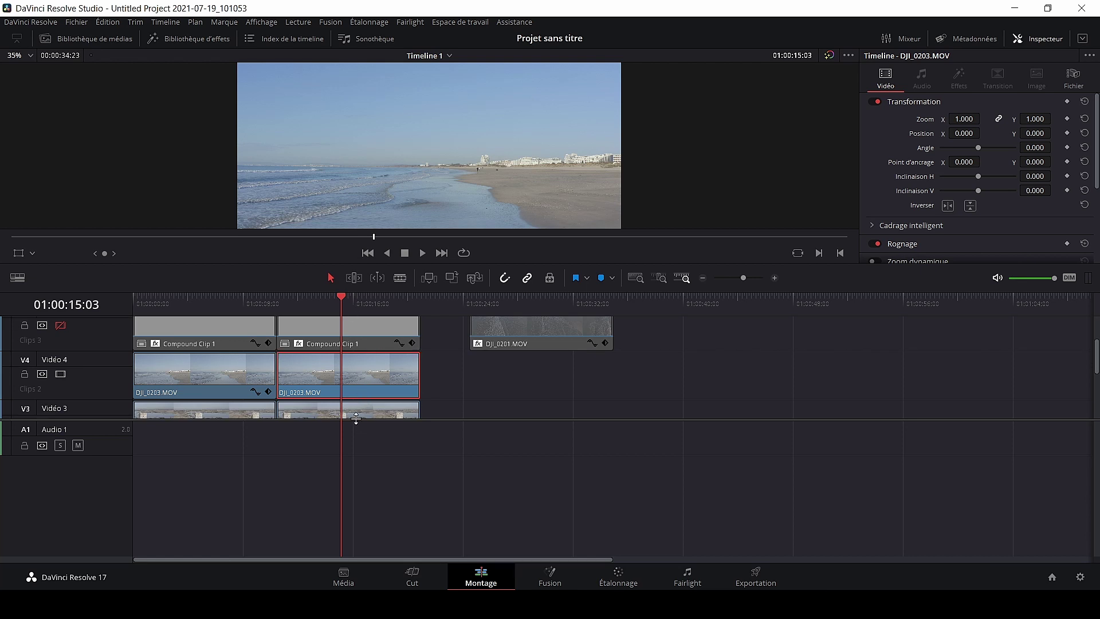
pyautogui.scroll(1, 358, 387)
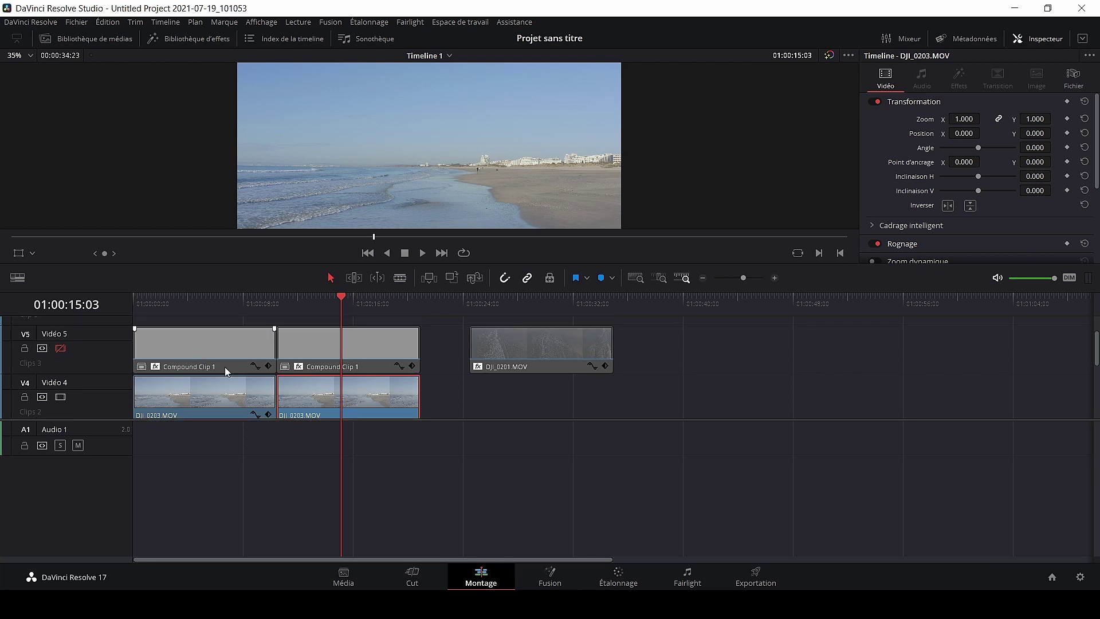
# Step: Apply Collage vidéo to the duplicated DJI_0203.MOV clip on Vidéo 4 and set its Workflow to Créer une vignette
pyautogui.click(187, 40)
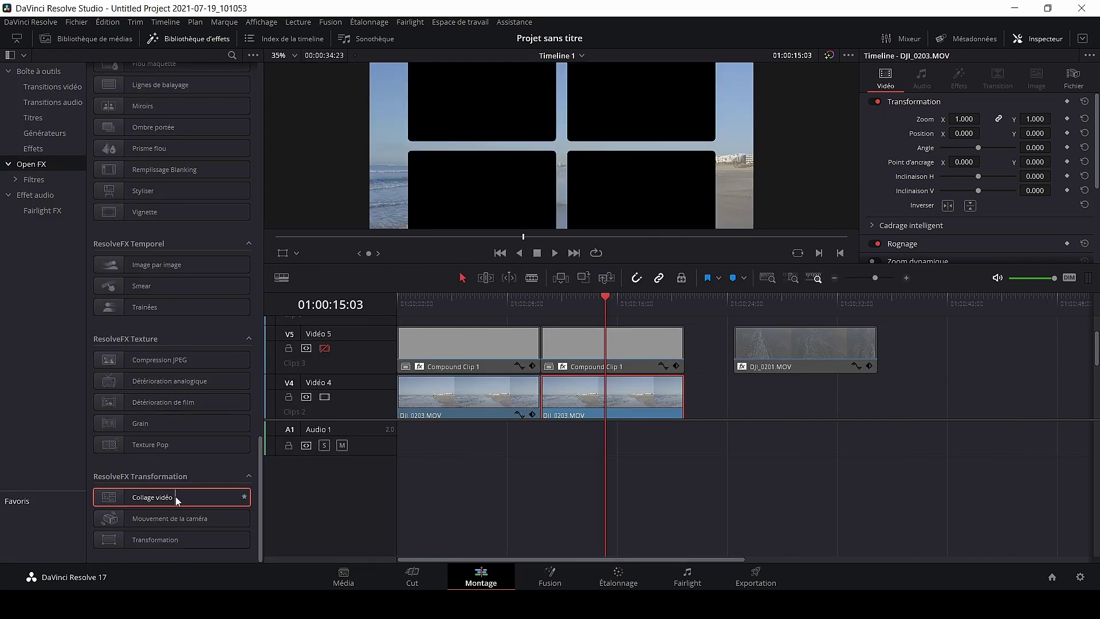
pyautogui.moveTo(175, 496); pyautogui.dragTo(600, 406)
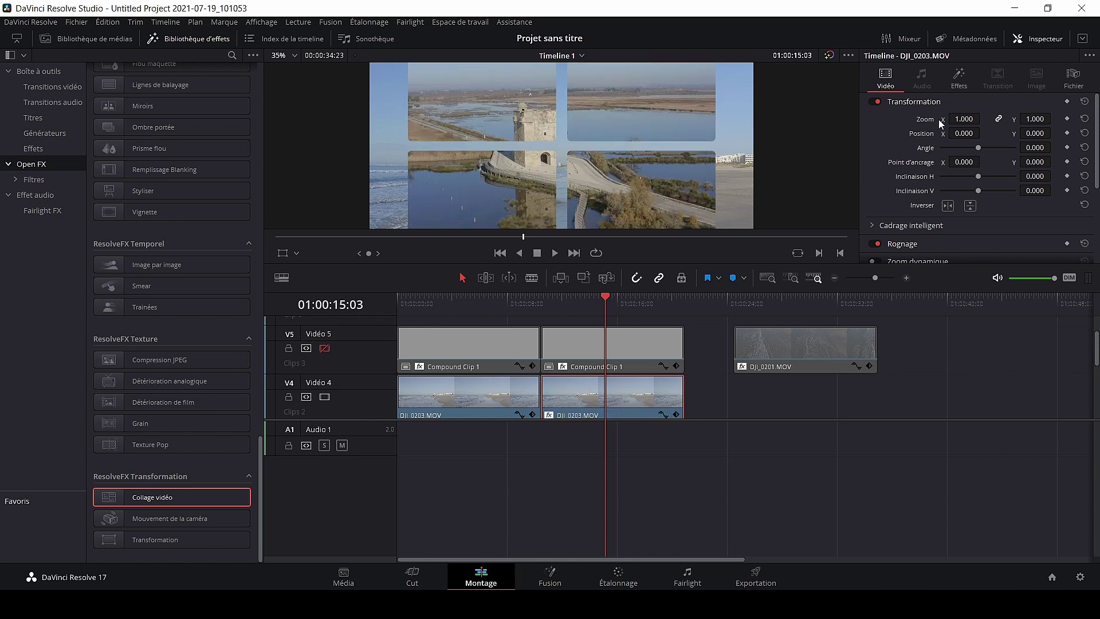
pyautogui.click(959, 79)
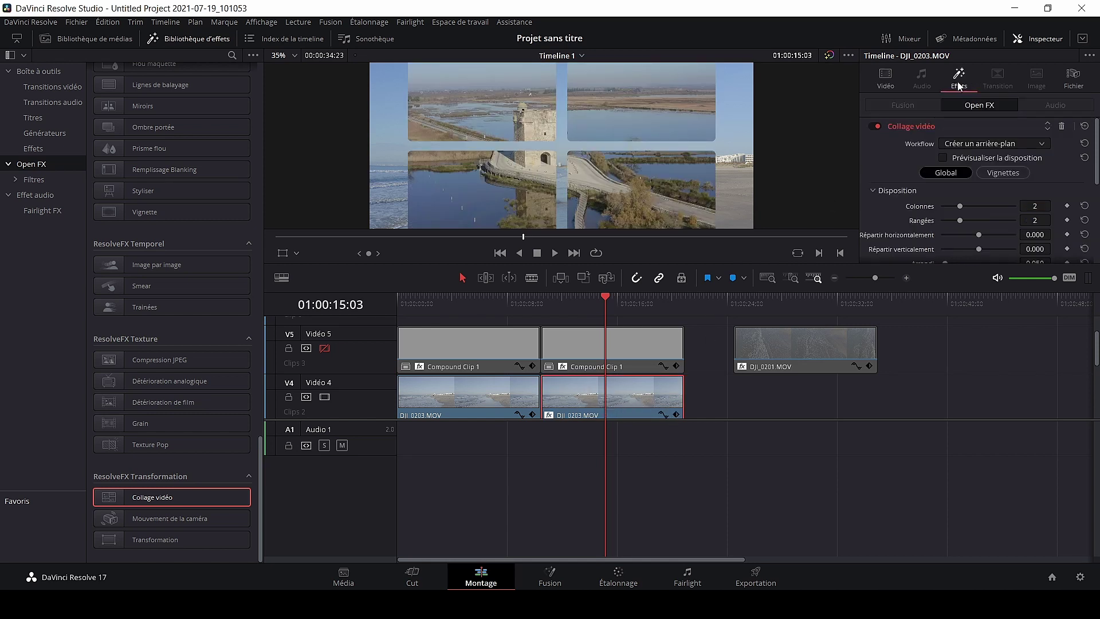
pyautogui.click(983, 145)
pyautogui.click(983, 172)
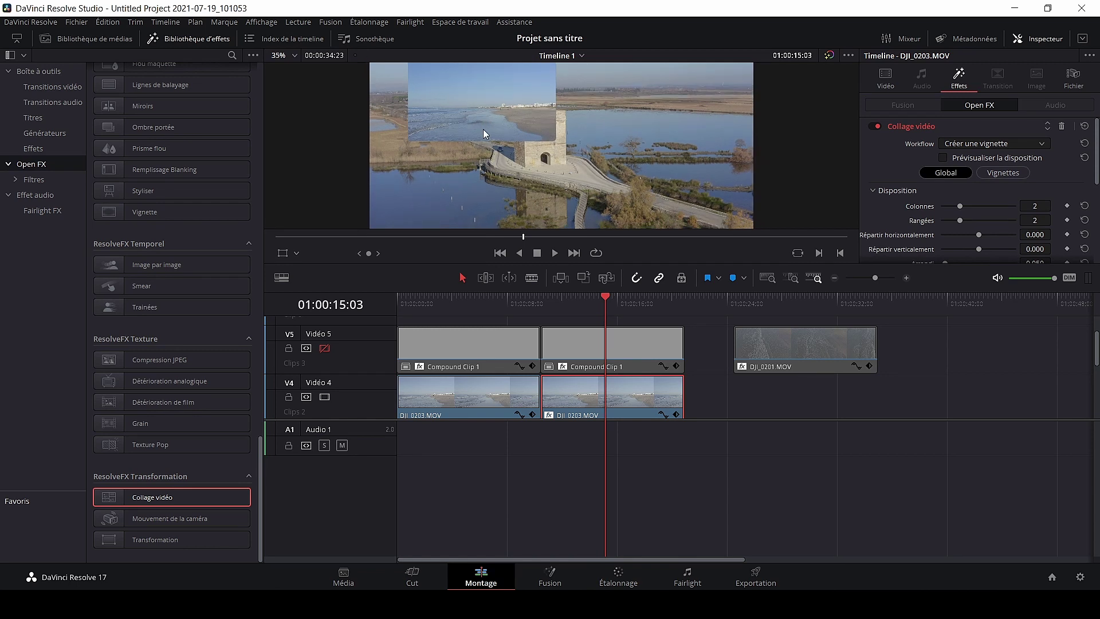
# Step: Apply Collage vidéo with the Créer une vignette workflow to the duplicated DJI_0223.MOV and DJI_0194.MOV clips on Vidéo 3 and Vidéo 2
pyautogui.scroll(-1, 483, 129)
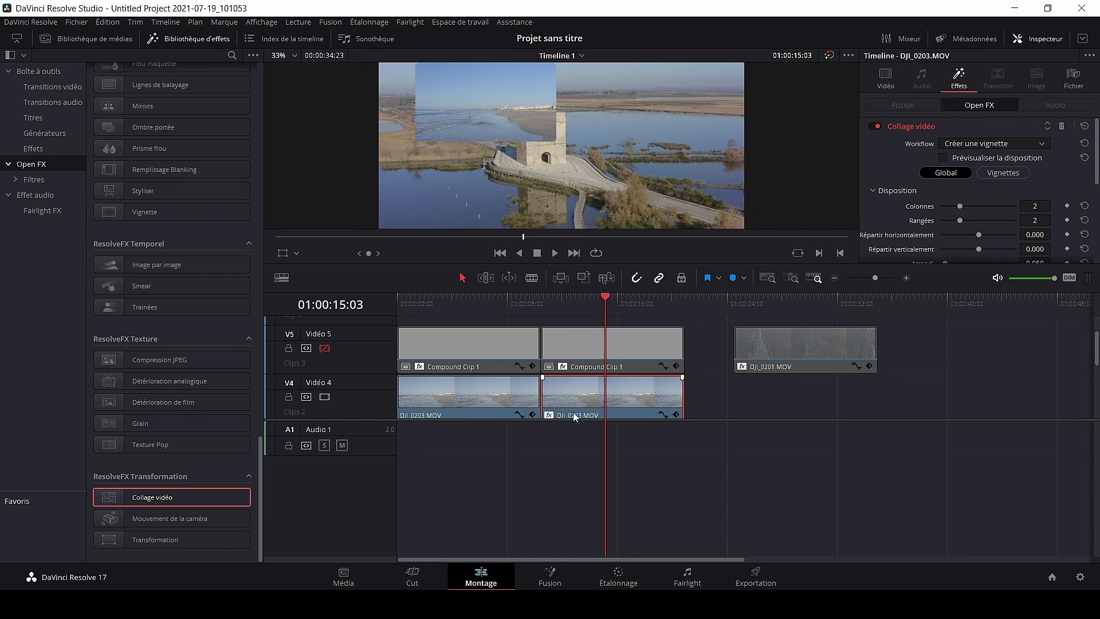
pyautogui.scroll(-1, 610, 404)
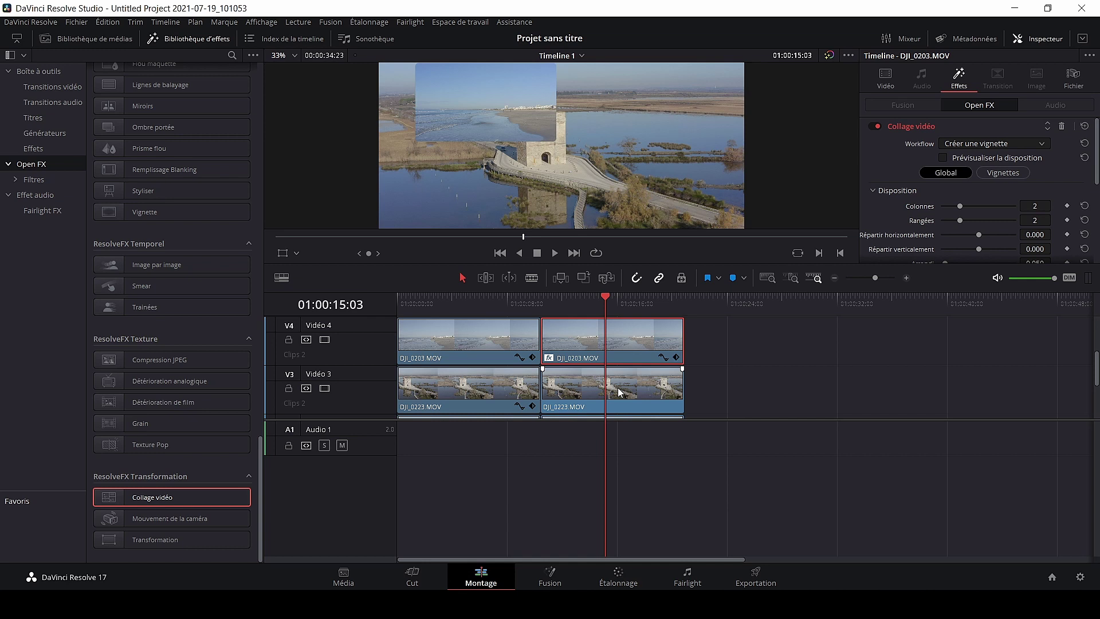
pyautogui.click(618, 392)
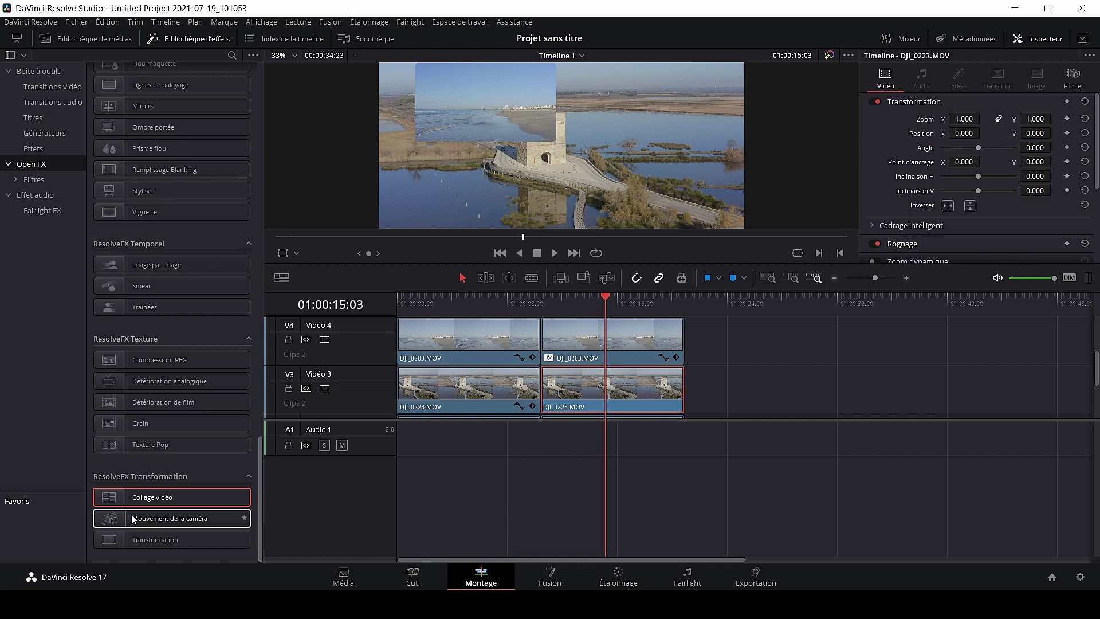
pyautogui.moveTo(148, 497); pyautogui.dragTo(578, 393)
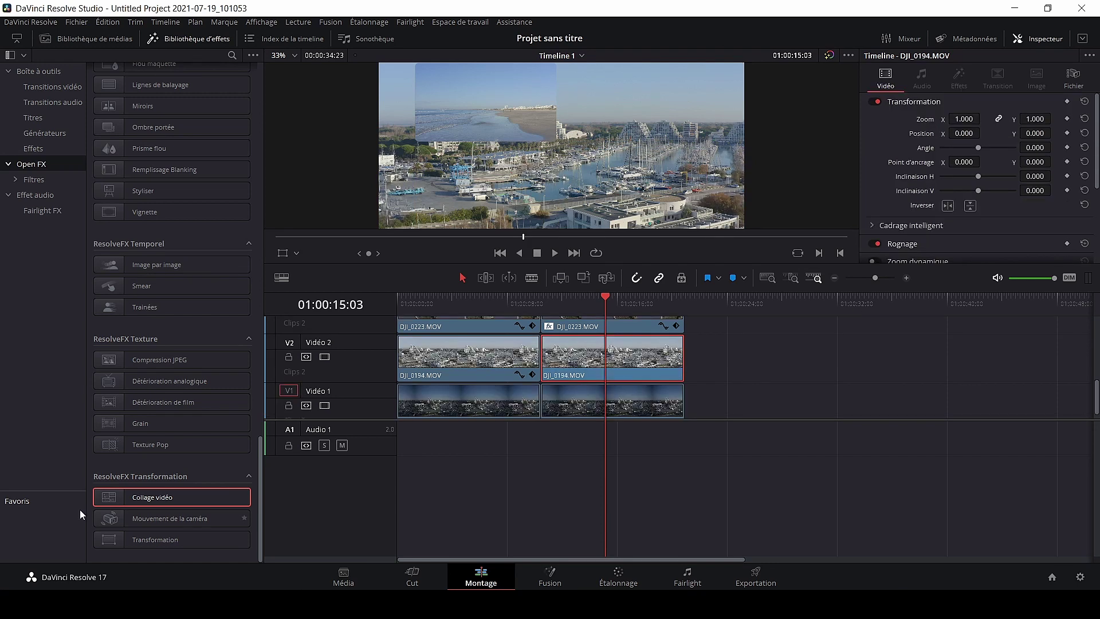
pyautogui.moveTo(165, 500); pyautogui.dragTo(578, 366)
pyautogui.click(994, 143)
pyautogui.click(980, 172)
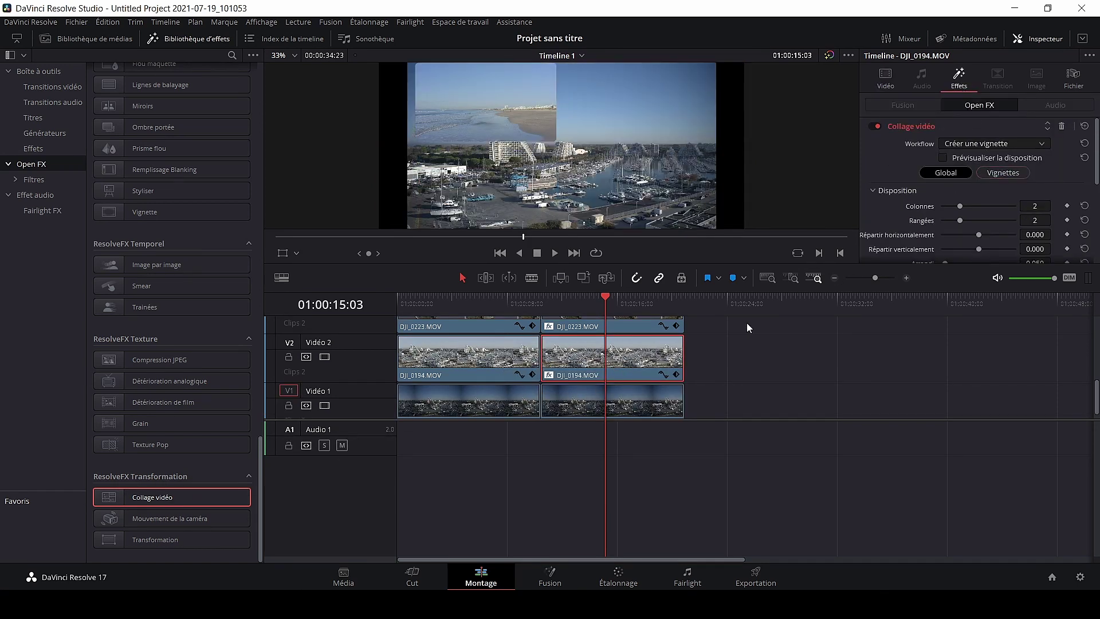
# Step: Apply Collage vidéo to the duplicated DJI_0191.DNG clip on Vidéo 1 and set its Workflow to Créer une vignette
pyautogui.moveTo(173, 498); pyautogui.dragTo(611, 402)
pyautogui.click(993, 144)
pyautogui.click(993, 144)
pyautogui.click(647, 400)
pyautogui.click(1000, 142)
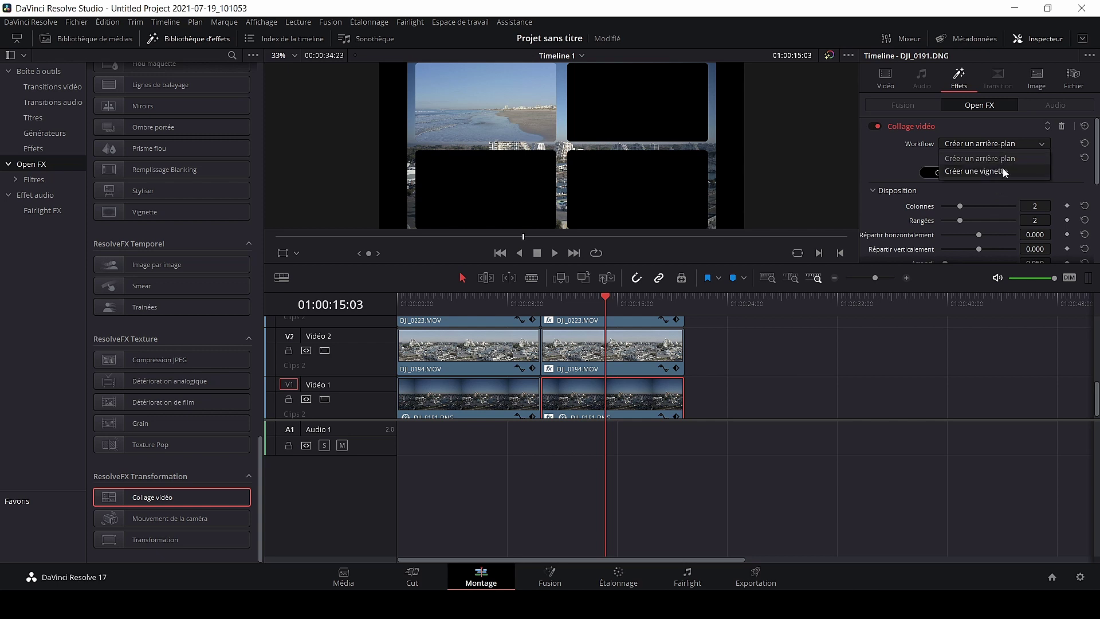
pyautogui.click(1002, 171)
# Step: Close the effects library and set the active tile of the duplicated DJI_0191.DNG clip on Vidéo 1 to Tile 2
pyautogui.scroll(5, 625, 389)
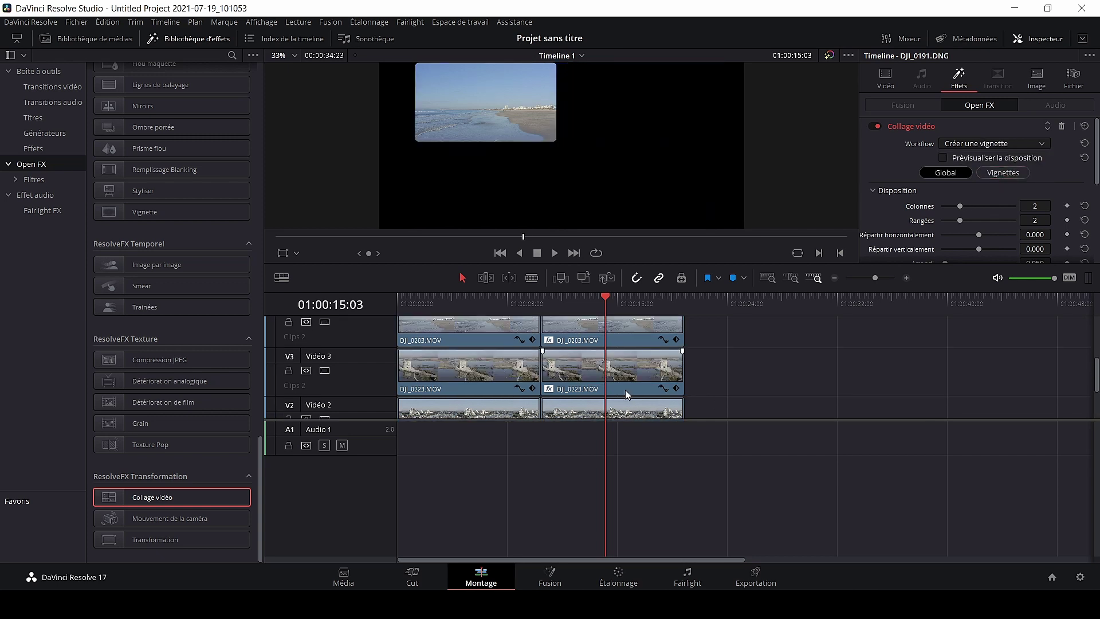
pyautogui.scroll(-1, 623, 358)
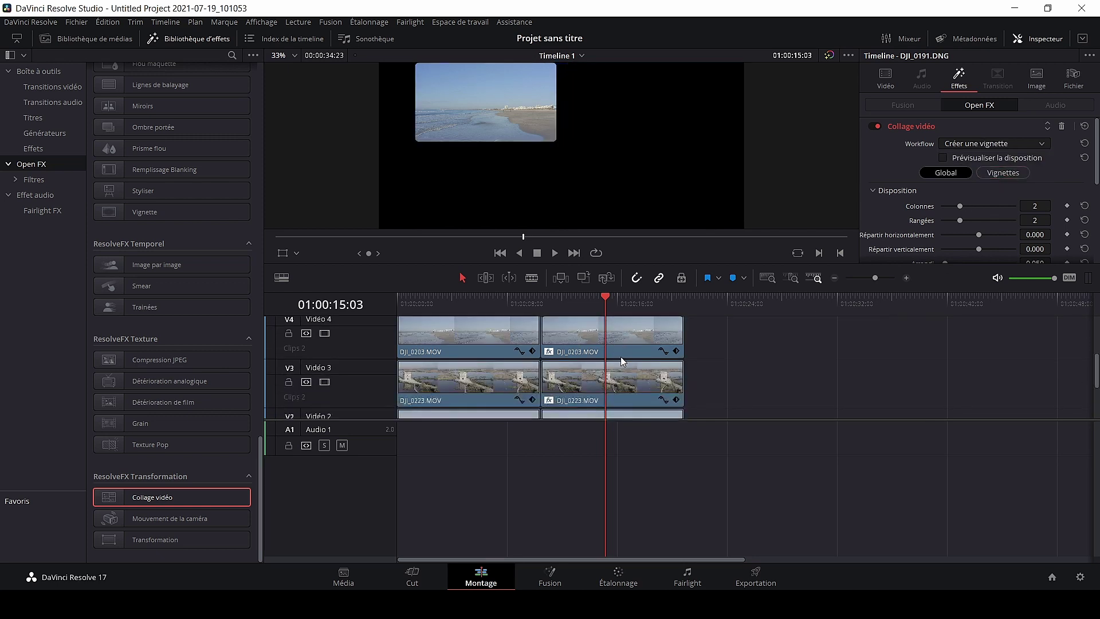
pyautogui.click(193, 39)
pyautogui.scroll(-3, 351, 358)
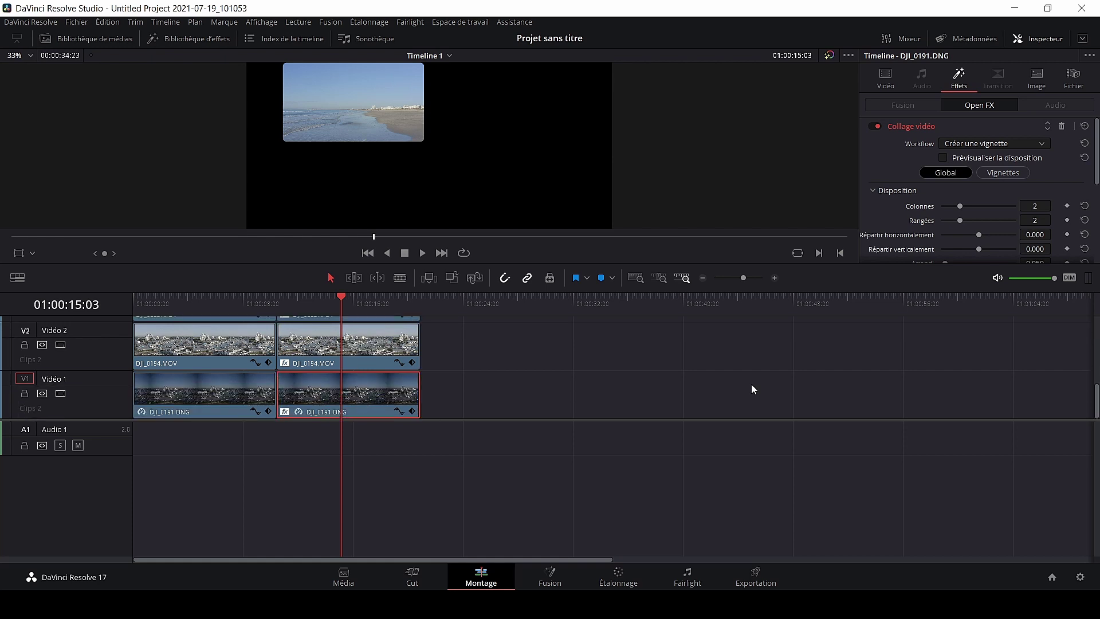
pyautogui.click(998, 173)
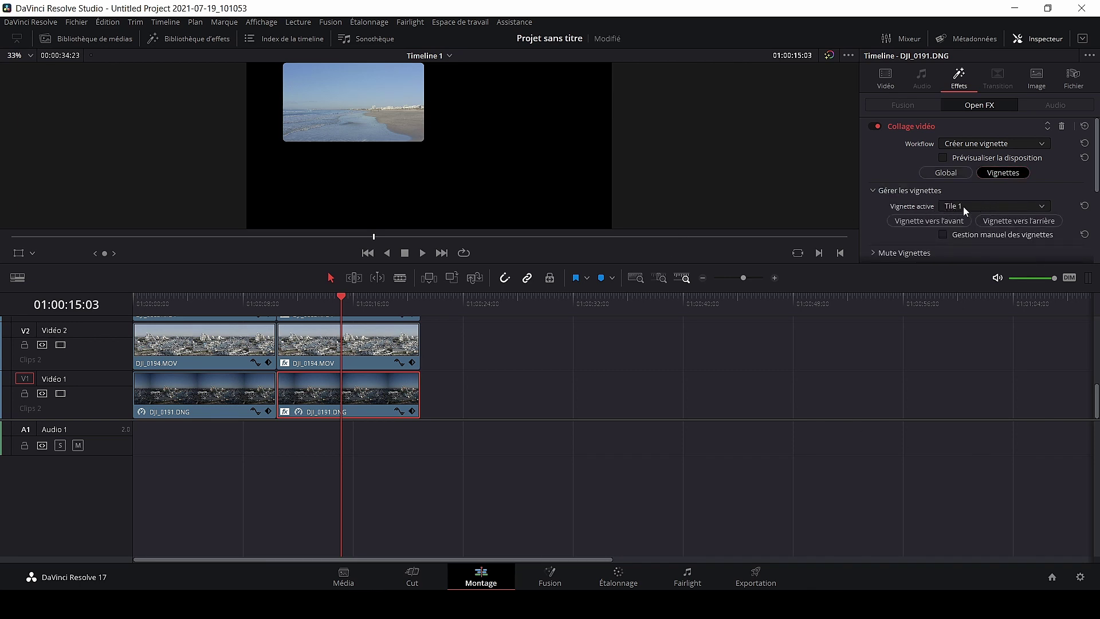
pyautogui.click(991, 205)
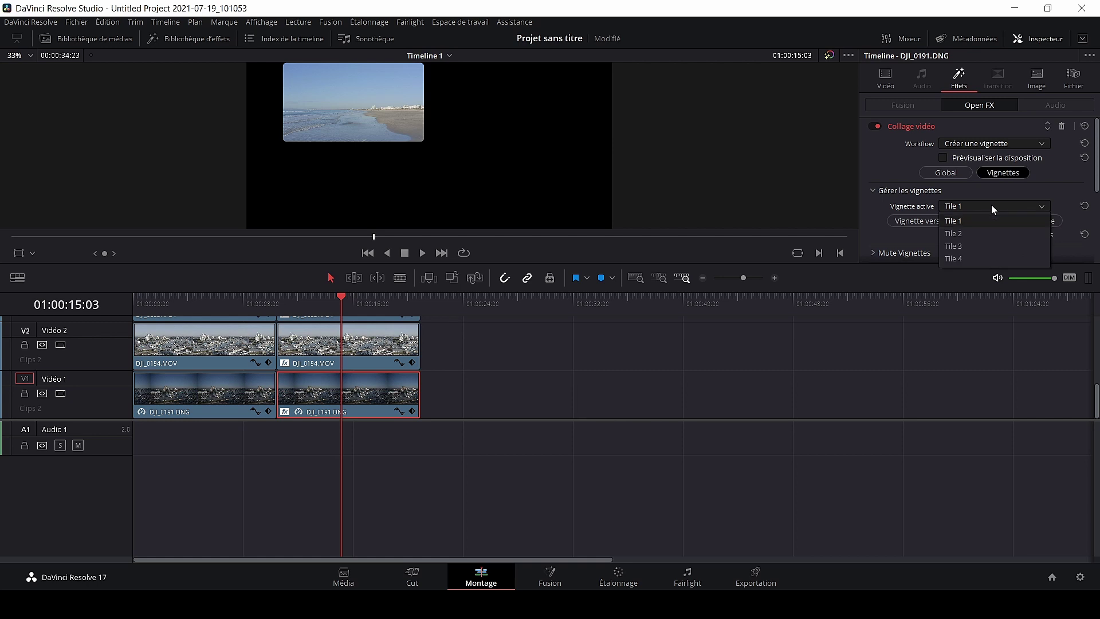
pyautogui.click(987, 229)
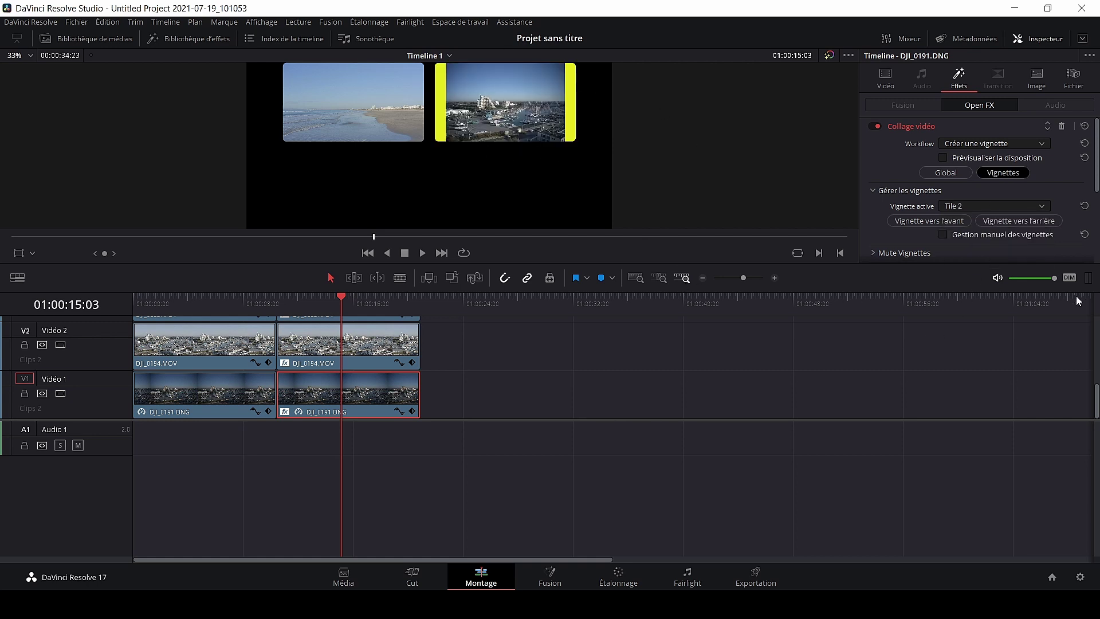
# Step: Set the active tile of the duplicated DJI_0194.MOV clip on Vidéo 2 to Tile 3
pyautogui.click(353, 359)
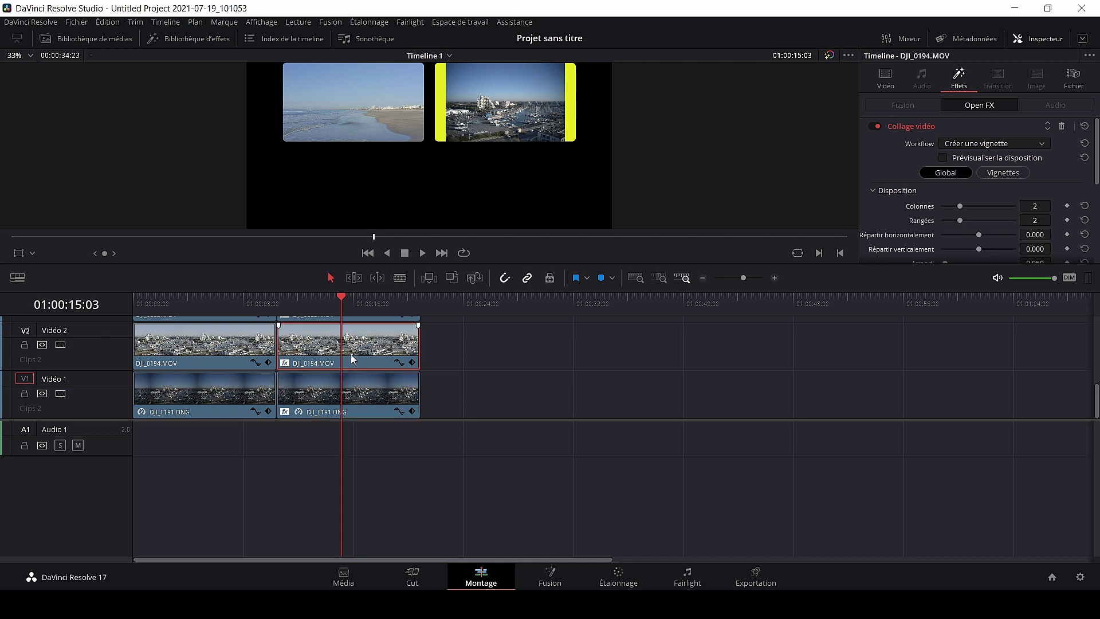
pyautogui.click(1008, 174)
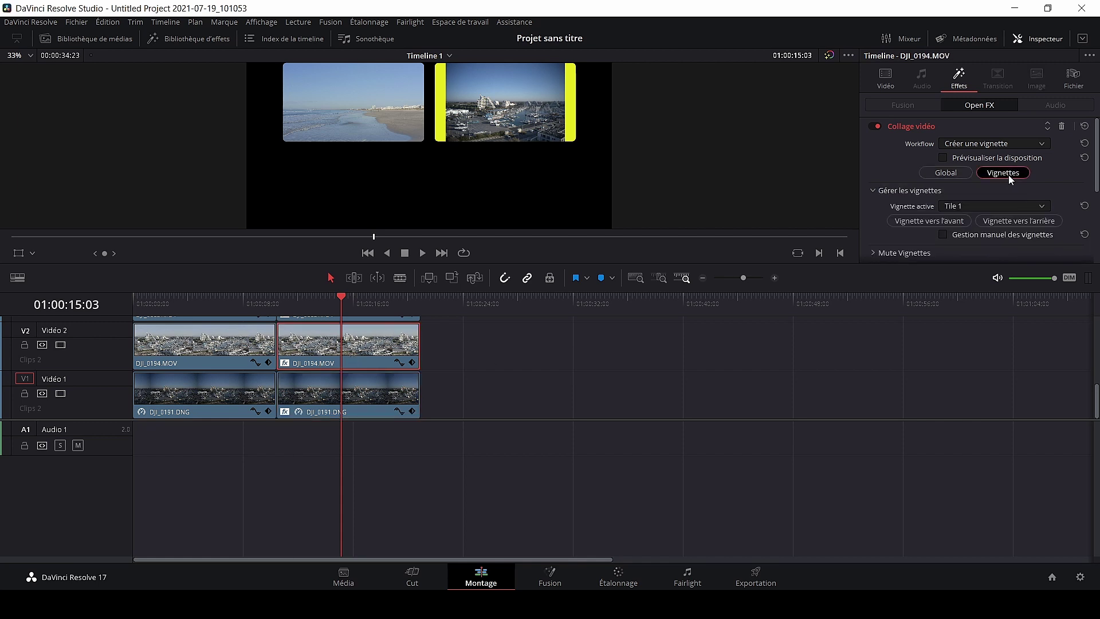
pyautogui.click(989, 208)
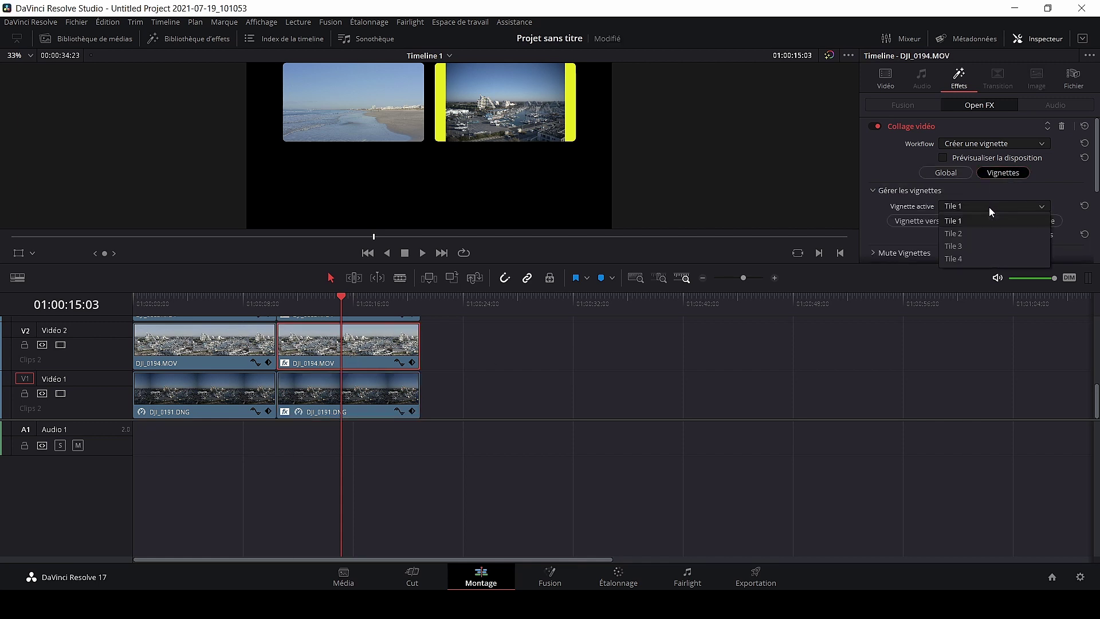
pyautogui.click(980, 247)
# Step: Set the active tile of the duplicated DJI_0223.MOV clip on Vidéo 3 to Tile 4
pyautogui.scroll(4, 367, 359)
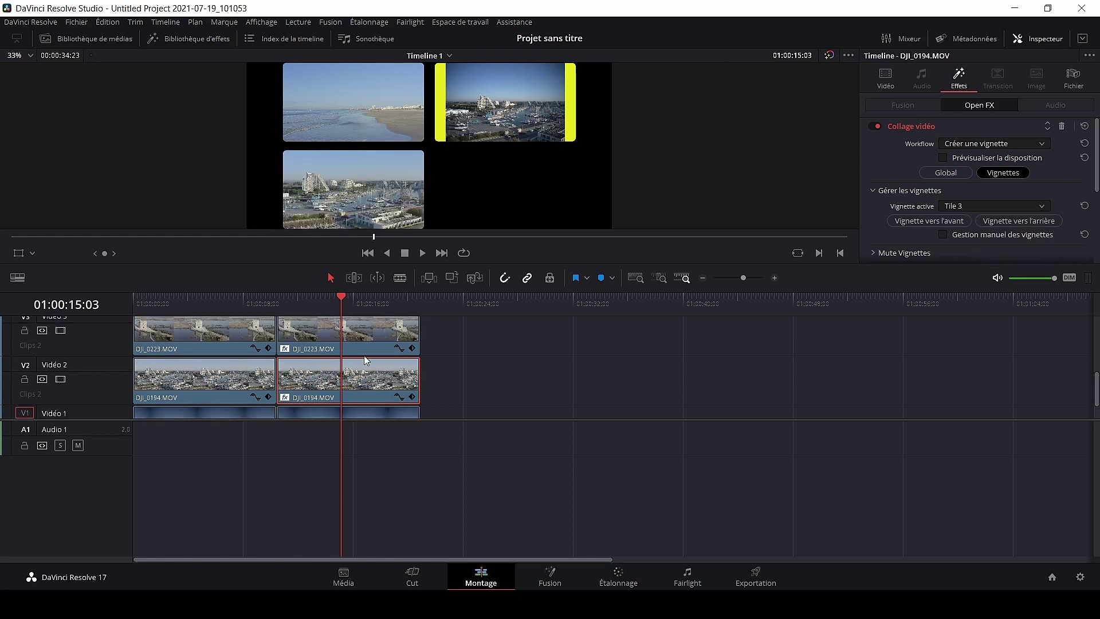
pyautogui.click(367, 360)
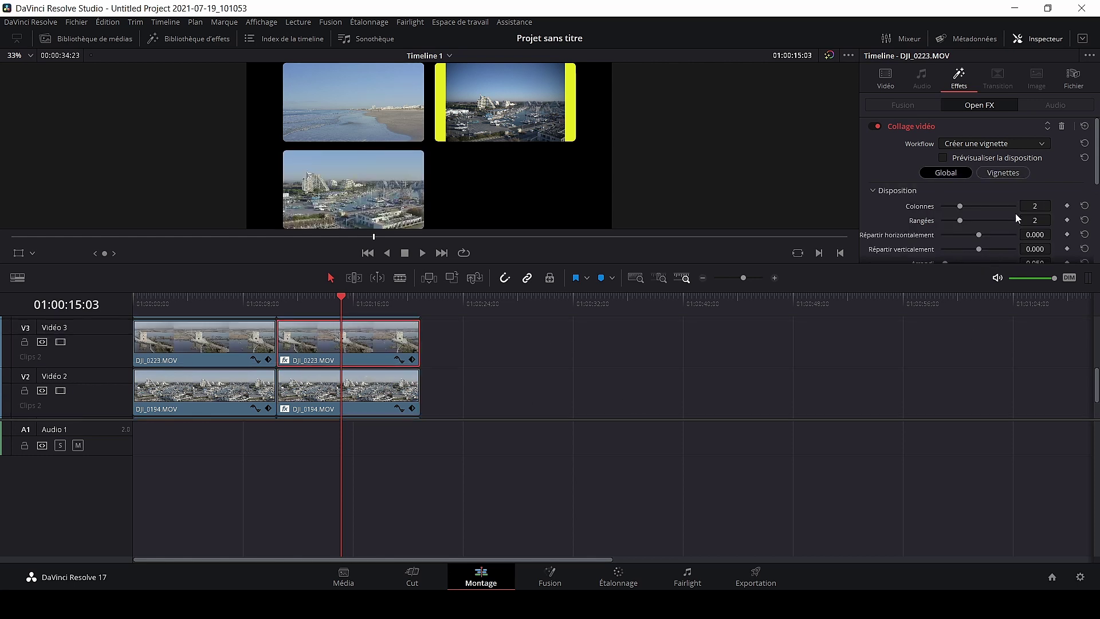
pyautogui.click(1010, 174)
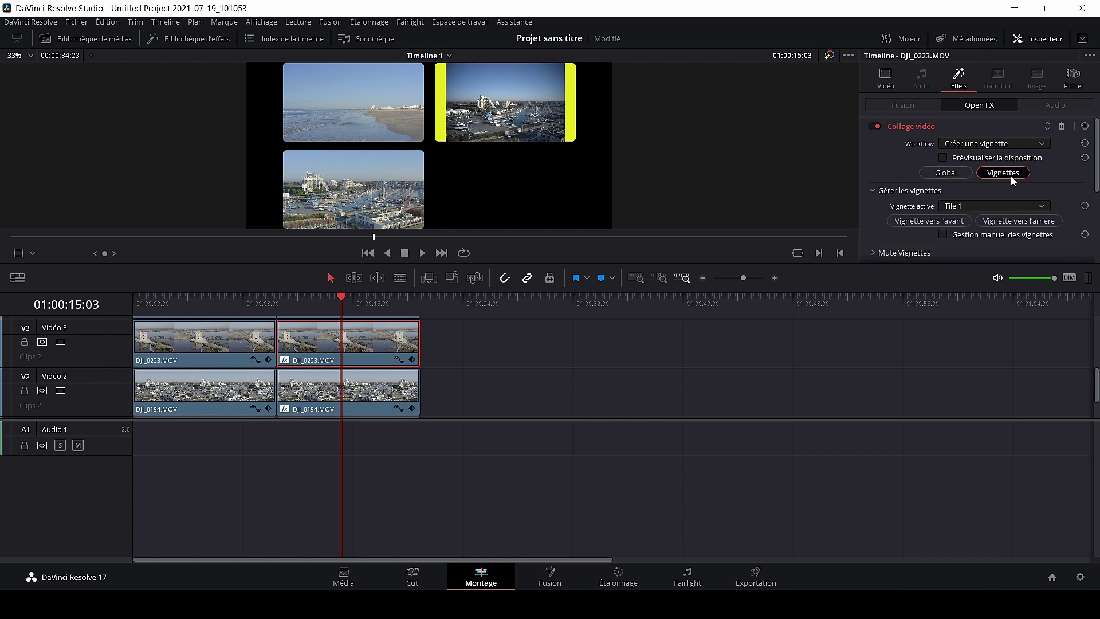
pyautogui.click(999, 205)
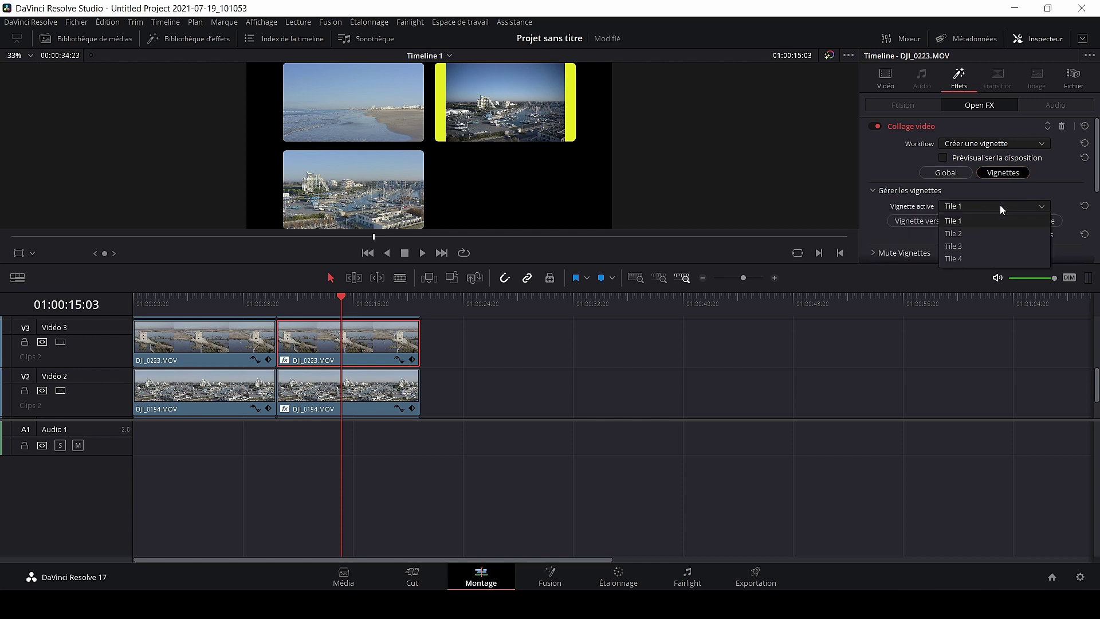
pyautogui.click(988, 259)
# Step: Show the Vignettes settings of the duplicated DJI_0203.MOV clip on Vidéo 4 to check its active tile
pyautogui.scroll(2, 335, 366)
pyautogui.click(335, 366)
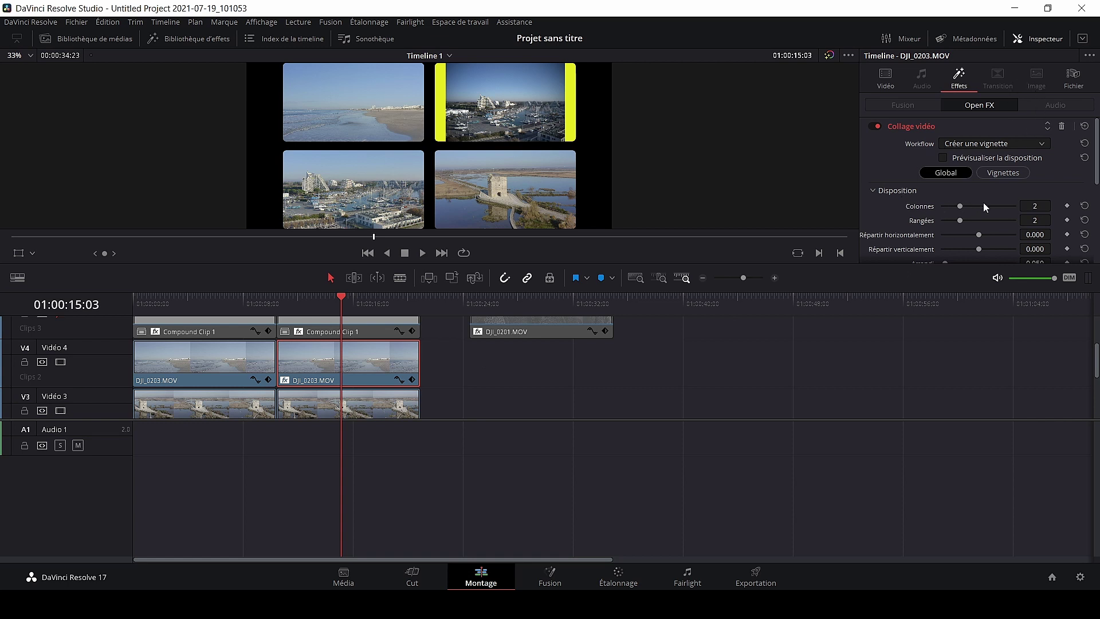
pyautogui.click(1002, 173)
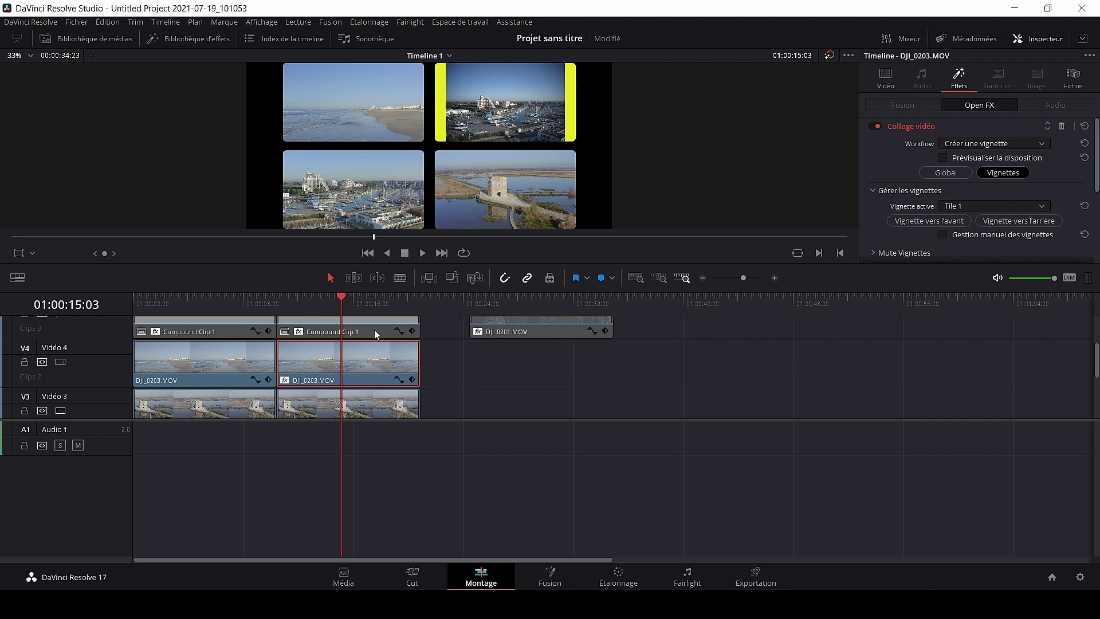
# Step: Enlarge the timeline area and move the duplicated Compound Clip 1 on Vidéo 5 to the empty stretch beyond DJI_0201.MOV
pyautogui.scroll(3, 337, 339)
pyautogui.scroll(-2, 336, 335)
pyautogui.scroll(-2, 337, 336)
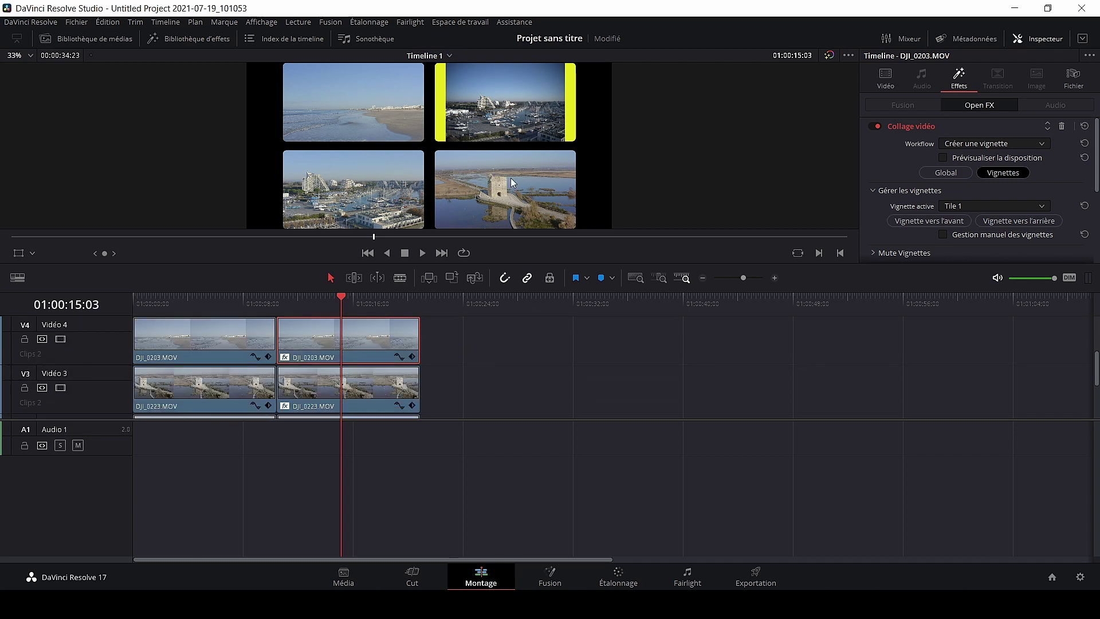
pyautogui.scroll(-1, 528, 163)
pyautogui.scroll(1, 528, 163)
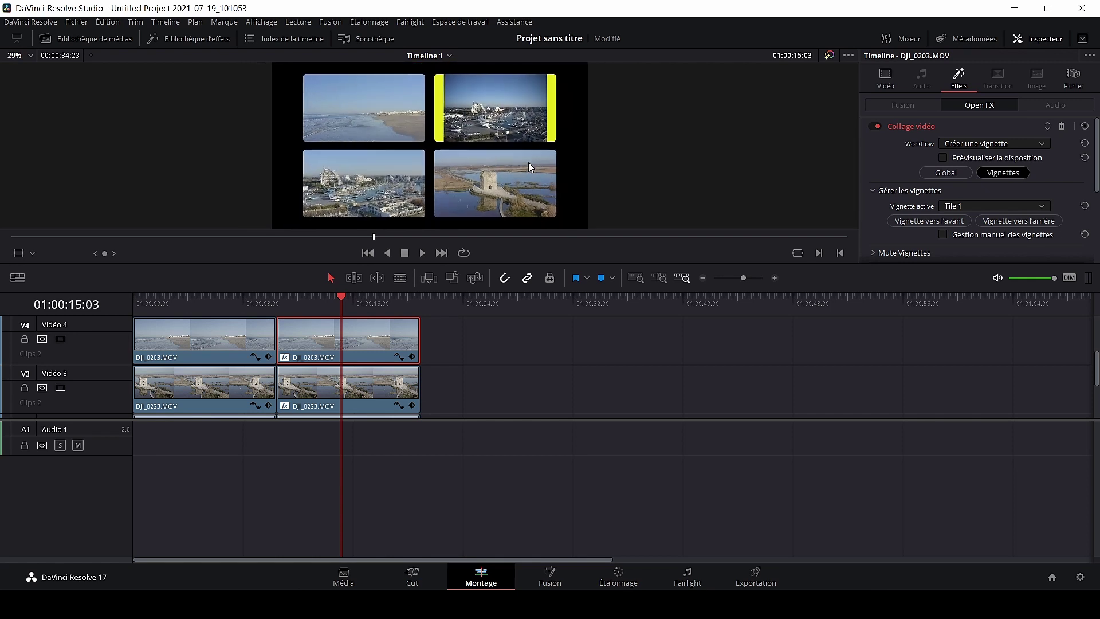
pyautogui.scroll(-1, 359, 362)
pyautogui.scroll(3, 357, 360)
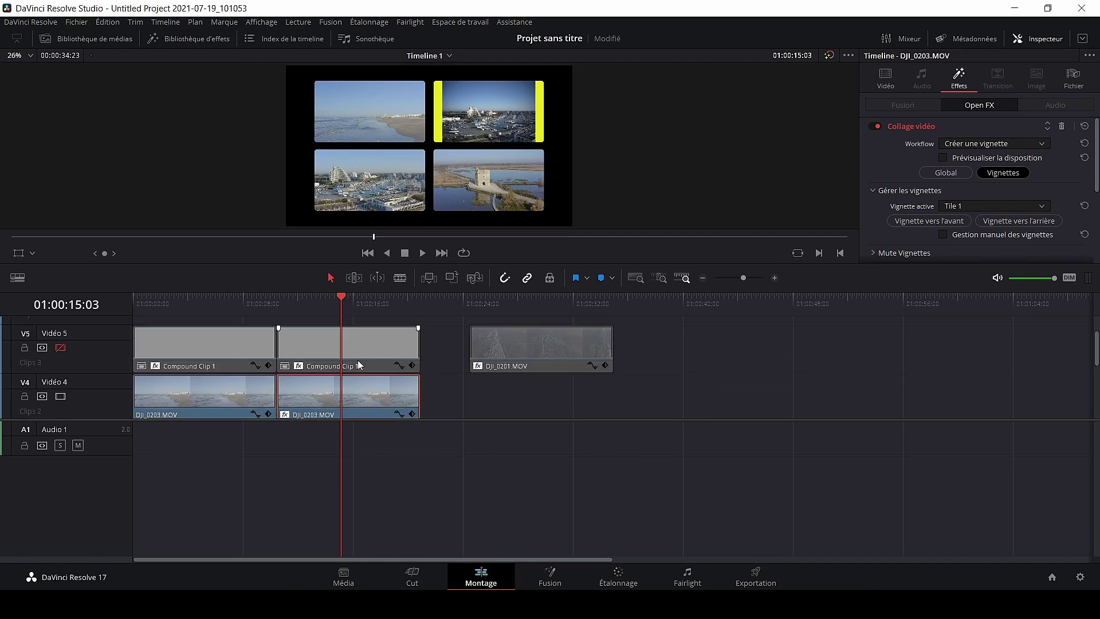
pyautogui.moveTo(422, 261); pyautogui.dragTo(420, 176)
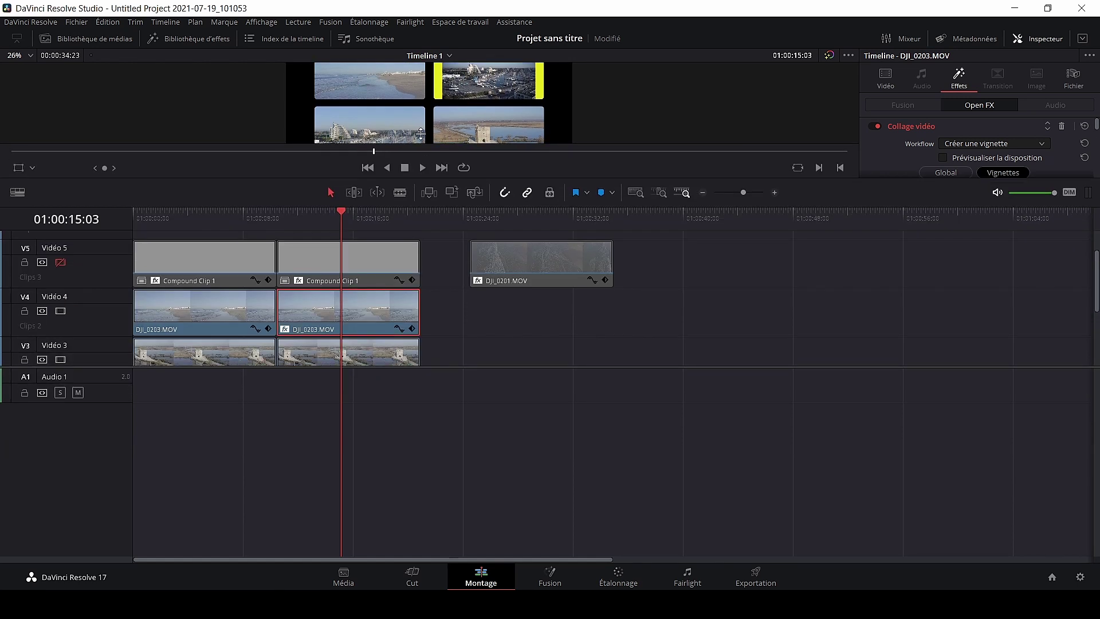
pyautogui.moveTo(366, 263); pyautogui.dragTo(789, 255)
# Step: Move the four duplicated clips up one track together, leaving Vidéo 1 free beneath the stack
pyautogui.scroll(-3, 414, 248)
pyautogui.moveTo(434, 244); pyautogui.dragTo(332, 368)
pyautogui.scroll(3, 433, 310)
pyautogui.moveTo(369, 284); pyautogui.dragTo(363, 246)
pyautogui.scroll(-3, 491, 309)
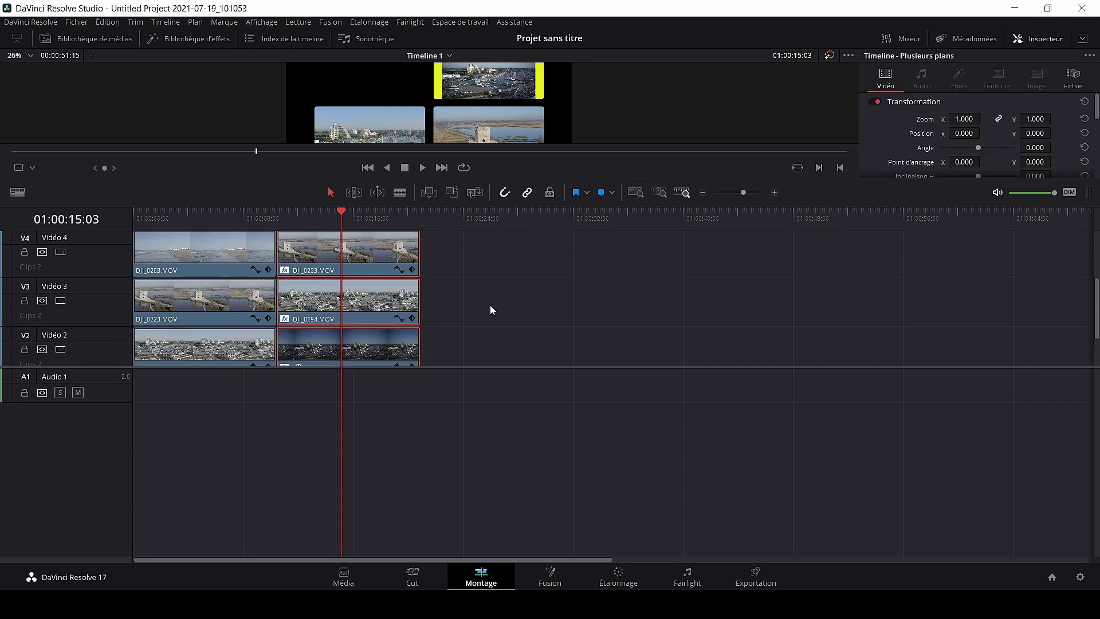
pyautogui.click(332, 352)
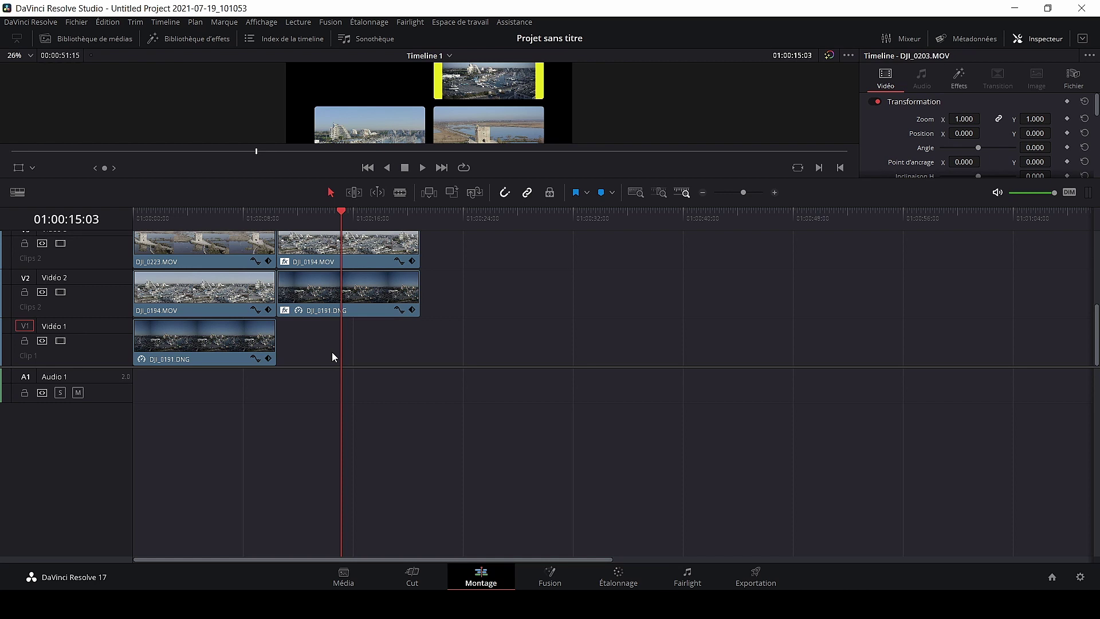
# Step: Place a Couleur opaque generator on Vidéo 1 beneath the duplicated stack, aligned with the start of its clips
pyautogui.click(197, 39)
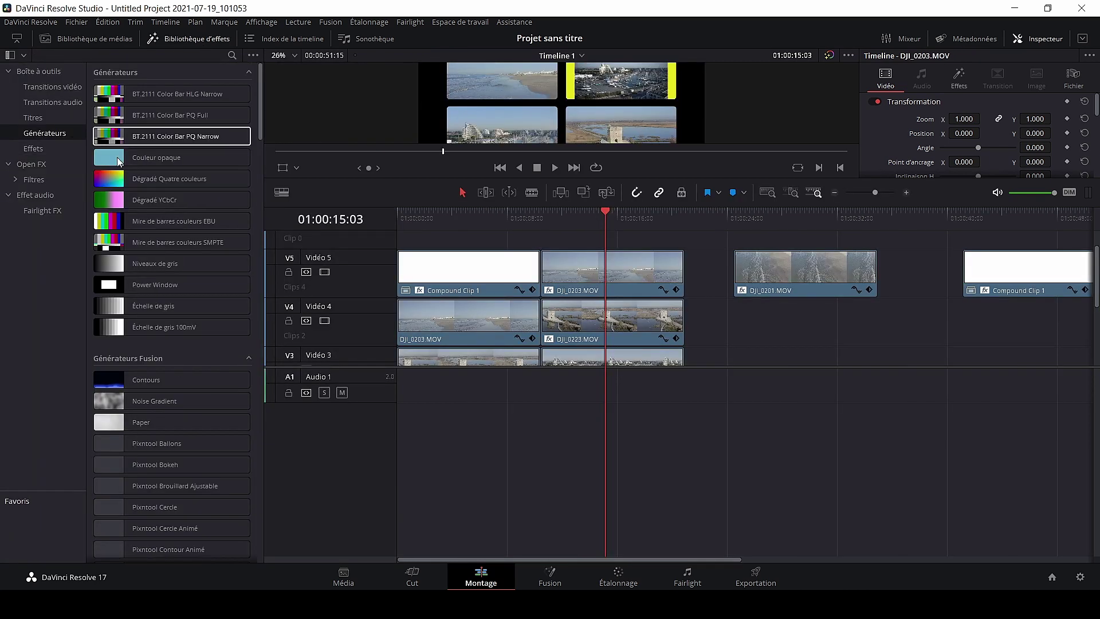
pyautogui.moveTo(175, 159); pyautogui.dragTo(775, 351)
pyautogui.scroll(-3, 806, 326)
pyautogui.moveTo(799, 264); pyautogui.dragTo(613, 406)
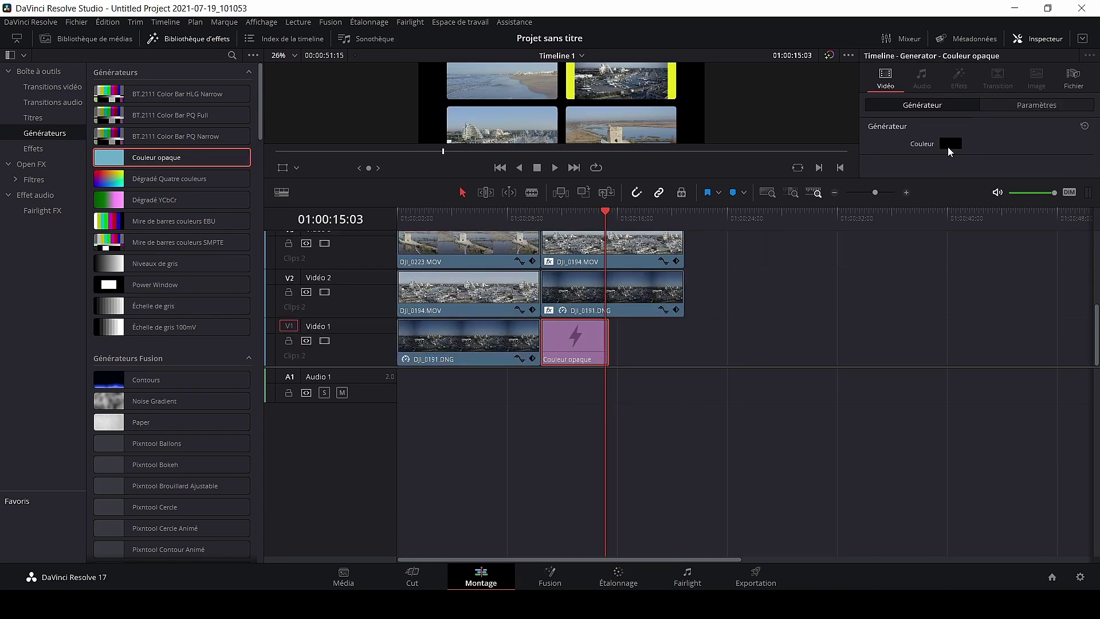
# Step: Set the Couleur opaque generator to light grey #e5e5e5 and extend it to the end of the clips above
pyautogui.click(949, 144)
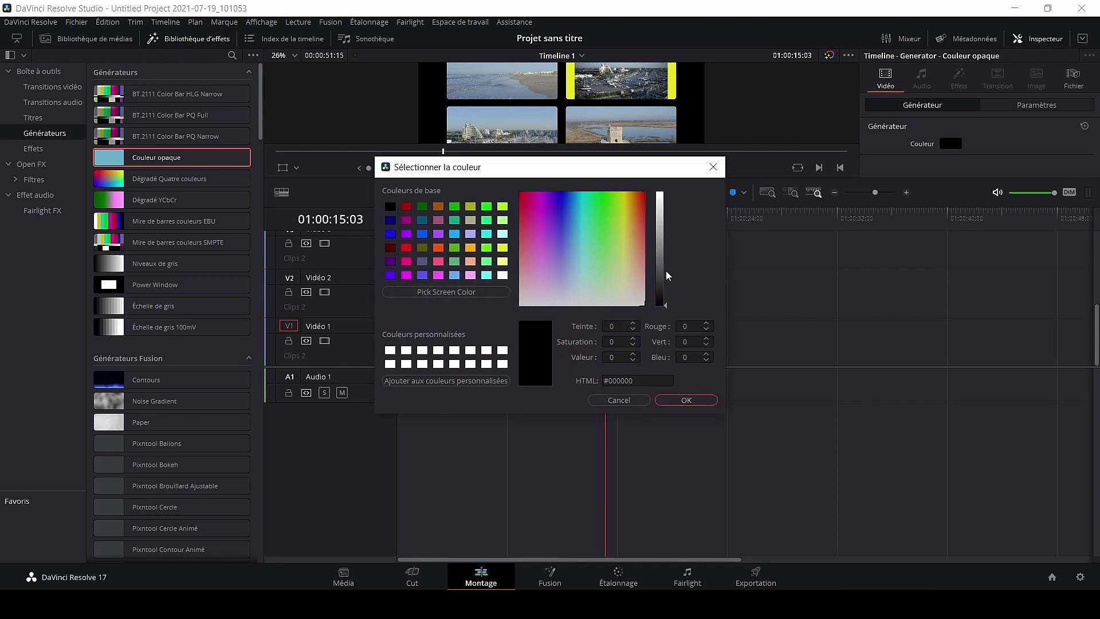
pyautogui.moveTo(667, 308); pyautogui.dragTo(656, 208)
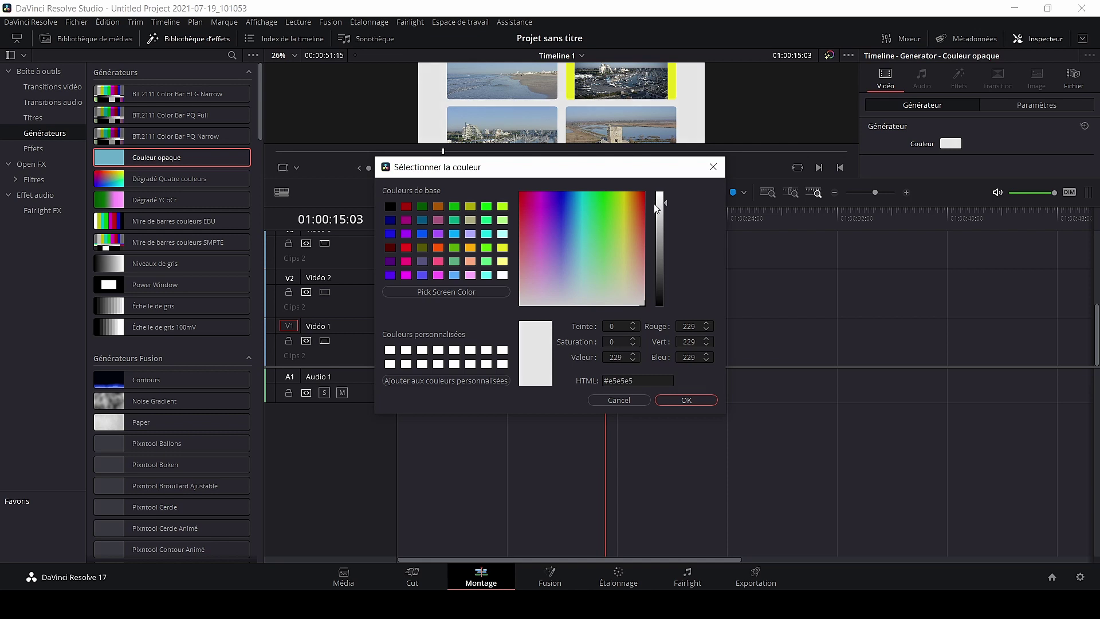
pyautogui.click(687, 400)
pyautogui.moveTo(605, 341); pyautogui.dragTo(682, 337)
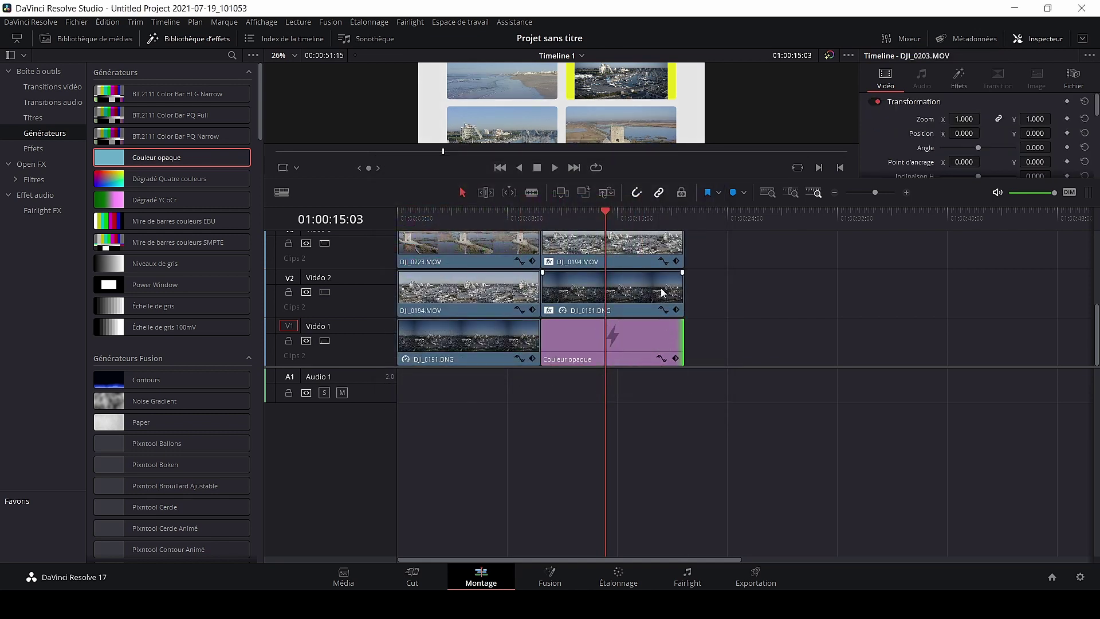
# Step: Close the effects library, enlarge the viewer and examine the restacked collage clips on Vidéo 1 to Vidéo 5
pyautogui.scroll(1, 631, 352)
pyautogui.scroll(-1, 632, 352)
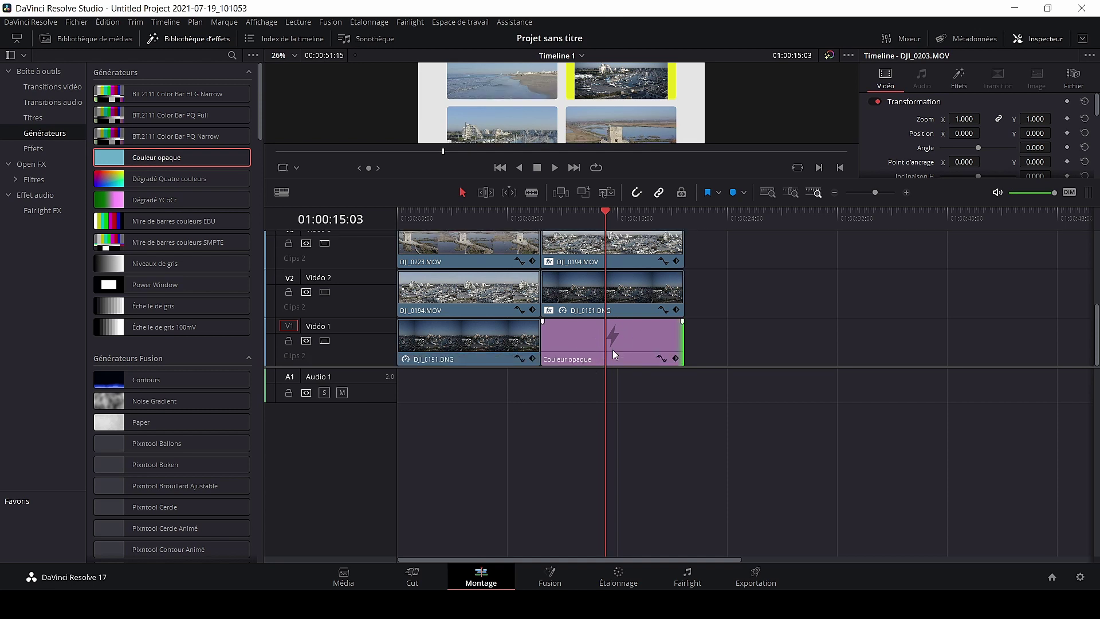
pyautogui.scroll(1, 632, 349)
pyautogui.scroll(-1, 633, 350)
pyautogui.scroll(-1, 372, 359)
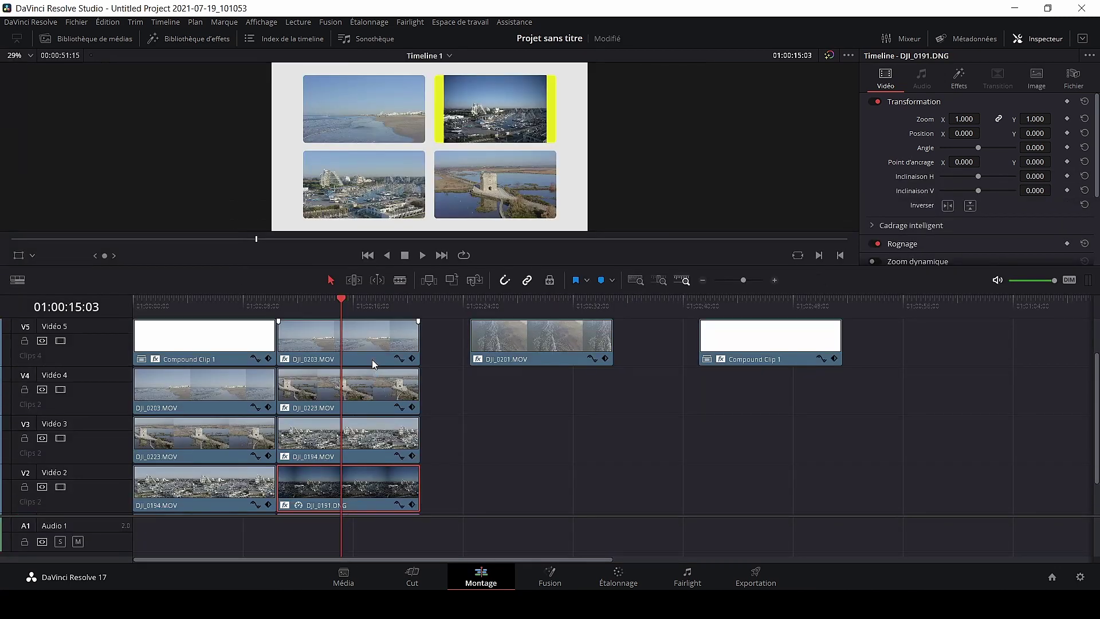
pyautogui.scroll(1, 373, 359)
pyautogui.scroll(-1, 372, 358)
pyautogui.scroll(-3, 371, 359)
pyautogui.scroll(4, 372, 359)
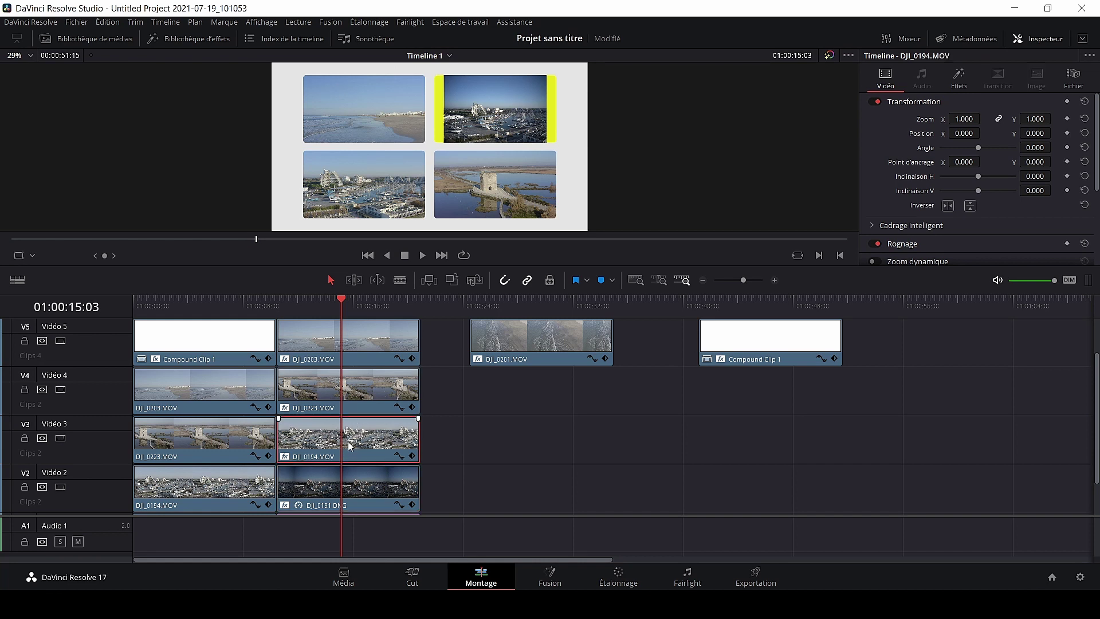
pyautogui.click(353, 351)
pyautogui.click(354, 373)
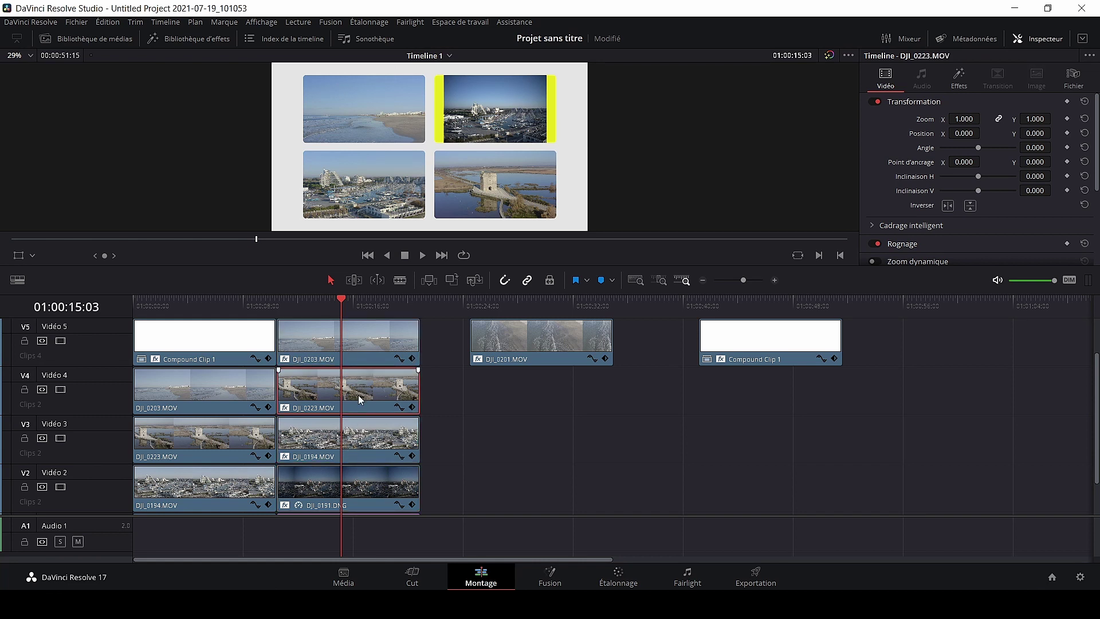
pyautogui.click(365, 441)
# Step: Set the zoom of the DJI_0191.DNG clip on Vidéo 2 to 1.560 and its drop shadow intensity to 0.372
pyautogui.click(362, 504)
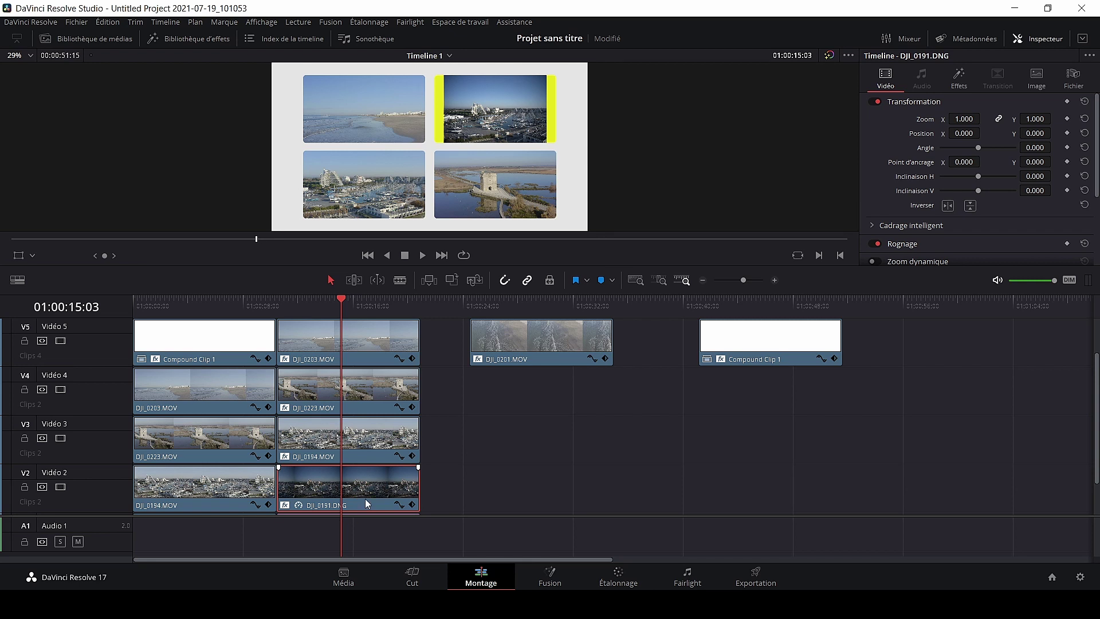
pyautogui.moveTo(983, 119); pyautogui.dragTo(1008, 119)
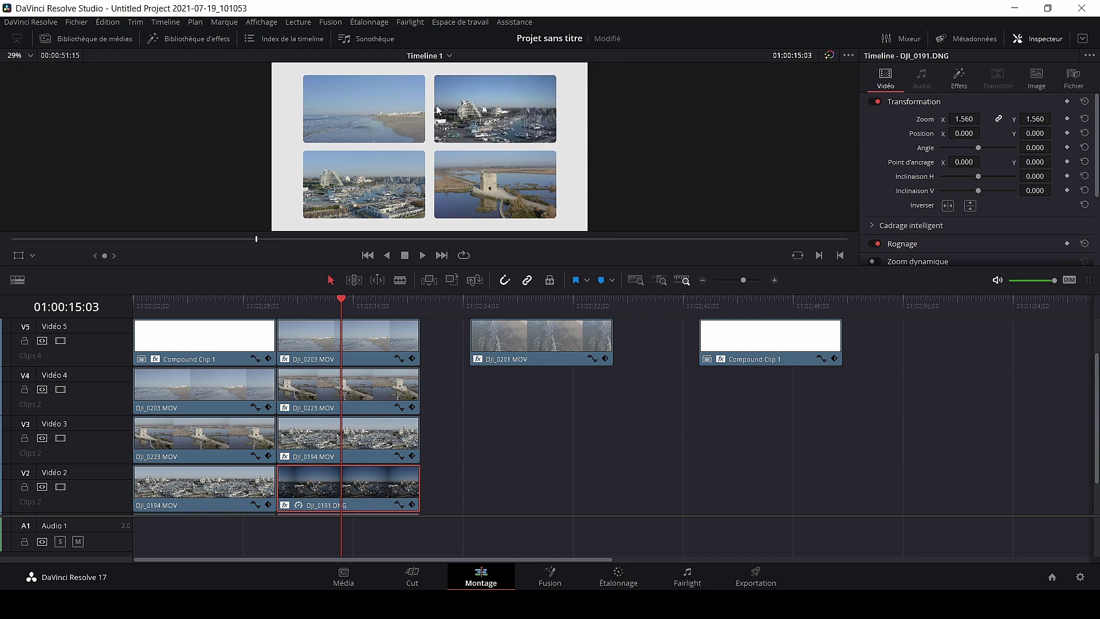
pyautogui.click(960, 86)
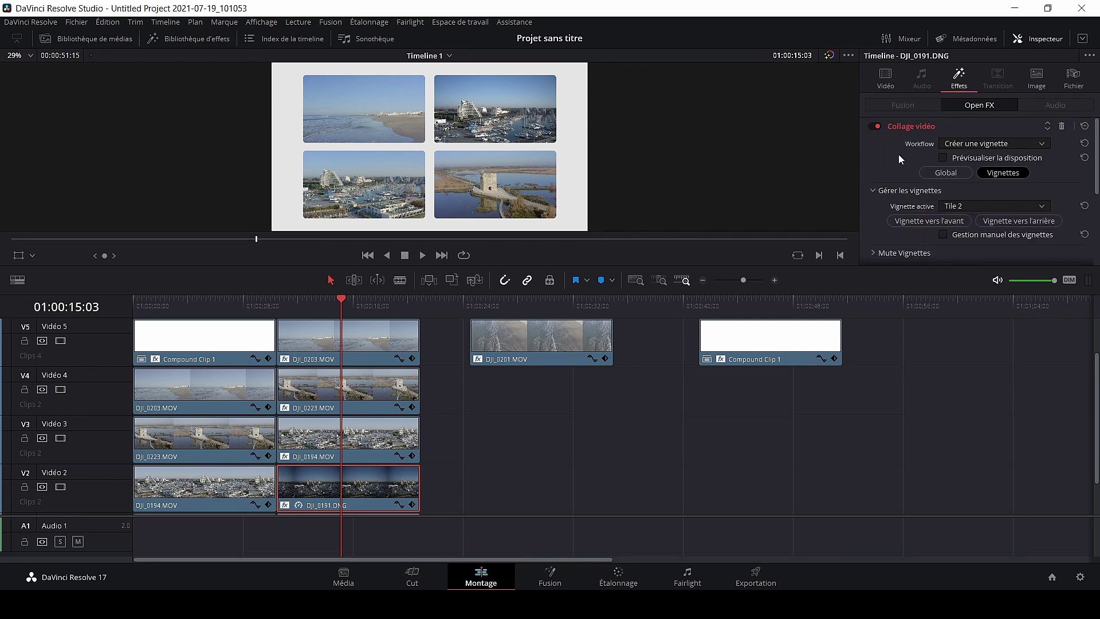
pyautogui.scroll(-3, 995, 148)
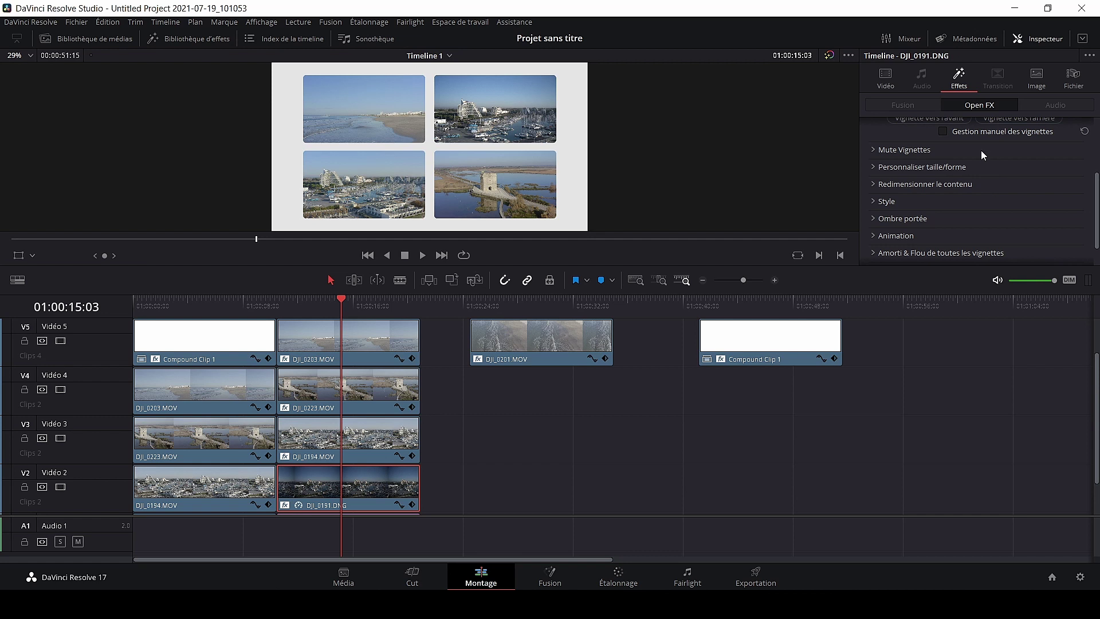
pyautogui.click(874, 218)
pyautogui.scroll(-1, 916, 240)
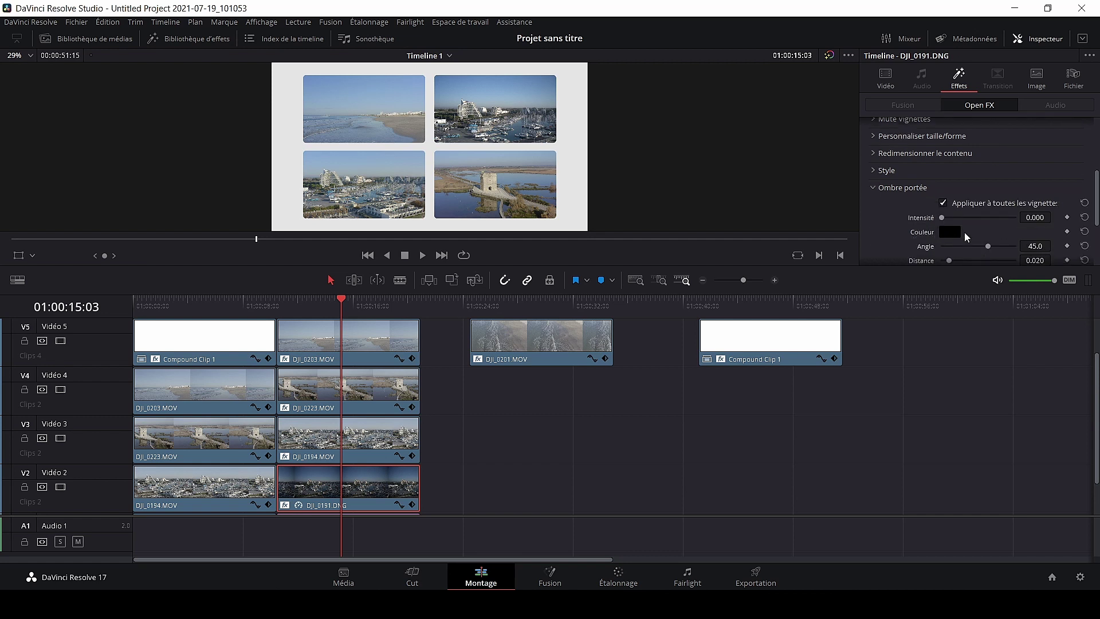
pyautogui.moveTo(942, 216); pyautogui.dragTo(969, 218)
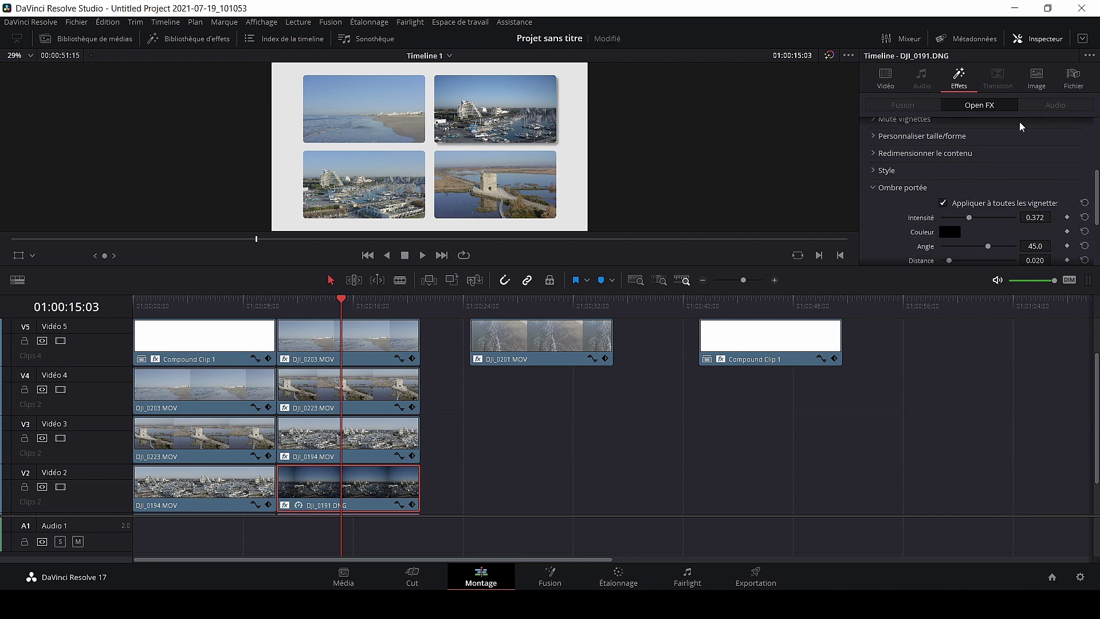
# Step: Enable a custom size and shape for the DJI_0191.DNG tile, with scale 0.912 and rounding 0.543
pyautogui.click(875, 136)
pyautogui.click(943, 208)
pyautogui.moveTo(974, 223); pyautogui.dragTo(981, 246)
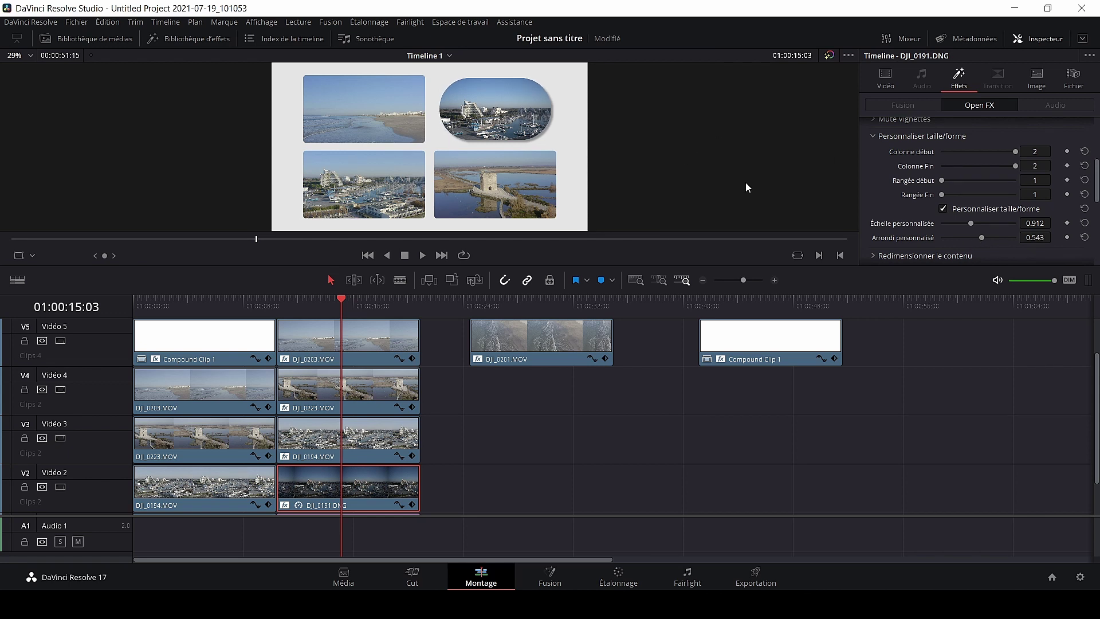
# Step: Try a border of -0.072 on the DJI_0191.DNG tile, and reset the border value
pyautogui.scroll(-3, 932, 185)
pyautogui.click(873, 172)
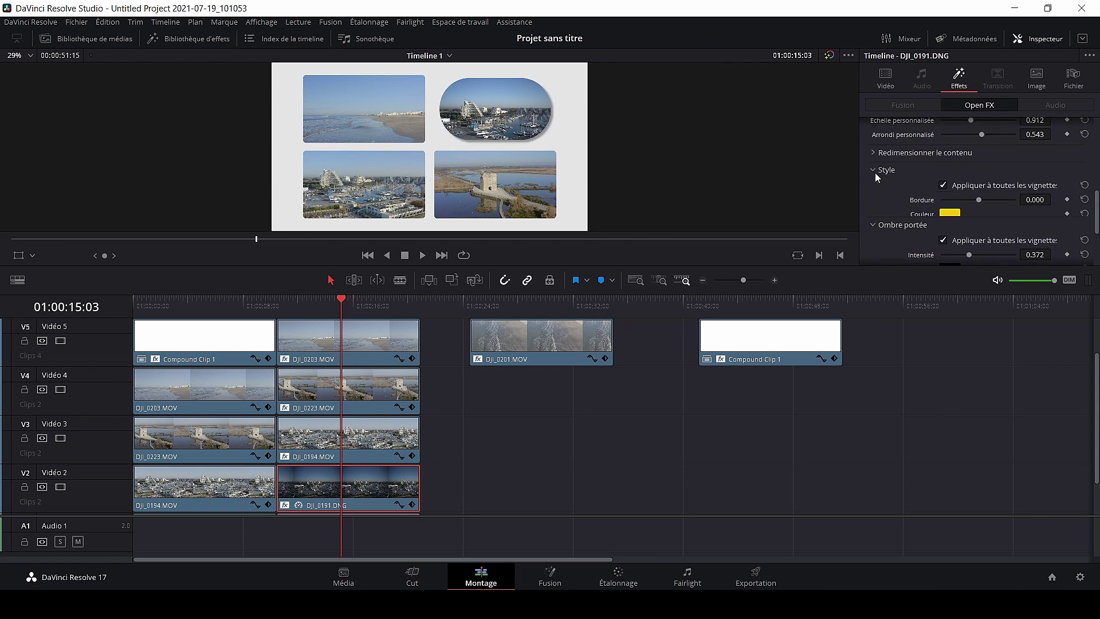
pyautogui.moveTo(978, 337)
pyautogui.mouseDown()
pyautogui.moveTo(986, 342)
pyautogui.moveTo(962, 336)
pyautogui.moveTo(978, 336)
pyautogui.mouseUp()
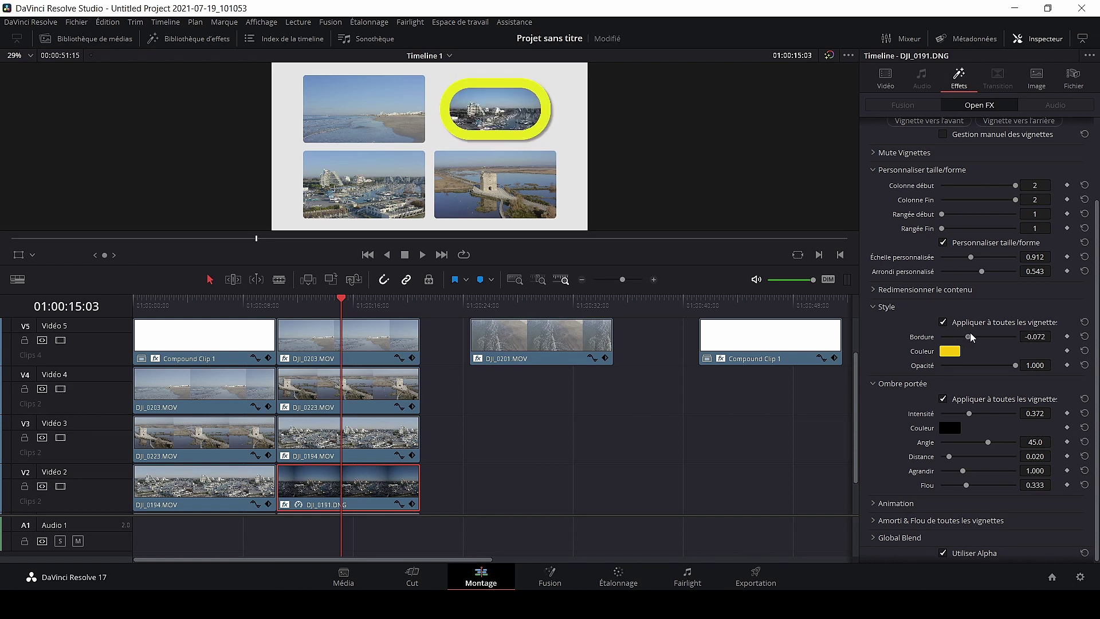
pyautogui.doubleClick(928, 337)
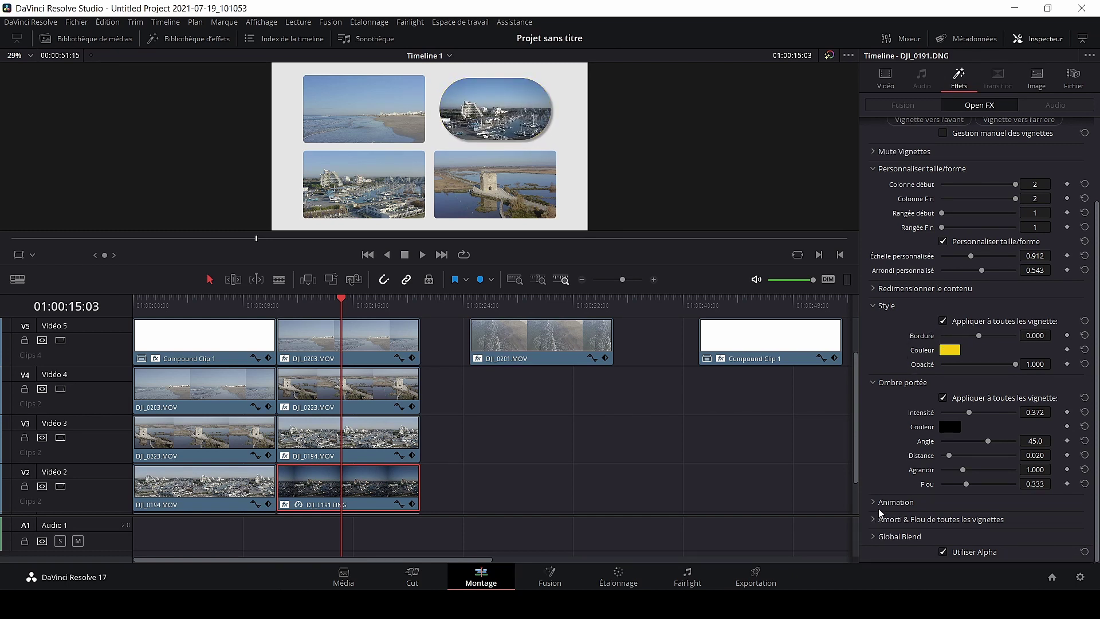
# Step: Animate the DJI_0191.DNG tile with Intro & Fin, enabling Envol and disabling Rétrécir
pyautogui.click(877, 502)
pyautogui.scroll(-3, 898, 422)
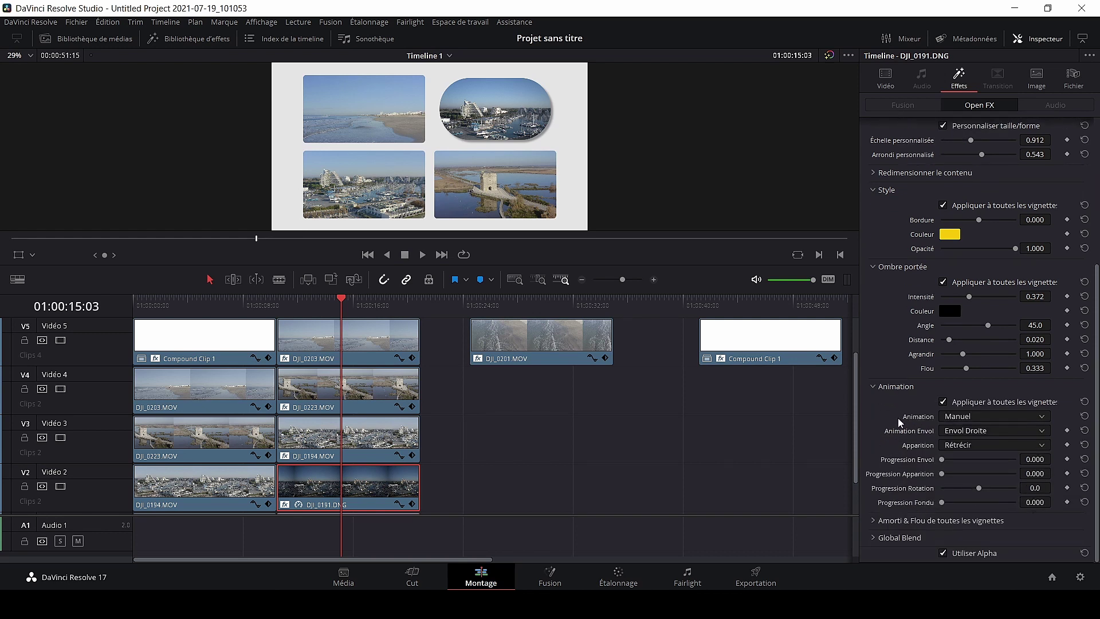
pyautogui.click(987, 418)
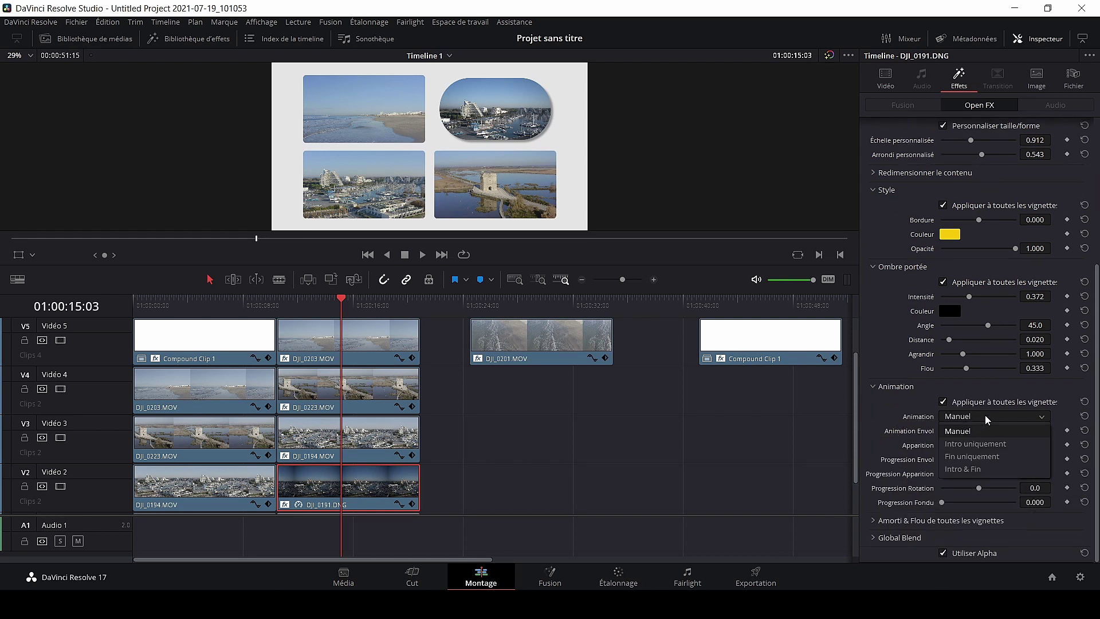
pyautogui.click(994, 469)
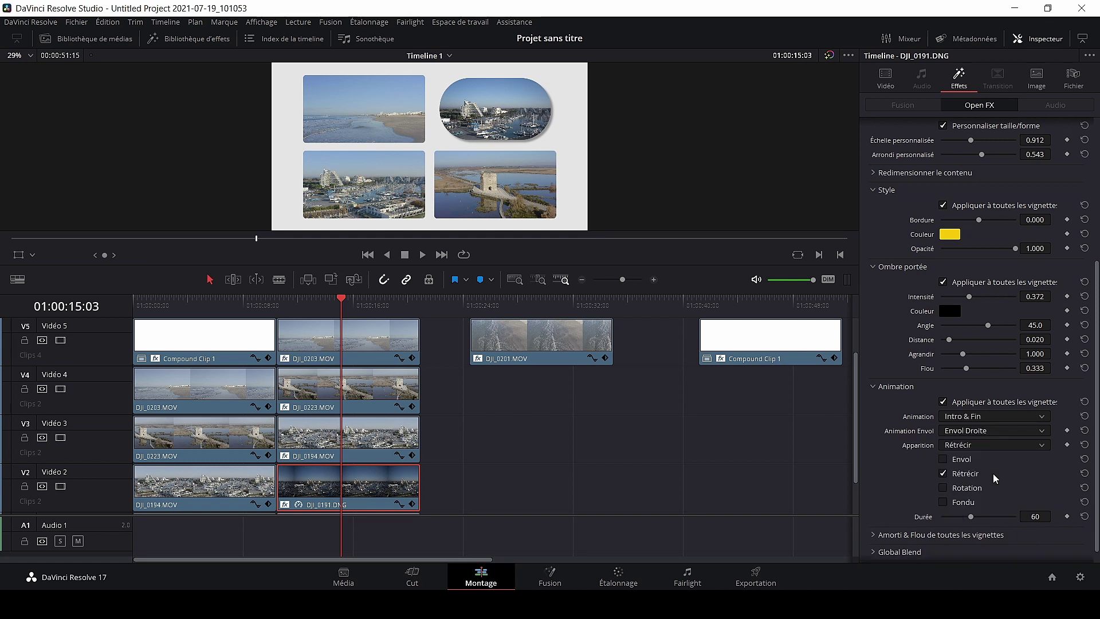
pyautogui.click(943, 458)
pyautogui.click(943, 475)
# Step: Animate the DJI_0194.MOV tile on Vidéo 3 with Intro & Fin and Envol Gauche, enabling Envol and disabling Rétrécir
pyautogui.click(360, 444)
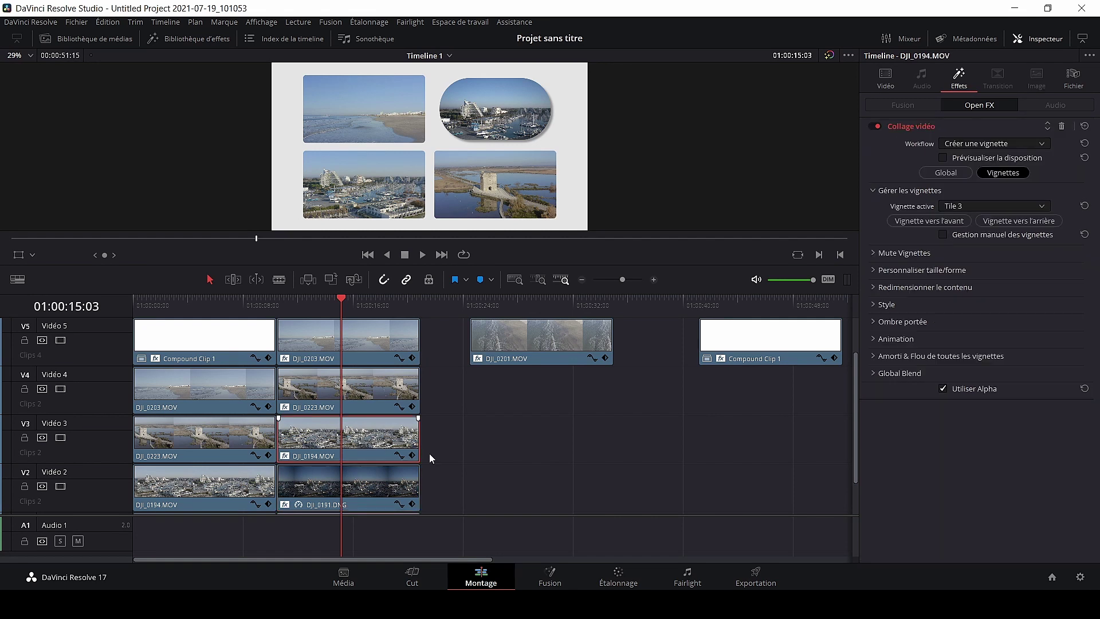
pyautogui.click(873, 339)
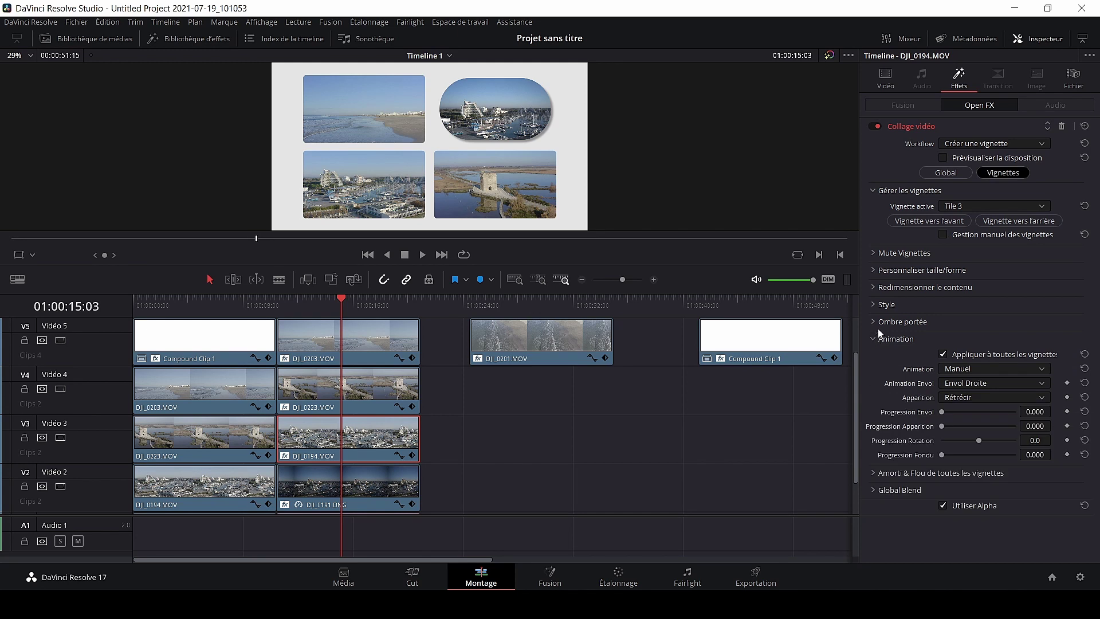
pyautogui.click(993, 368)
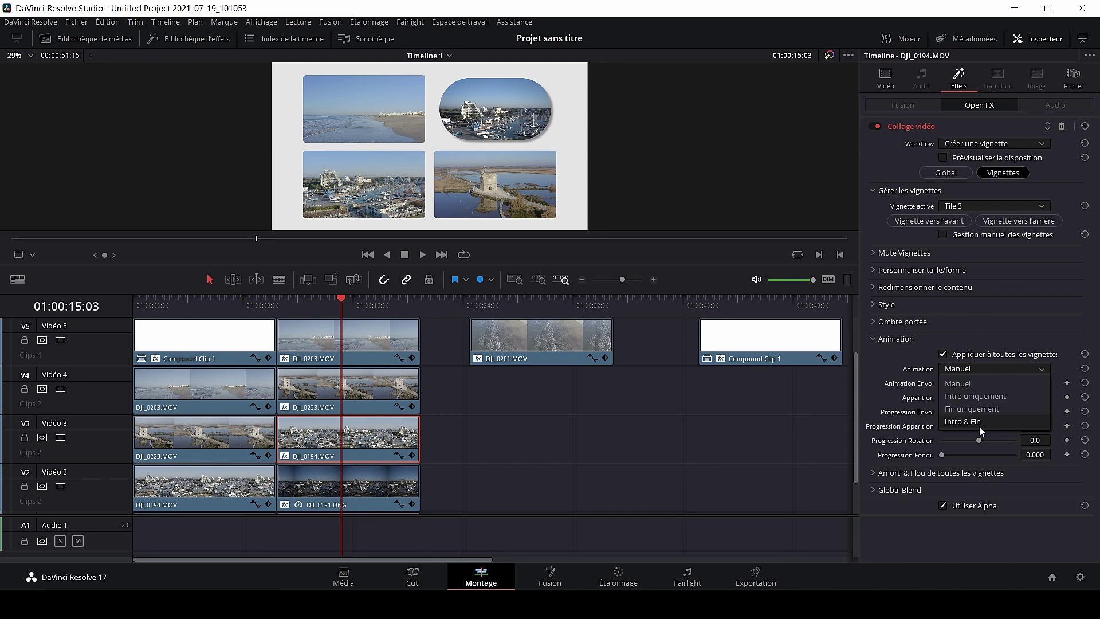
pyautogui.click(950, 426)
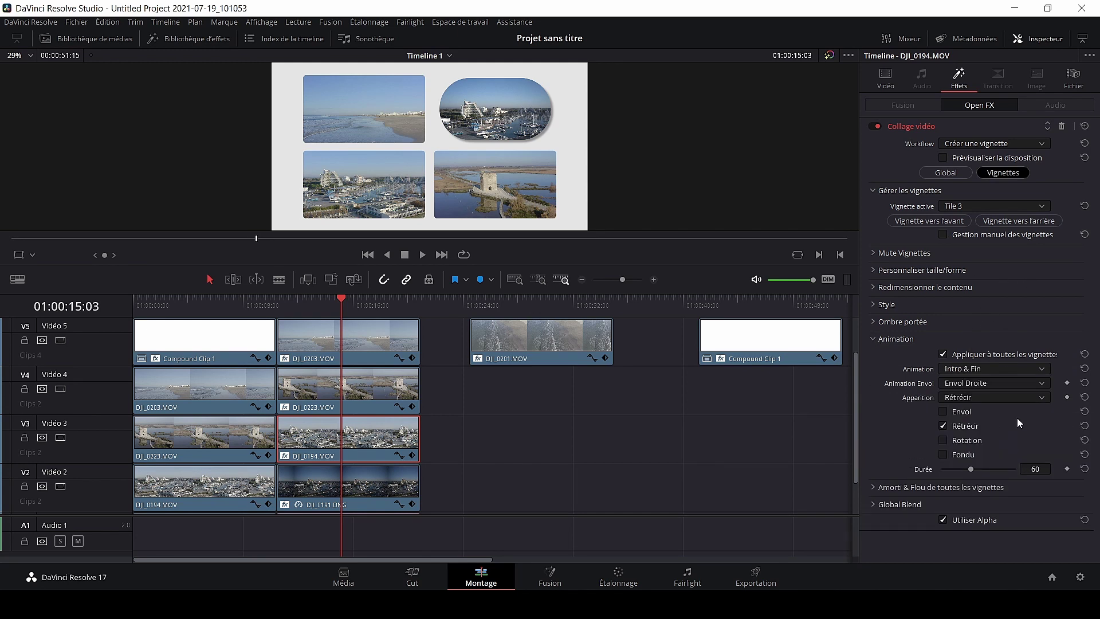
pyautogui.click(985, 383)
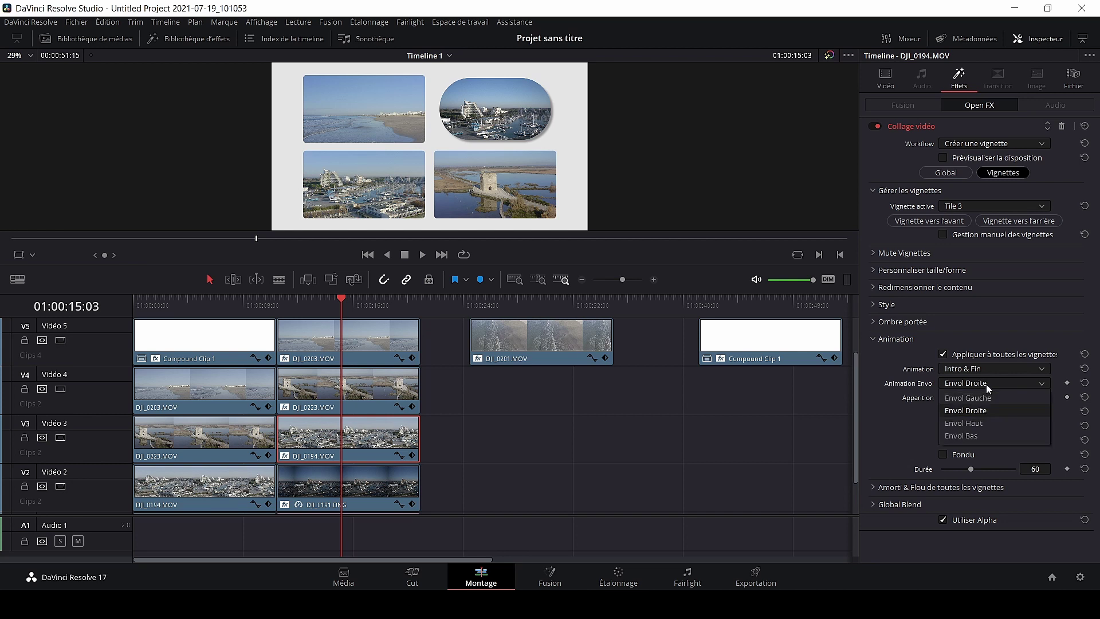
pyautogui.click(988, 401)
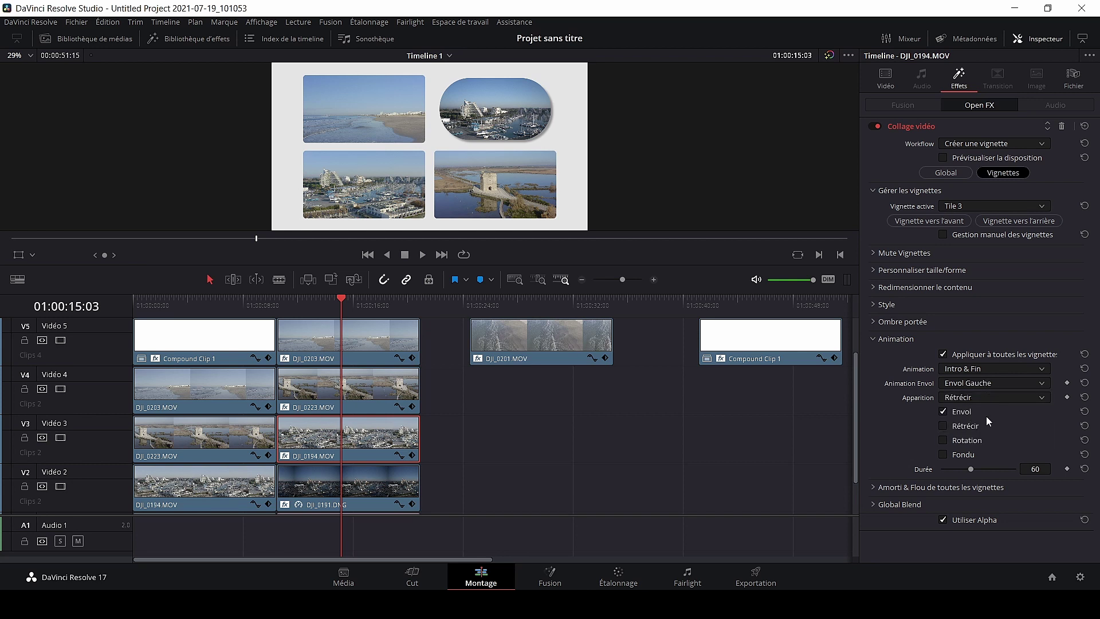
# Step: Raise the drop shadow intensity of the DJI_0194.MOV tile and show the collage settings of DJI_0223.MOV on Vidéo 4
pyautogui.click(874, 322)
pyautogui.moveTo(940, 351); pyautogui.dragTo(974, 350)
pyautogui.click(369, 401)
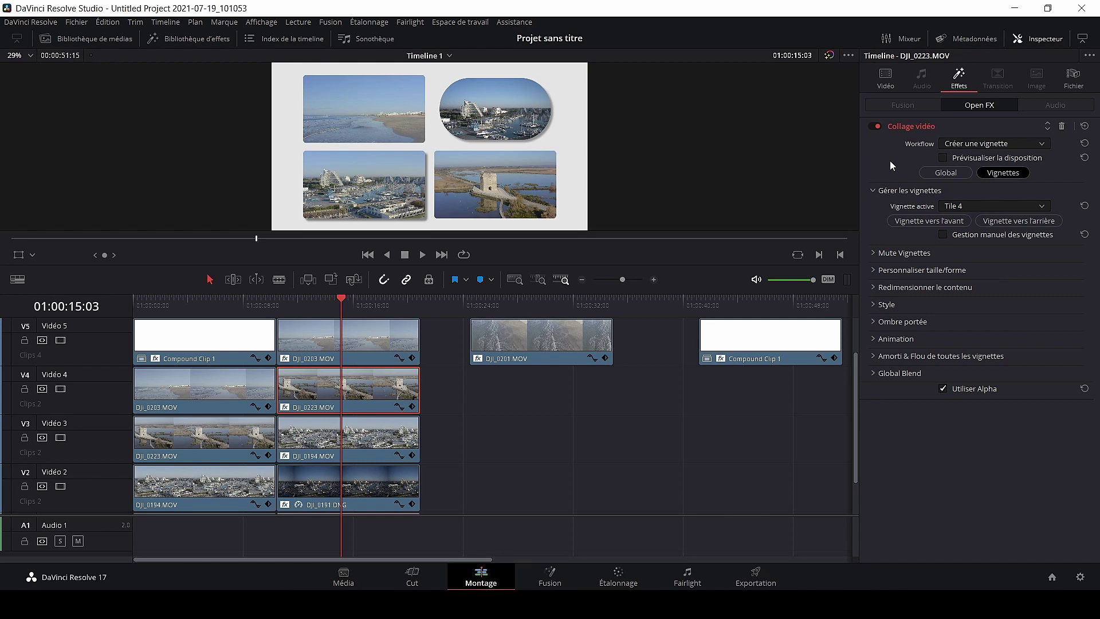
# Step: Raise the DJI_0223.MOV tile's drop shadow intensity to 0.527 and animate it with Intro & Fin, enabling Envol and disabling Rétrécir
pyautogui.click(875, 323)
pyautogui.moveTo(944, 353); pyautogui.dragTo(981, 352)
pyautogui.click(885, 442)
pyautogui.scroll(-3, 903, 378)
pyautogui.click(991, 417)
pyautogui.click(989, 468)
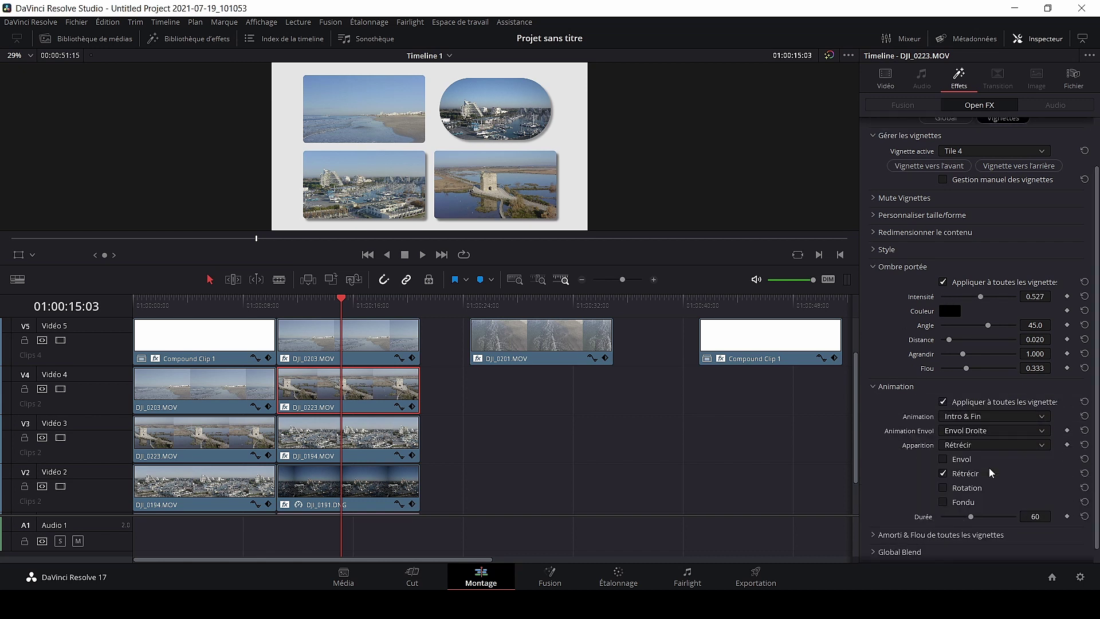
pyautogui.click(942, 473)
pyautogui.click(942, 459)
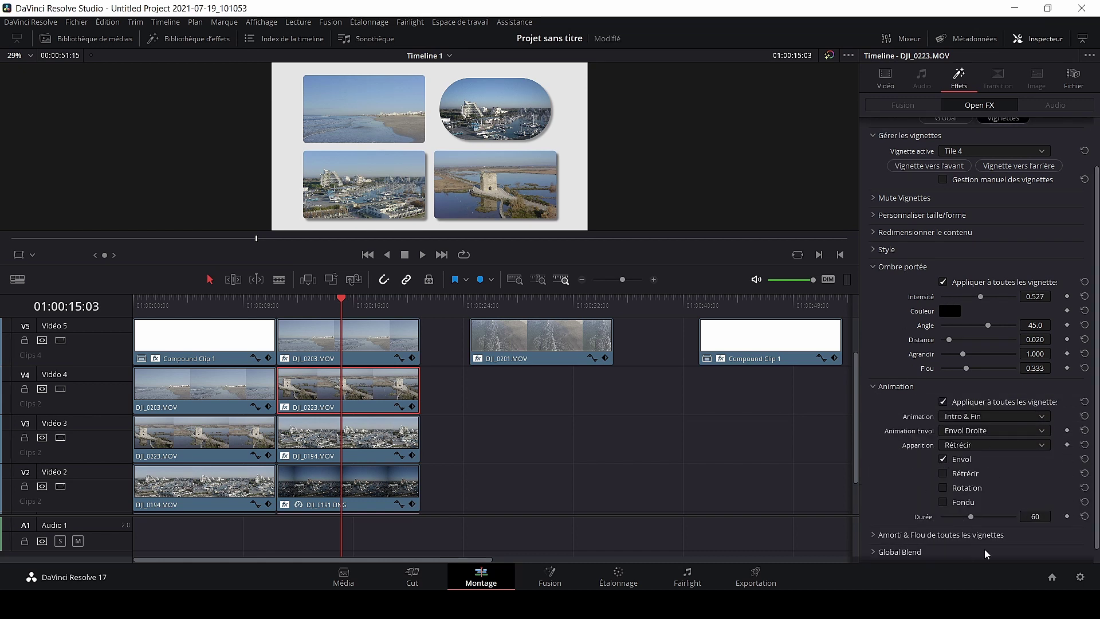
# Step: Set the drop shadow intensity of the DJI_0203.MOV tile on Vidéo 5 to 0.256 and animate it with Intro & Fin, enabling Rotation
pyautogui.click(362, 346)
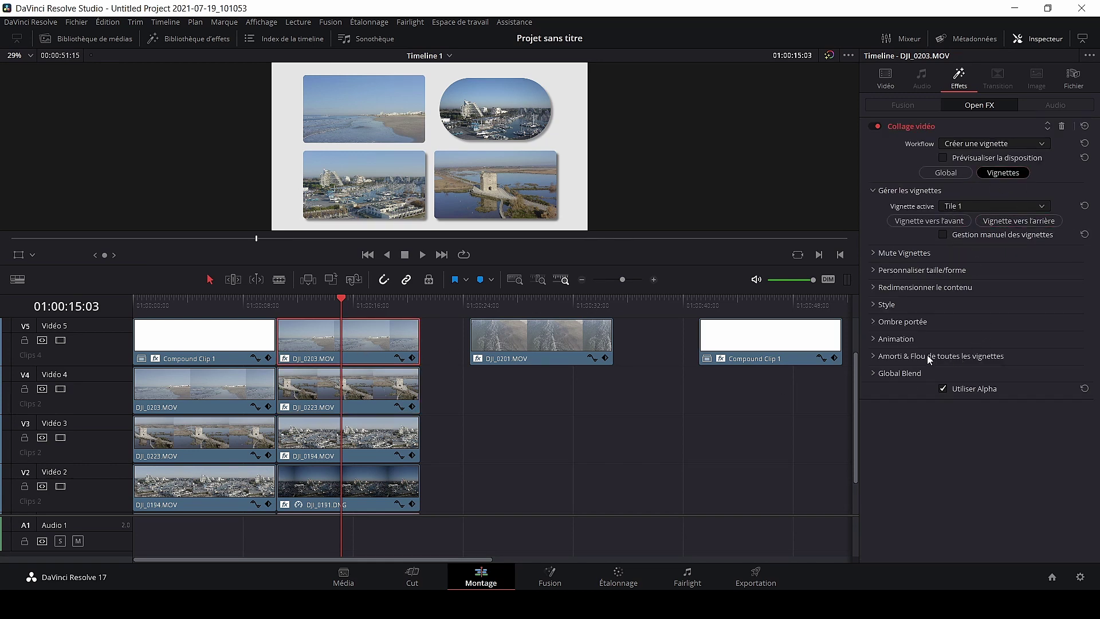
pyautogui.click(911, 322)
pyautogui.click(874, 442)
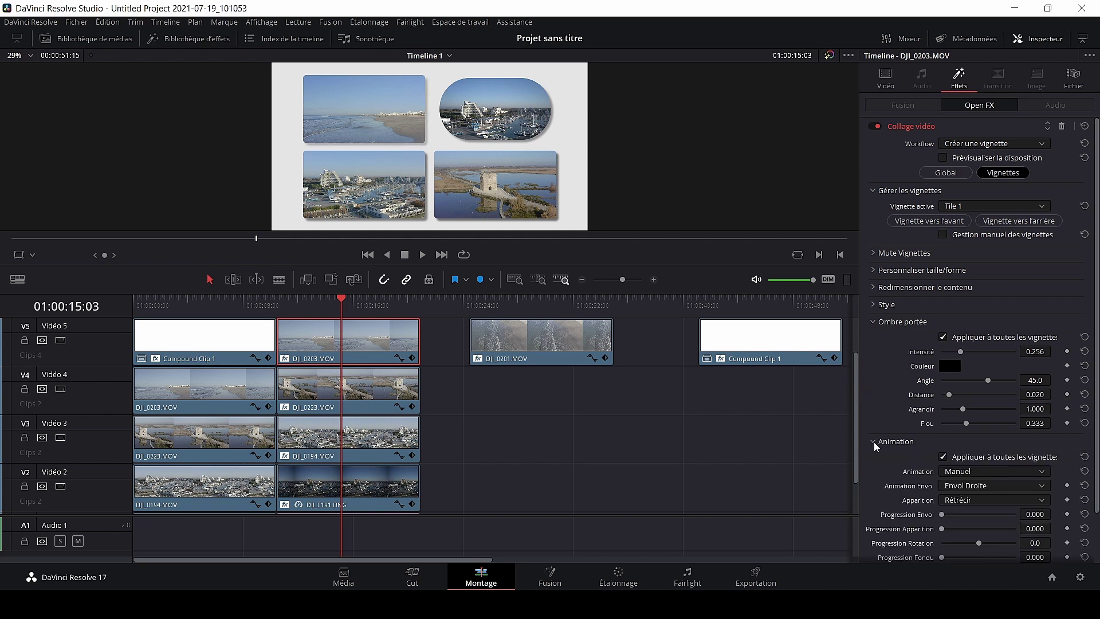
pyautogui.scroll(-2, 897, 379)
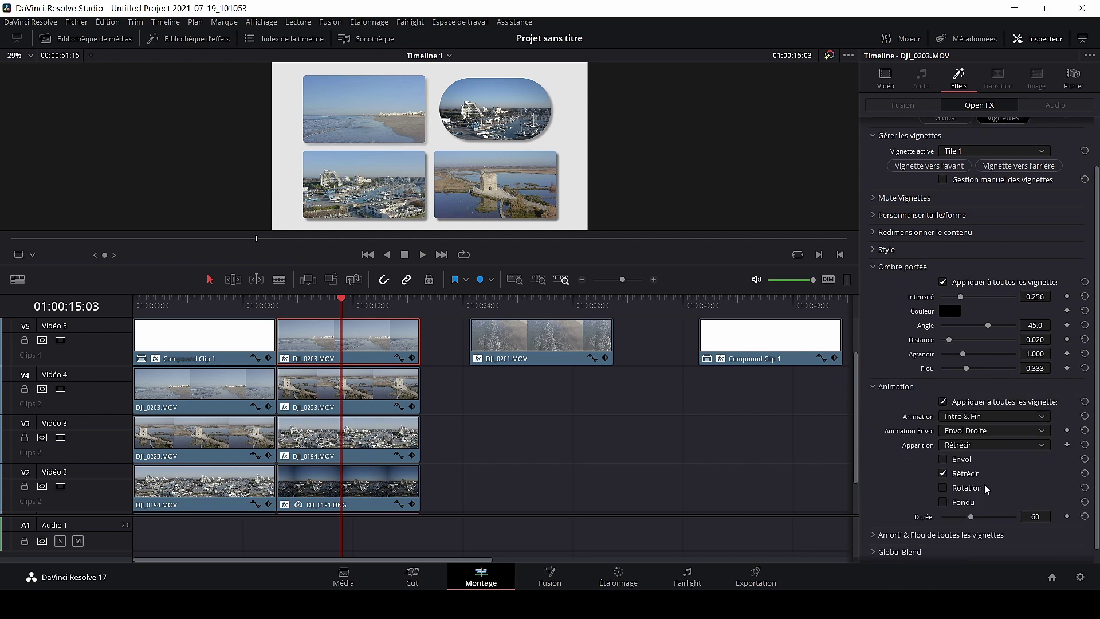
pyautogui.click(943, 488)
# Step: Preview the second collage's entrance animation from 01:00:10:11 and check the first collage around 01:00:01:19
pyautogui.moveTo(340, 302); pyautogui.dragTo(277, 302)
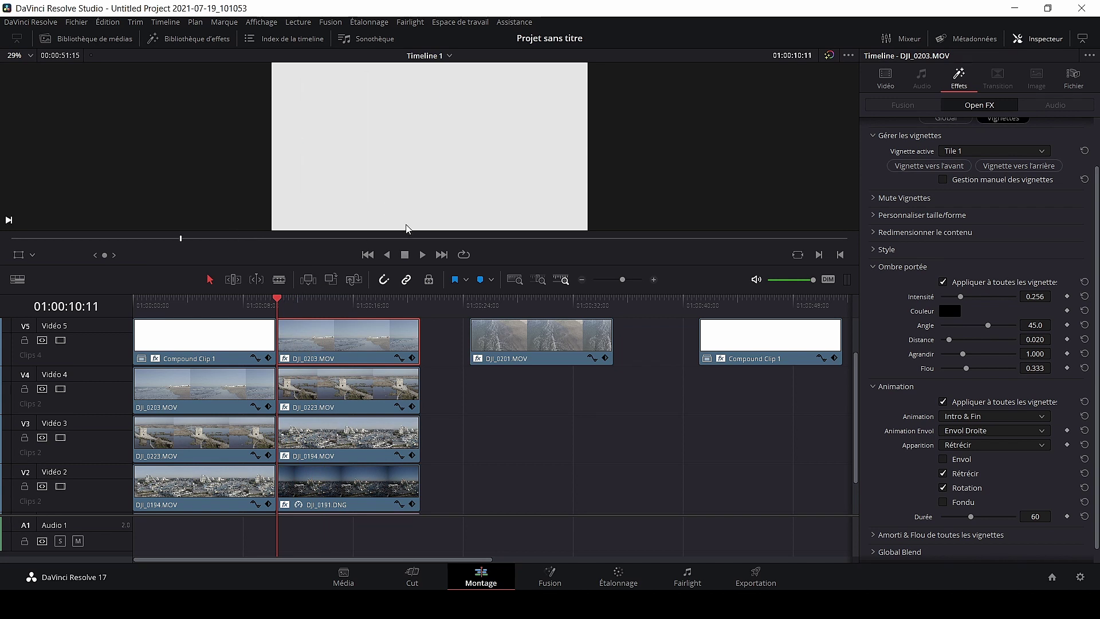
pyautogui.press('Right')
pyautogui.press('Right')
pyautogui.press('Right')
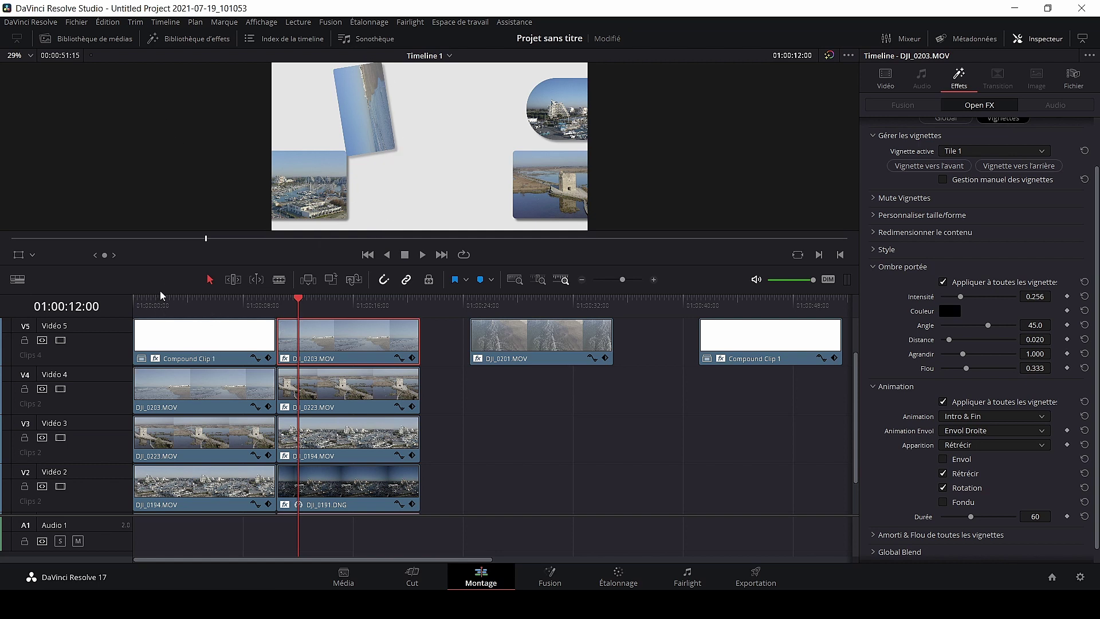
pyautogui.click(152, 307)
pyautogui.moveTo(151, 309)
pyautogui.mouseDown()
pyautogui.moveTo(177, 311)
pyautogui.moveTo(158, 309)
pyautogui.mouseUp()
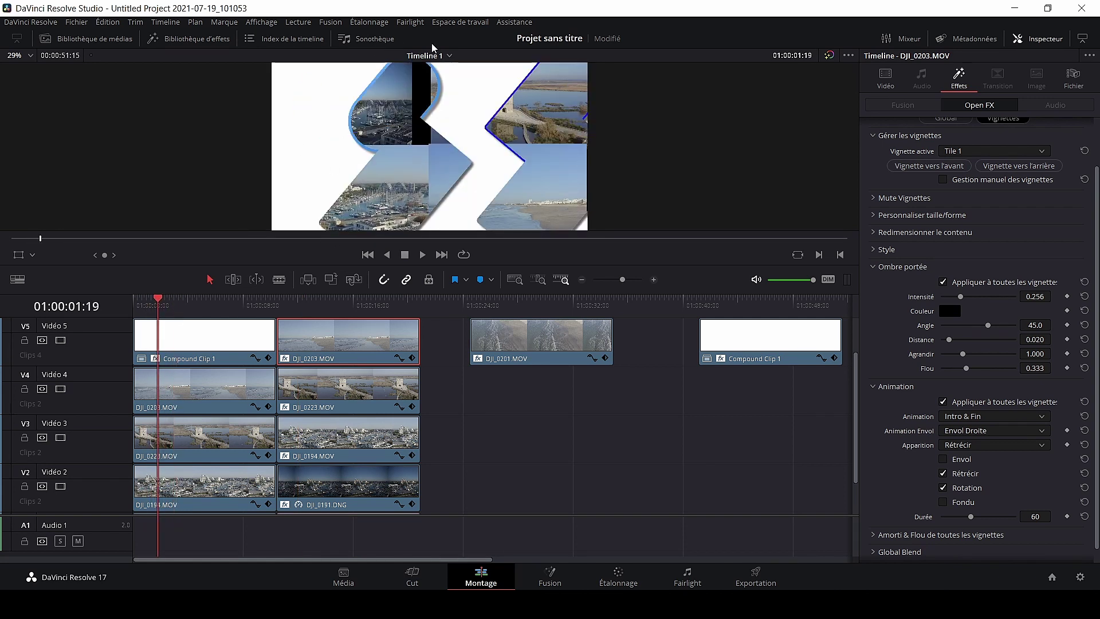
# Step: Play the timeline full screen from 01:00:00:00, and return the playhead to the second collage's start at 01:00:10:11
pyautogui.moveTo(299, 307); pyautogui.dragTo(133, 305)
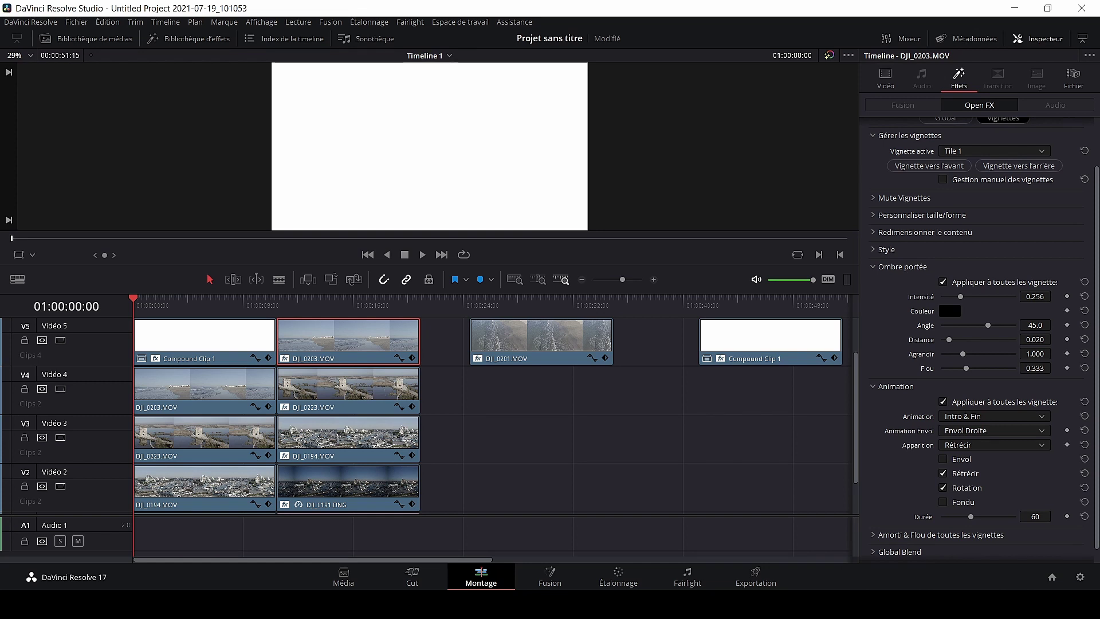
pyautogui.hotkey('ctrl', 'f')
pyautogui.press('space')
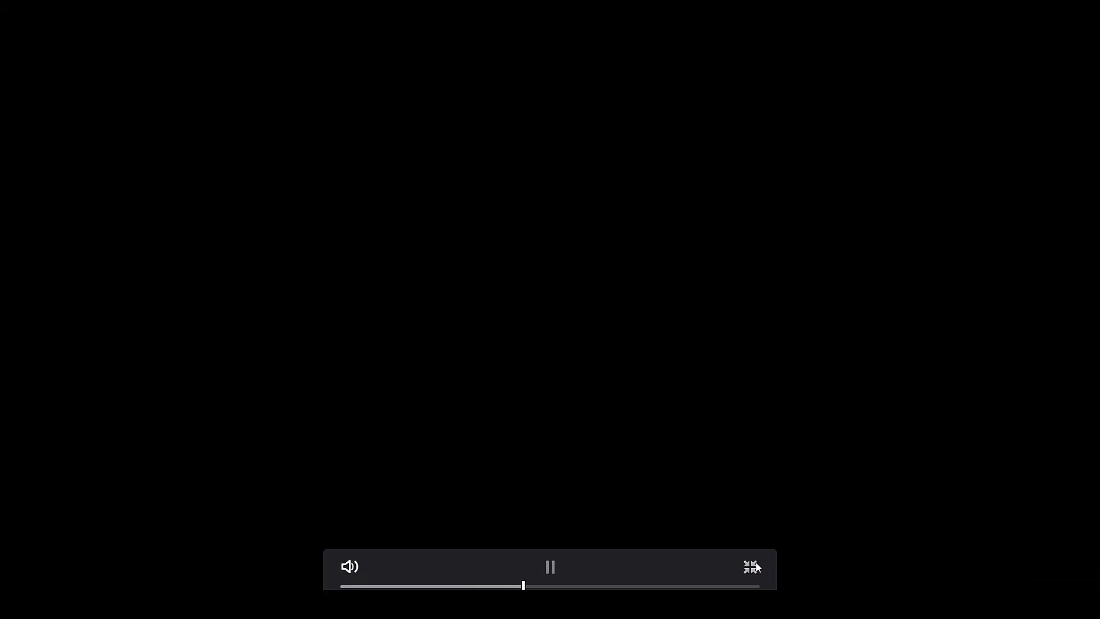
pyautogui.click(751, 566)
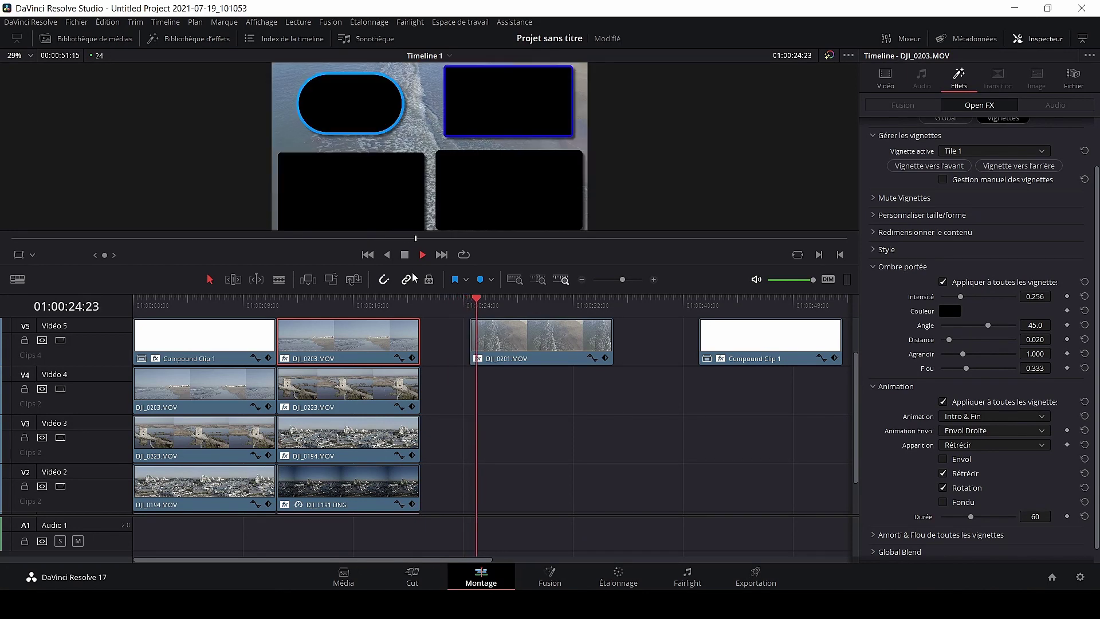
pyautogui.click(405, 255)
pyautogui.moveTo(384, 299); pyautogui.dragTo(278, 304)
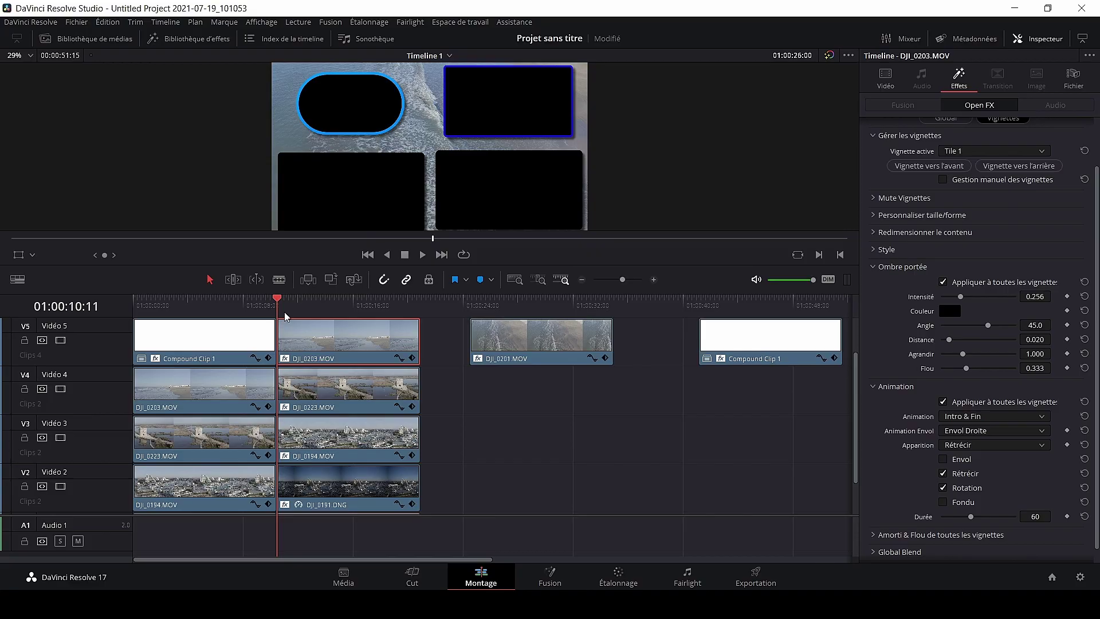